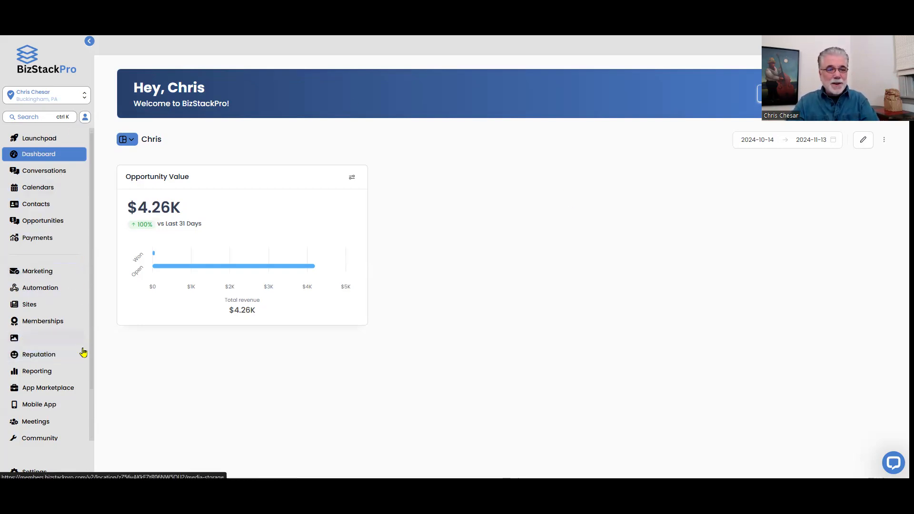
# - Open the Resources area and go to its CustomGPTs page
pyautogui.scroll(-1, 53, 325)
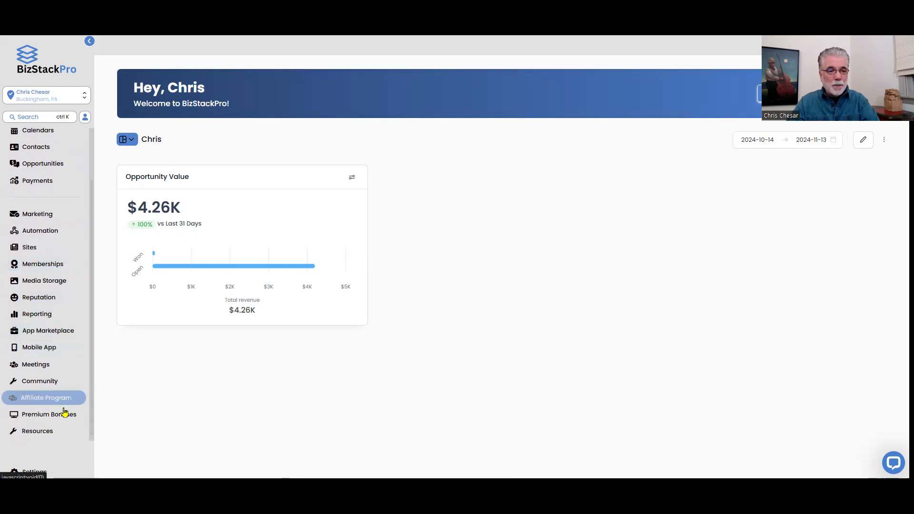
pyautogui.click(45, 434)
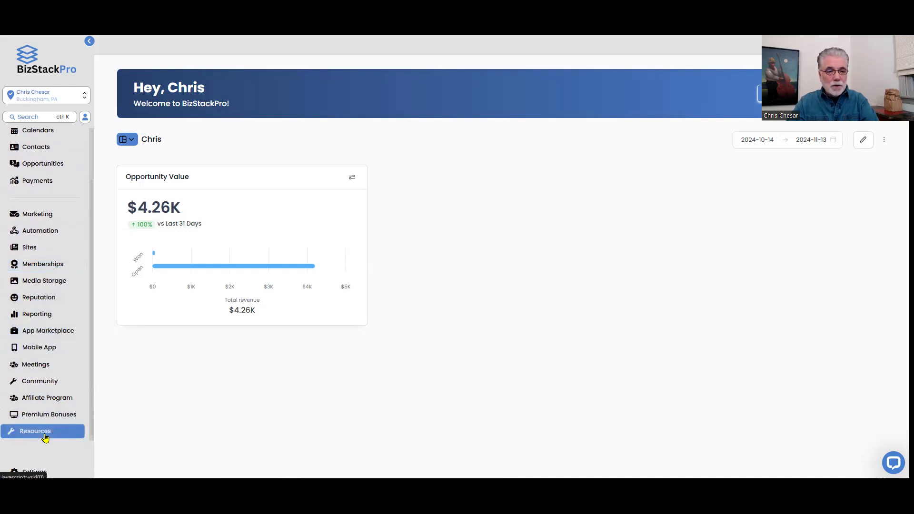
pyautogui.click(45, 434)
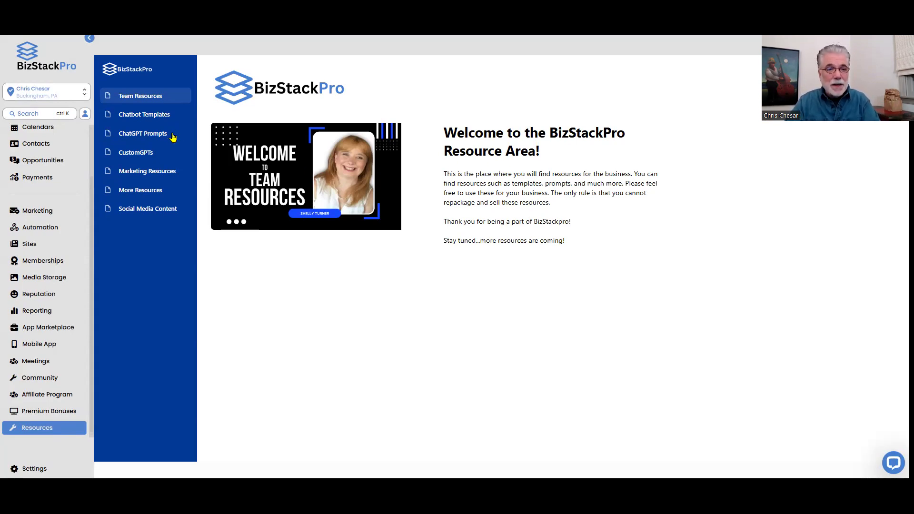
pyautogui.hotkey('ctrl', '+')
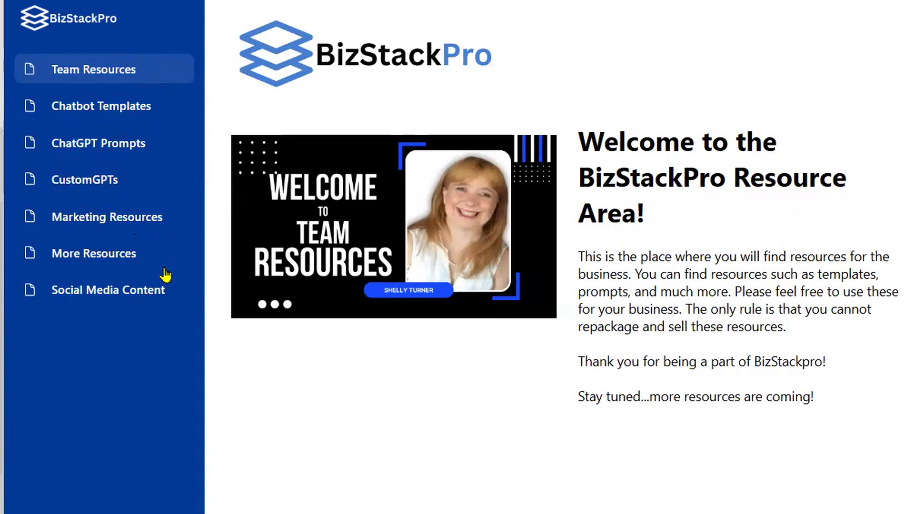
pyautogui.click(88, 184)
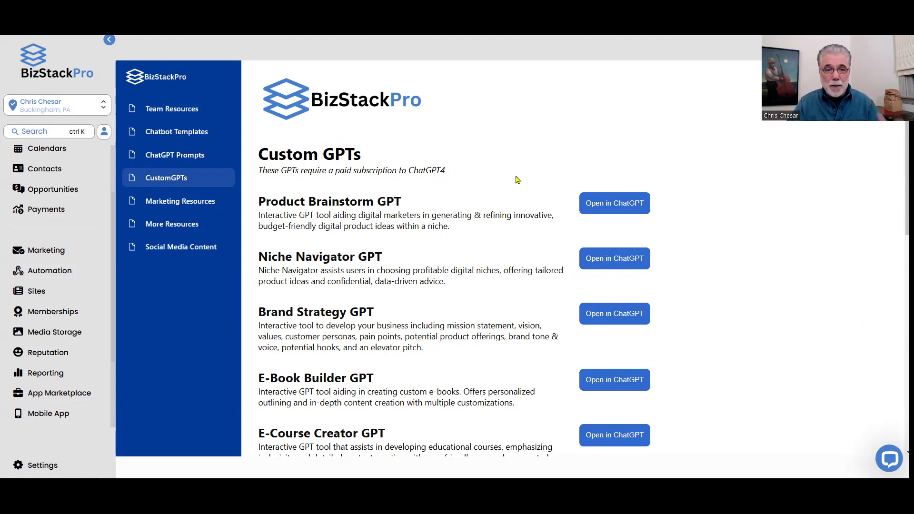
# - Look through the list of Custom GPTs and highlight the Blog Post GPT entry
pyautogui.scroll(-1, 505, 183)
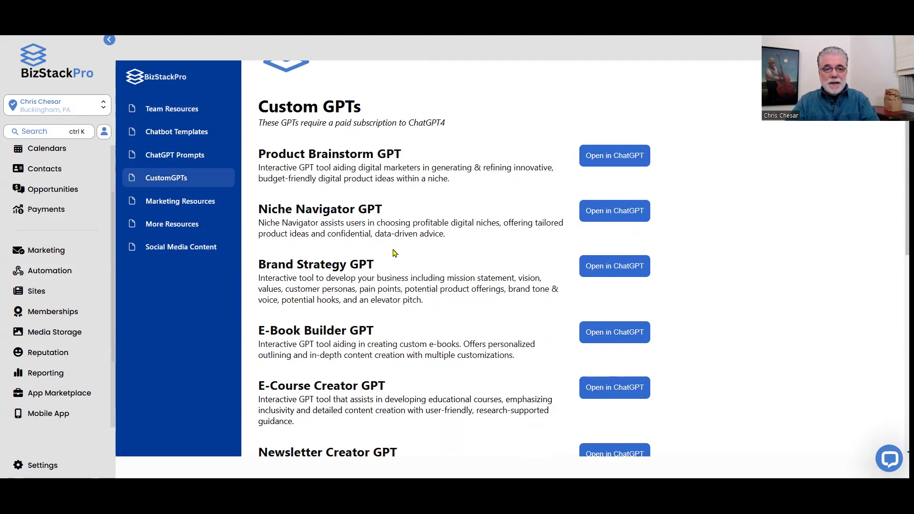
pyautogui.scroll(-2, 457, 300)
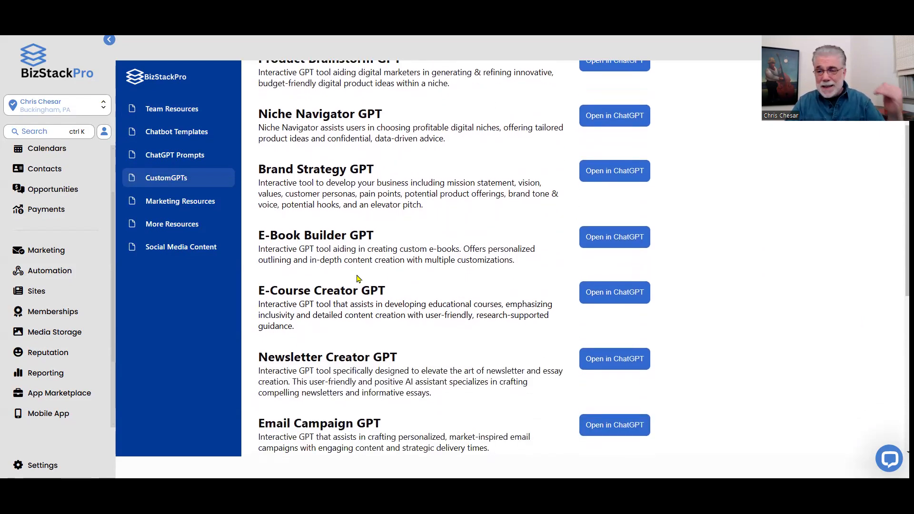
pyautogui.scroll(-1, 358, 279)
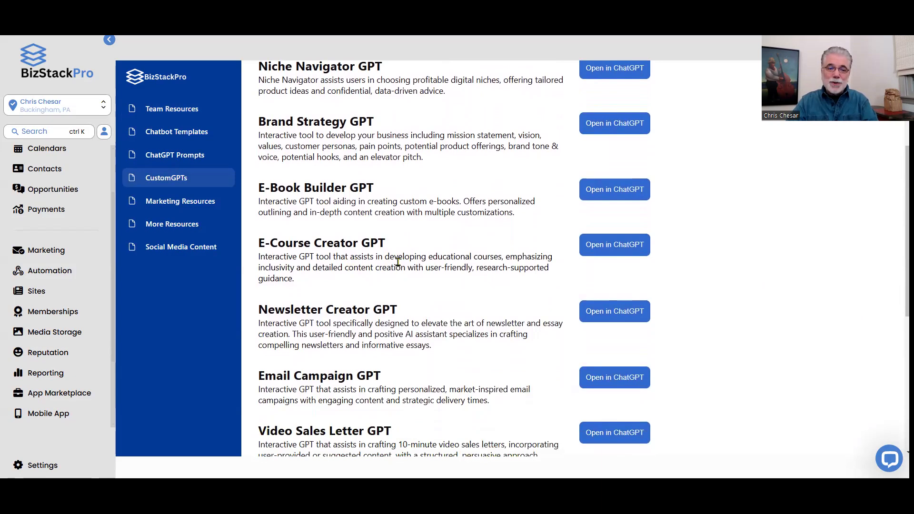
pyautogui.scroll(-2, 398, 262)
pyautogui.scroll(-1, 417, 251)
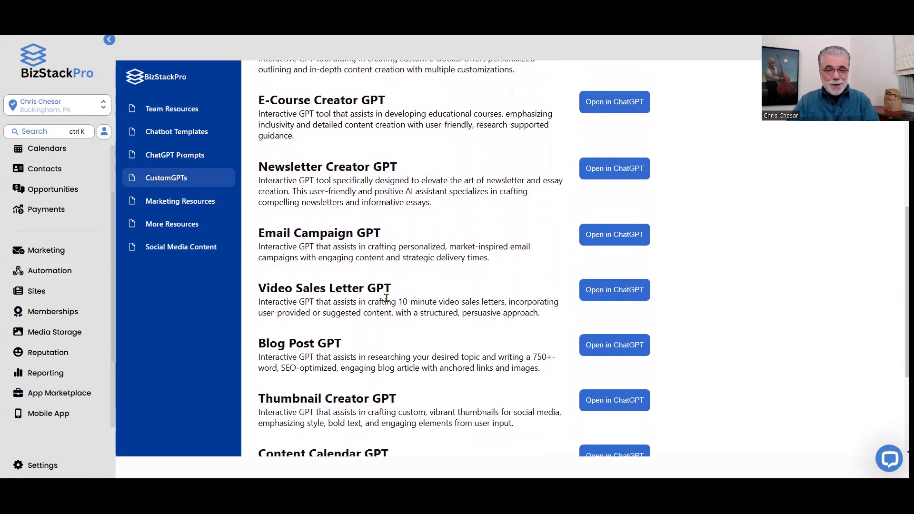
pyautogui.scroll(-2, 386, 298)
pyautogui.click(321, 265)
pyautogui.moveTo(356, 251); pyautogui.dragTo(261, 250)
pyautogui.press('ctrl')
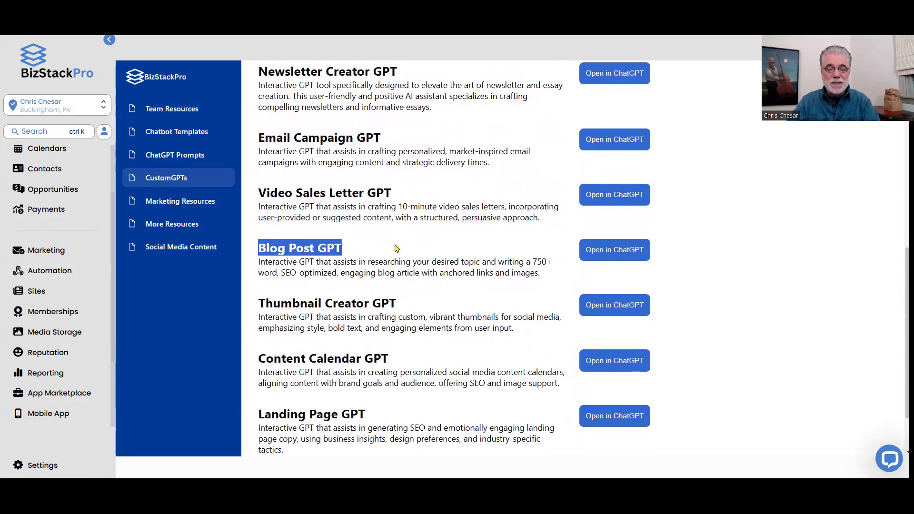
pyautogui.scroll(-3, 395, 248)
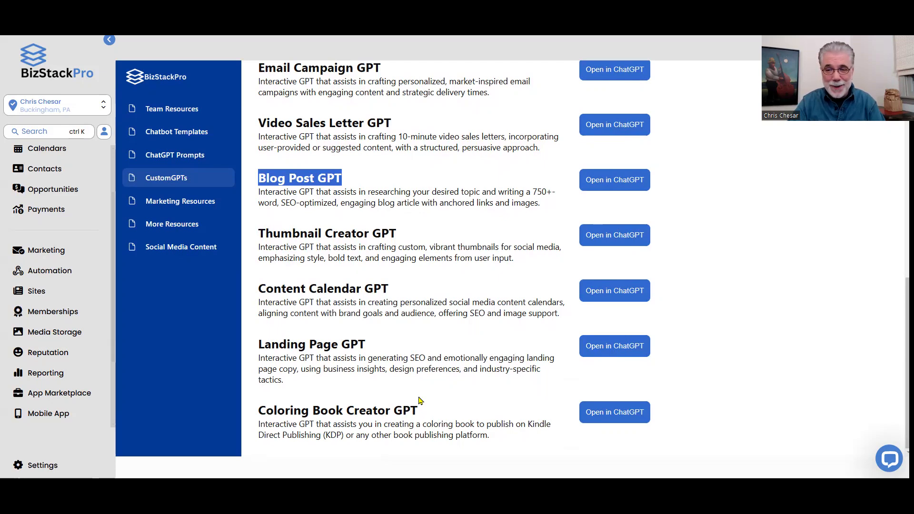
pyautogui.scroll(2, 457, 402)
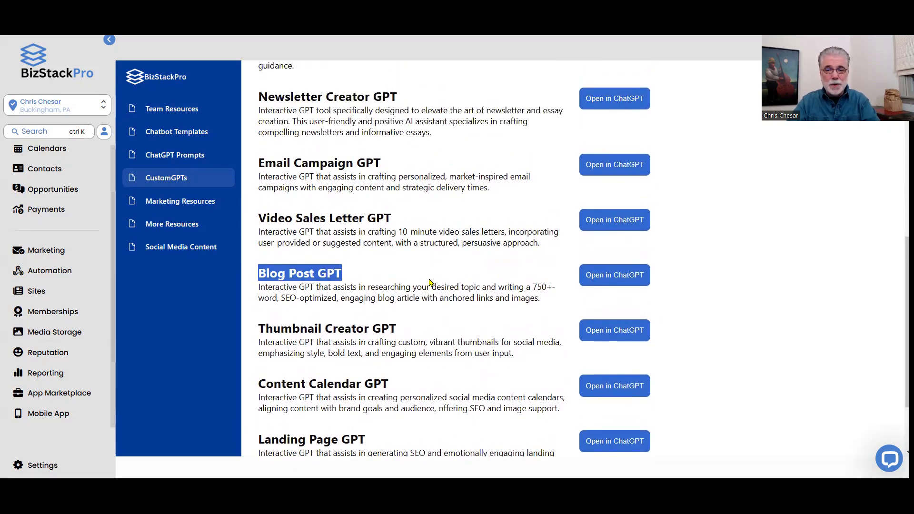
# - Open the Blog Post GPT from the Custom GPTs list in ChatGPT
pyautogui.click(371, 272)
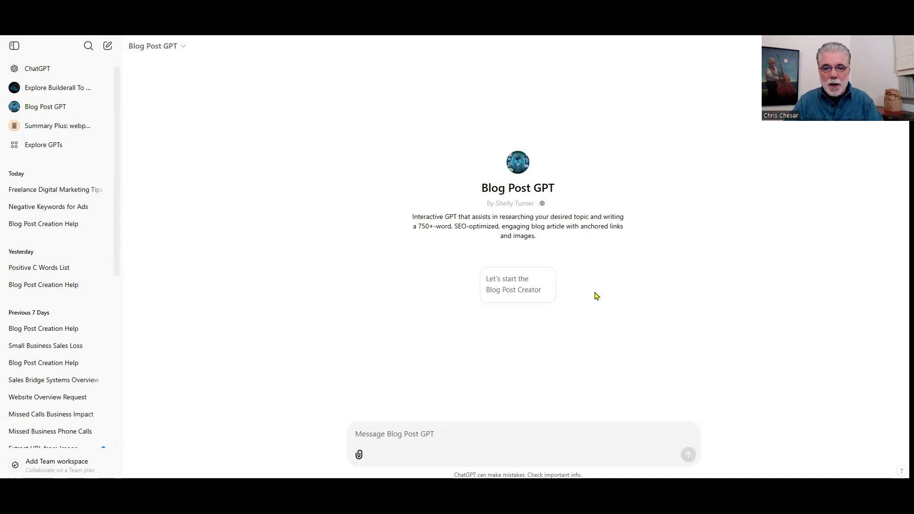
pyautogui.click(530, 295)
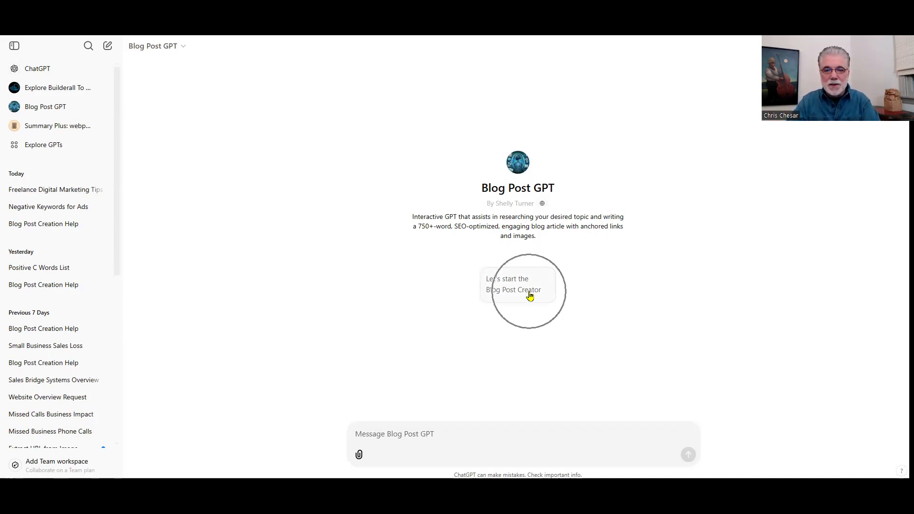
pyautogui.press('ctrl')
pyautogui.press('ctrl')
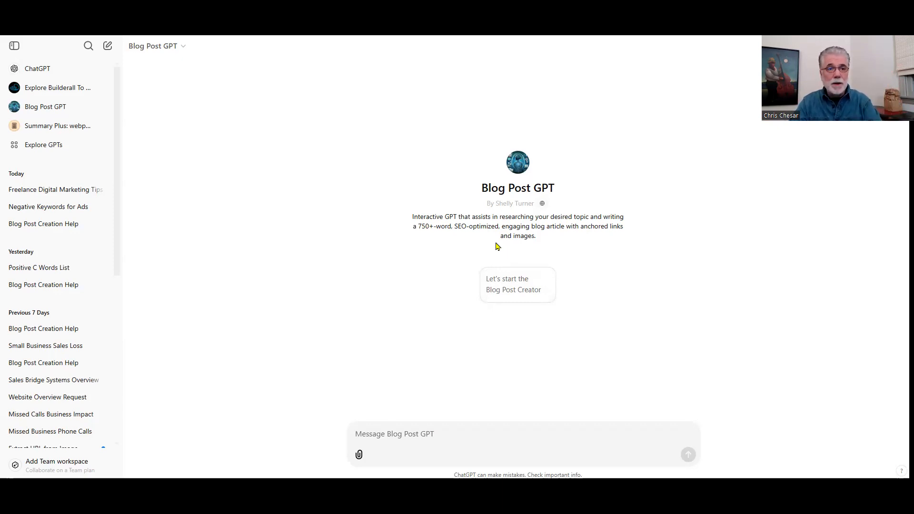
# - Switch to the How To Create a Blog document in Google Docs and try ticking the Step 1 and Step 2 prompts, then clear both
pyautogui.hotkey('alt', 'Tab')
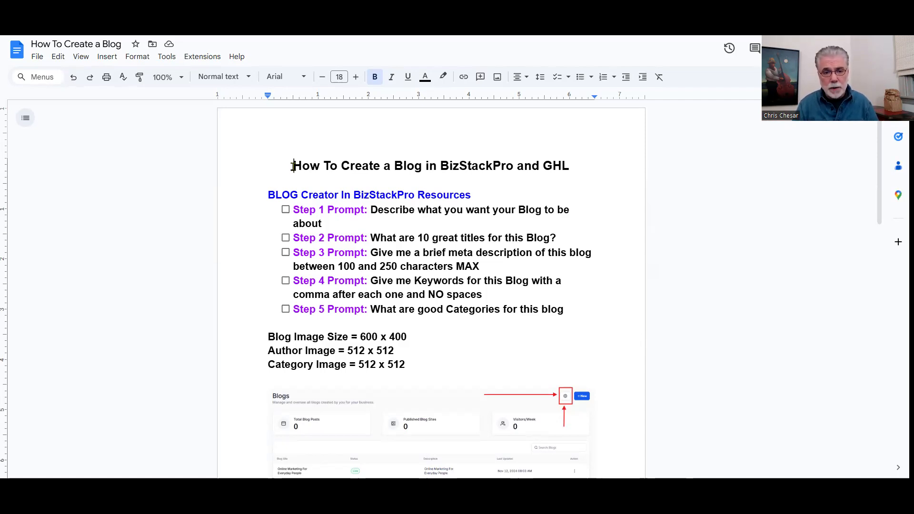
pyautogui.click(286, 211)
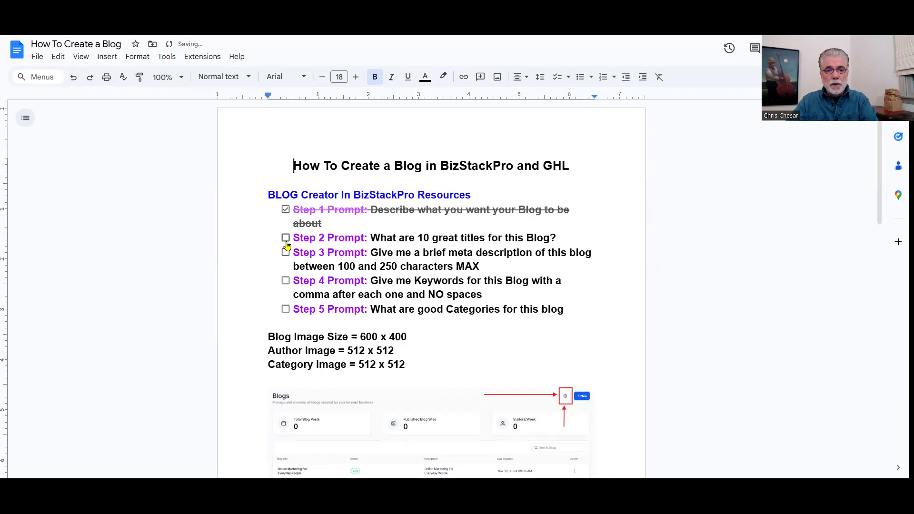
pyautogui.click(285, 237)
pyautogui.click(285, 210)
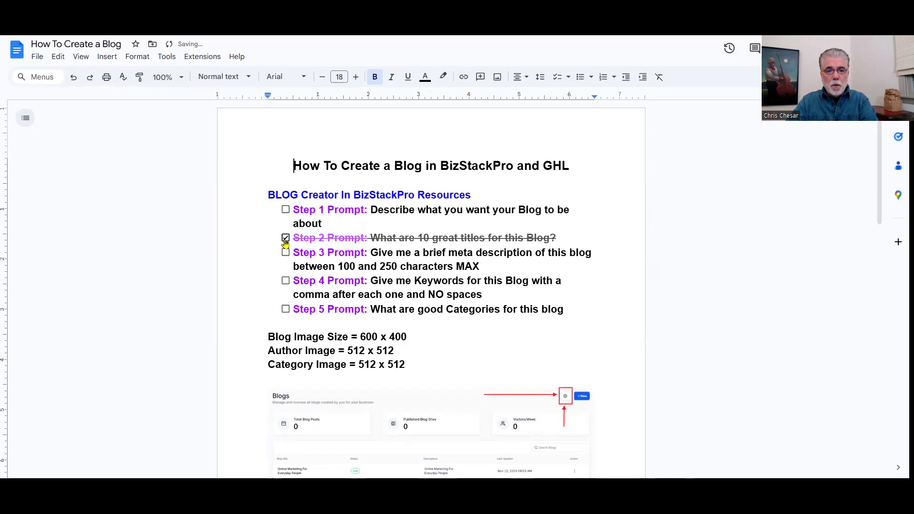
pyautogui.click(285, 238)
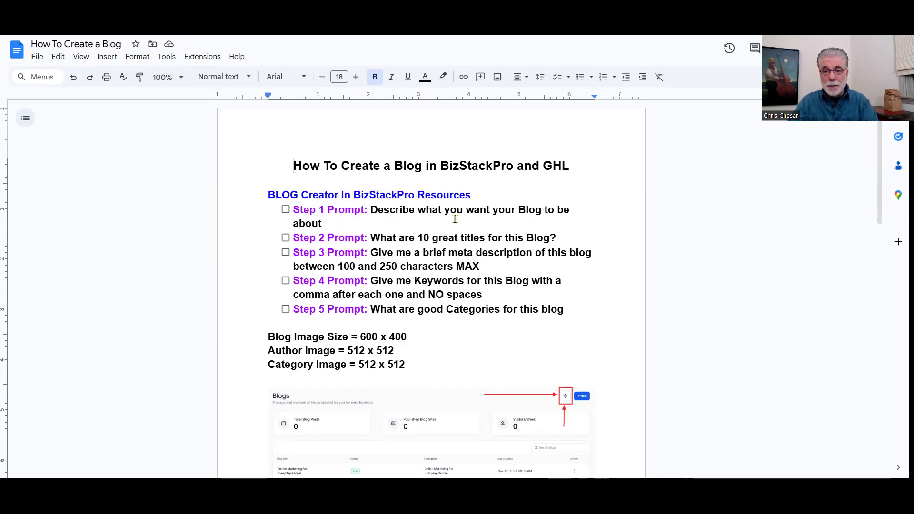
pyautogui.scroll(-1, 455, 219)
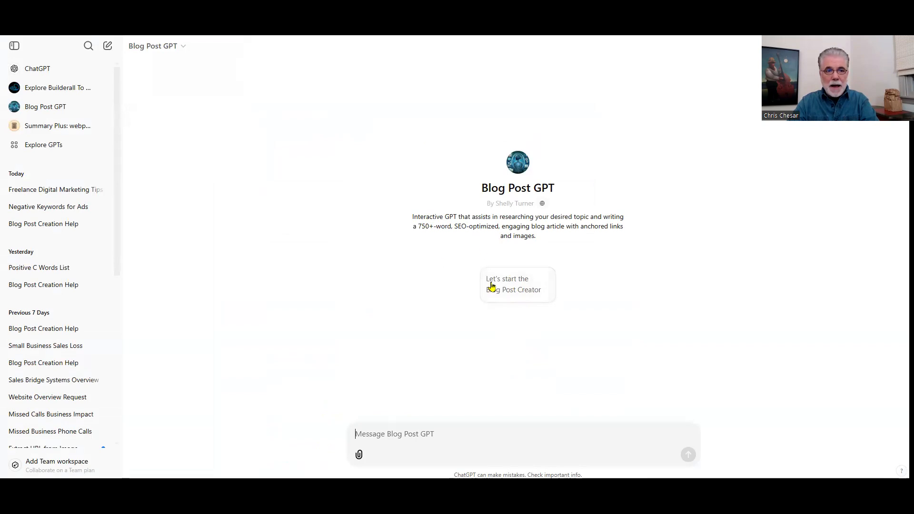
# - Start the Blog Post Creator in ChatGPT and submit the topic "Top 10 Side Hustles That You Can Start Today"
pyautogui.click(517, 291)
pyautogui.click(524, 293)
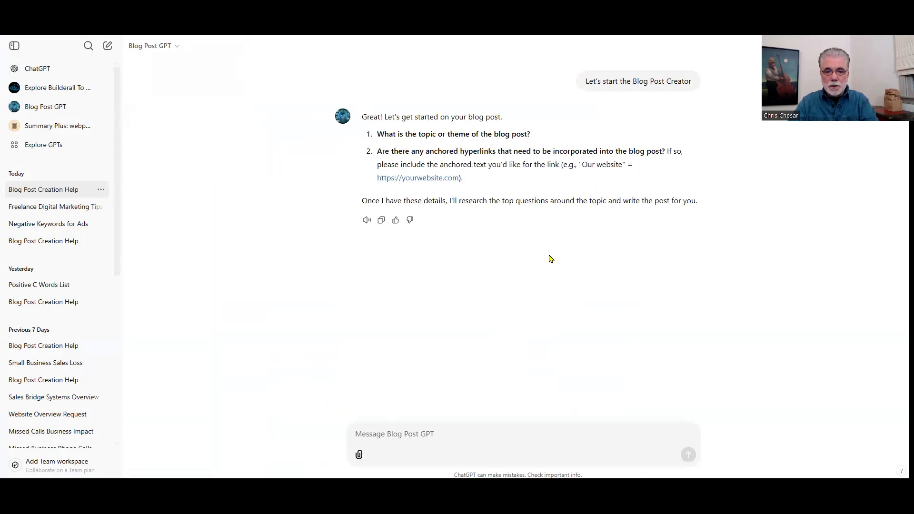
pyautogui.write('Top 10 Side Hustles That You Can Start Today')
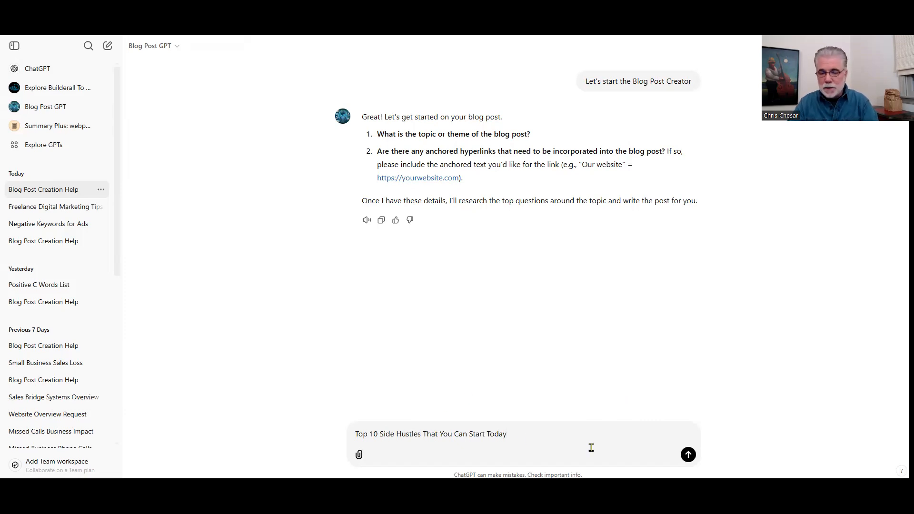
pyautogui.click(686, 455)
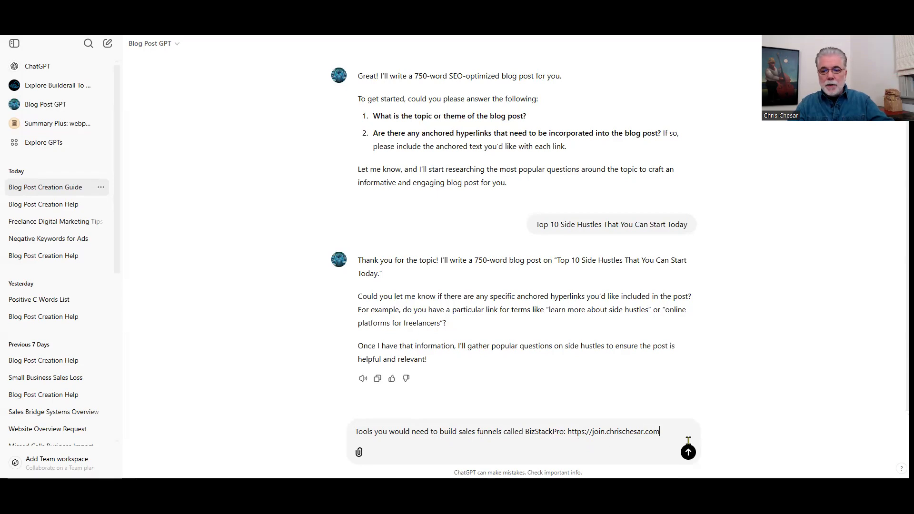
# - Send "Tools you would need to build sales funnels called BizStackPro:" with the join link as the anchored hyperlink, and review the generated blog post
pyautogui.moveTo(660, 432); pyautogui.dragTo(568, 436)
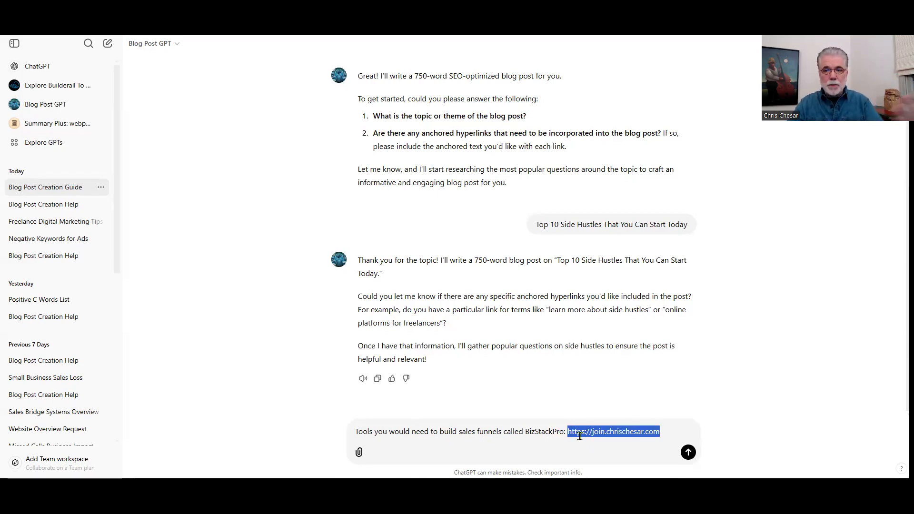
pyautogui.press('Return')
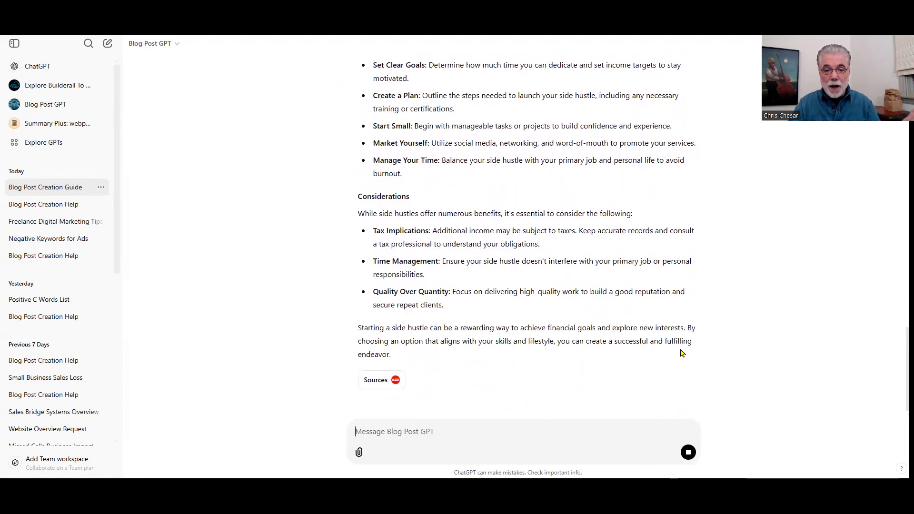
pyautogui.scroll(4, 682, 353)
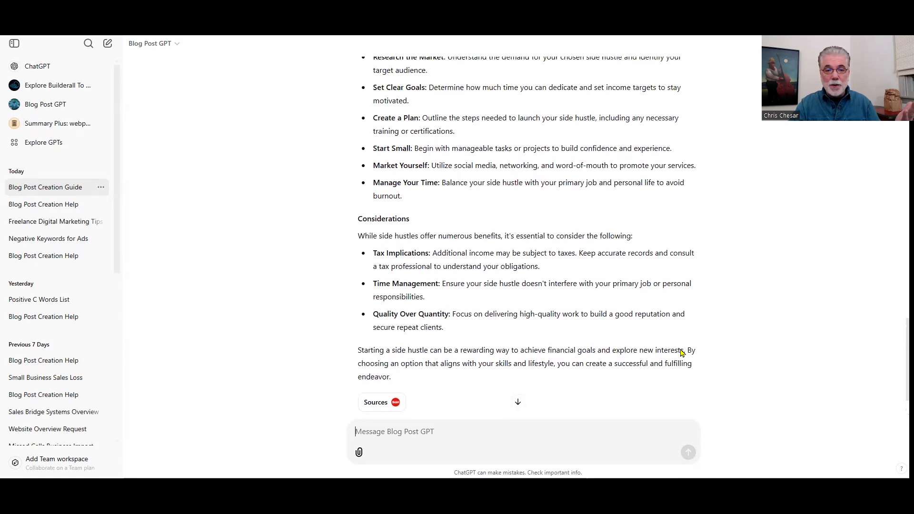
pyautogui.scroll(5, 682, 353)
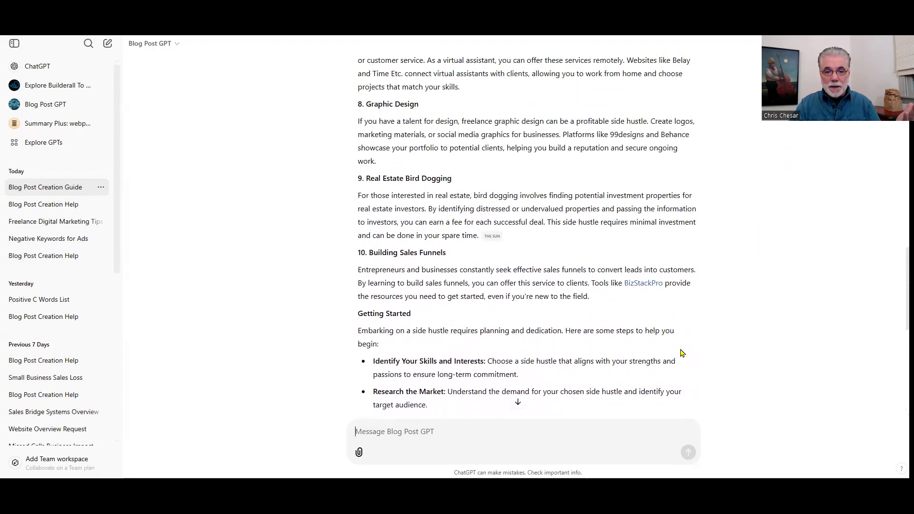
pyautogui.scroll(6, 682, 352)
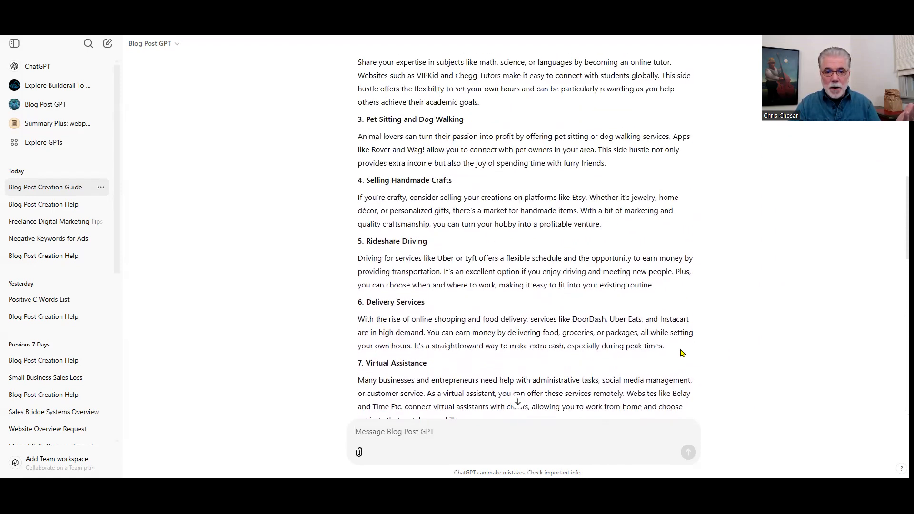
pyautogui.scroll(-9, 593, 310)
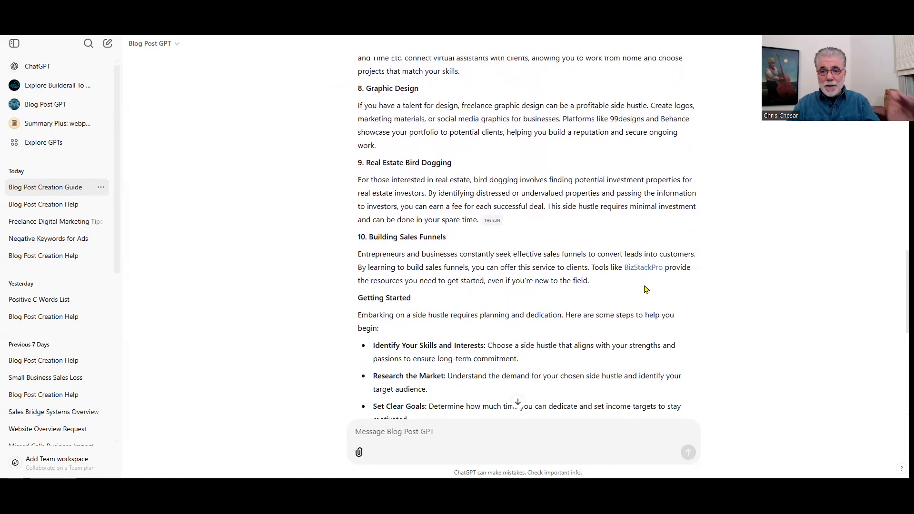
pyautogui.scroll(-8, 645, 288)
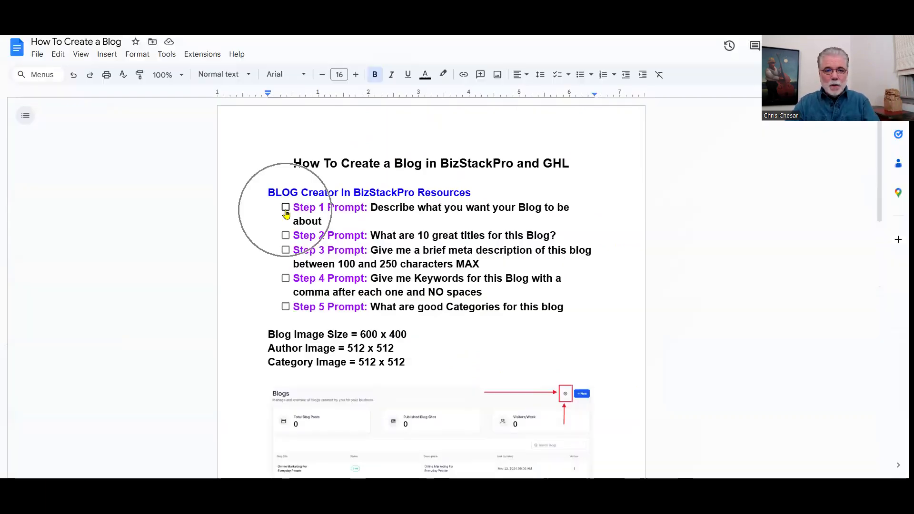
# - Tick off the Step 1 prompt in the Google Docs checklist and send Blog Post GPT the Step 2 prompt, "What are 10 great titles for this Blog?"
pyautogui.click(285, 208)
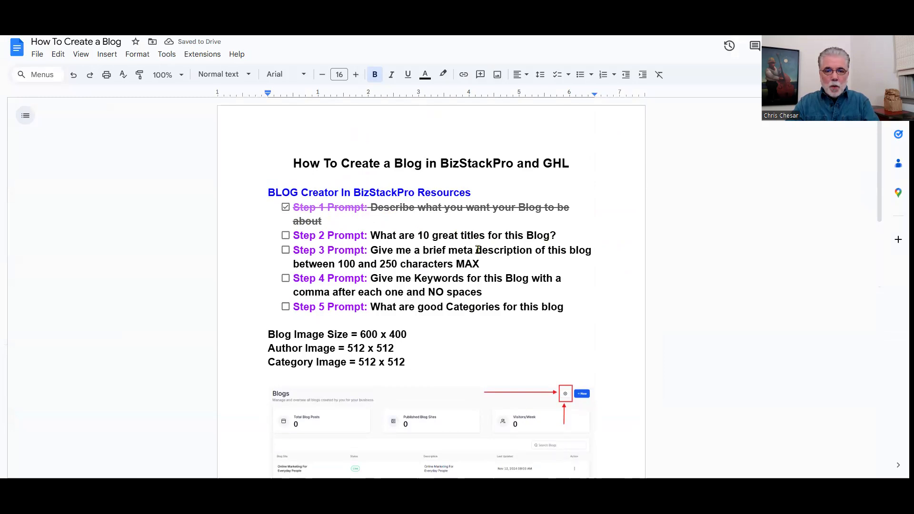
pyautogui.moveTo(556, 236); pyautogui.dragTo(370, 235)
pyautogui.hotkey('ctrl', 'c')
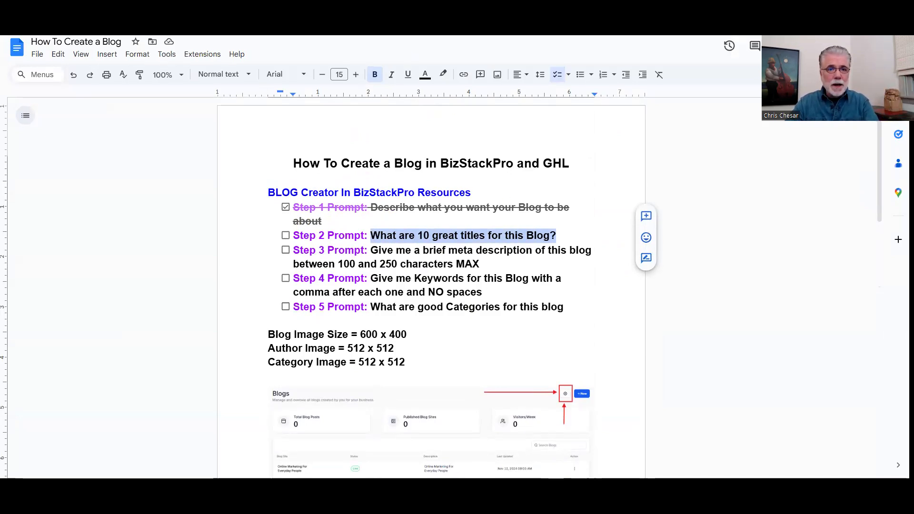
pyautogui.hotkey('alt', 'Tab')
pyautogui.click(369, 431)
pyautogui.hotkey('ctrl', 'v')
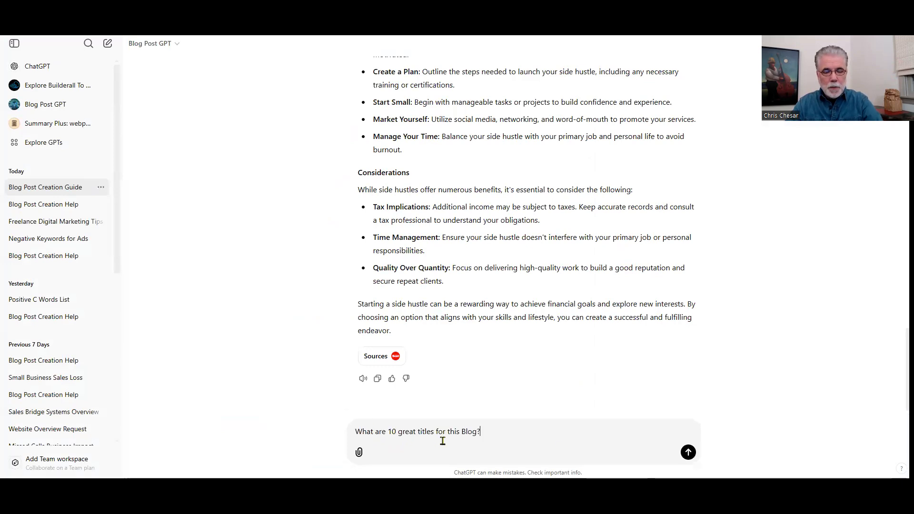
pyautogui.click(688, 452)
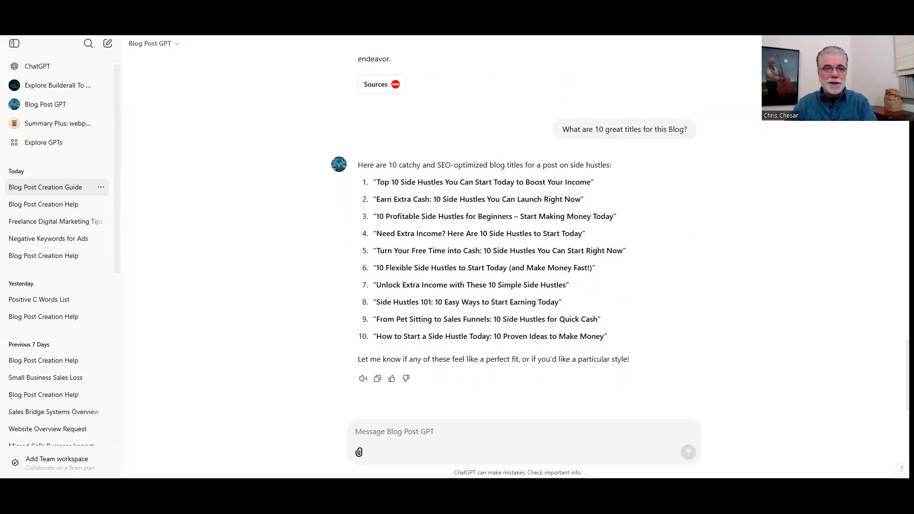
# - Tick off the Step 2 prompt in the Google Docs checklist and send Blog Post GPT the Step 3 prompt for a brief meta description
pyautogui.hotkey('ctrl', 'Tab')
pyautogui.click(285, 236)
pyautogui.moveTo(481, 263); pyautogui.dragTo(374, 249)
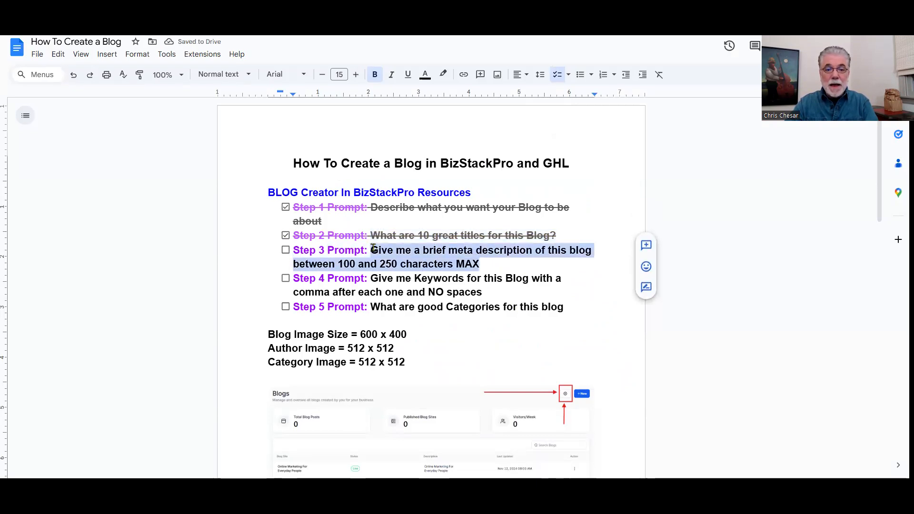
pyautogui.rightClick(408, 252)
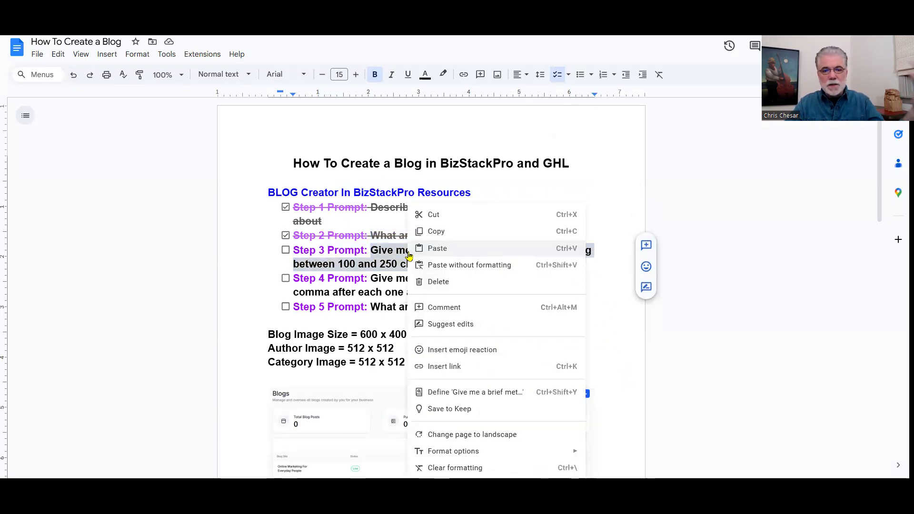
pyautogui.click(439, 231)
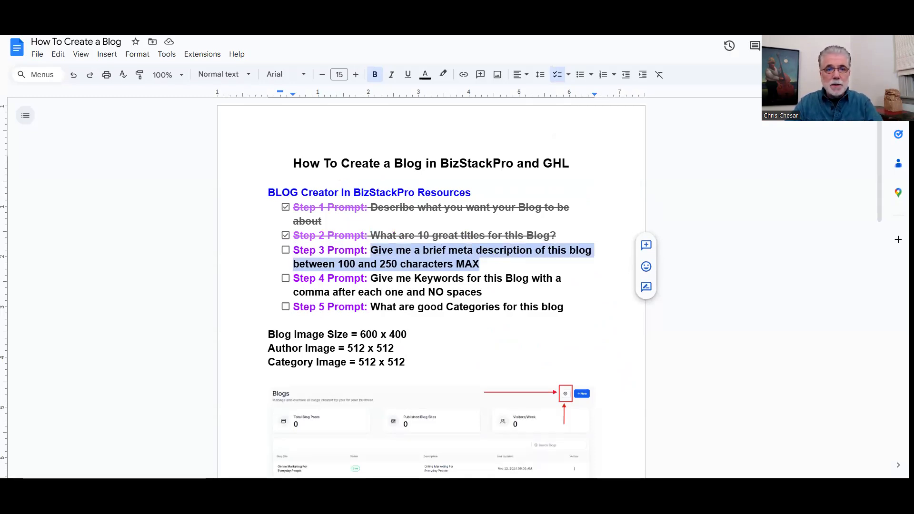
pyautogui.hotkey('alt', 'Tab')
pyautogui.hotkey('ctrl', 'v')
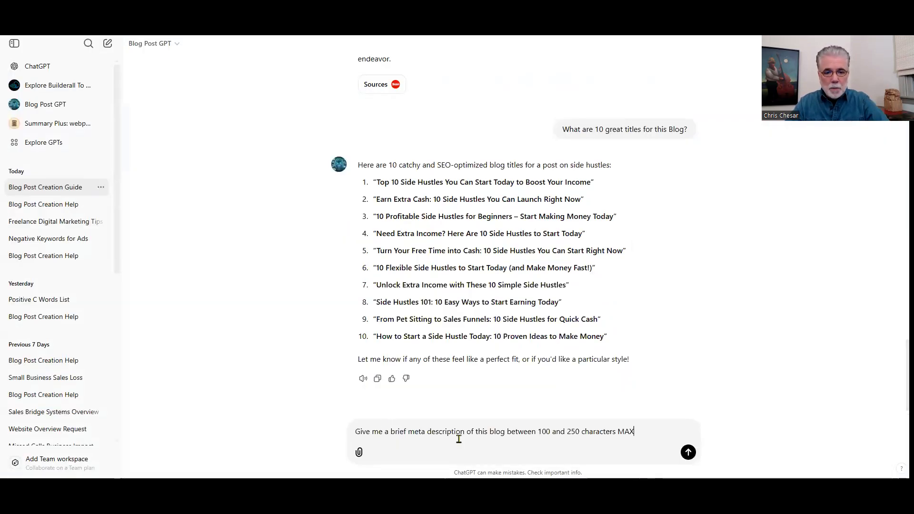
pyautogui.click(688, 453)
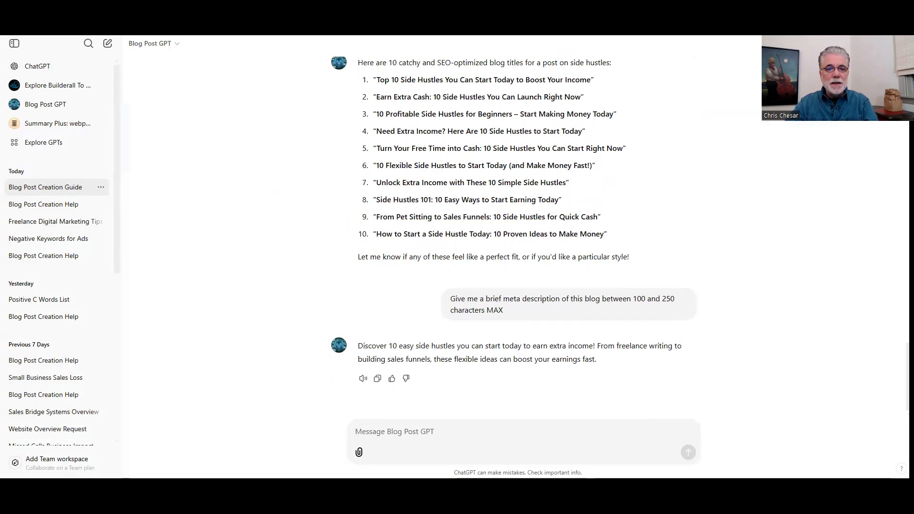
# - Tick off the Step 3 prompt in the document and send Blog Post GPT "Give me Keywords for this Blog with a comma after each one and NO spaces"
pyautogui.hotkey('alt', 'Tab')
pyautogui.click(286, 250)
pyautogui.click(286, 279)
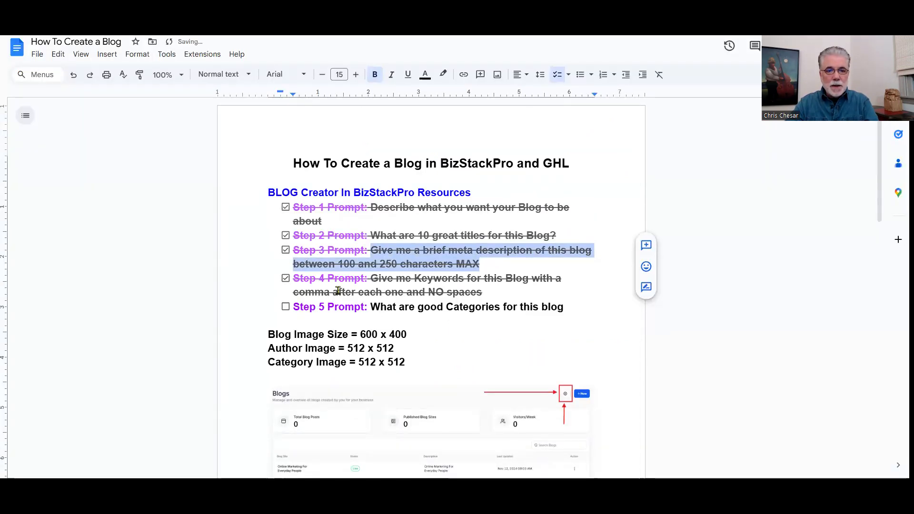
pyautogui.click(286, 278)
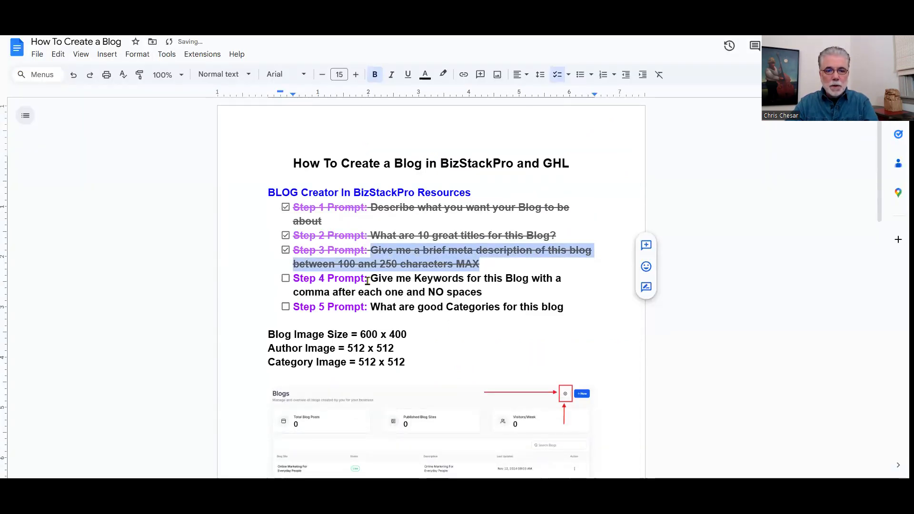
pyautogui.moveTo(372, 278); pyautogui.dragTo(483, 292)
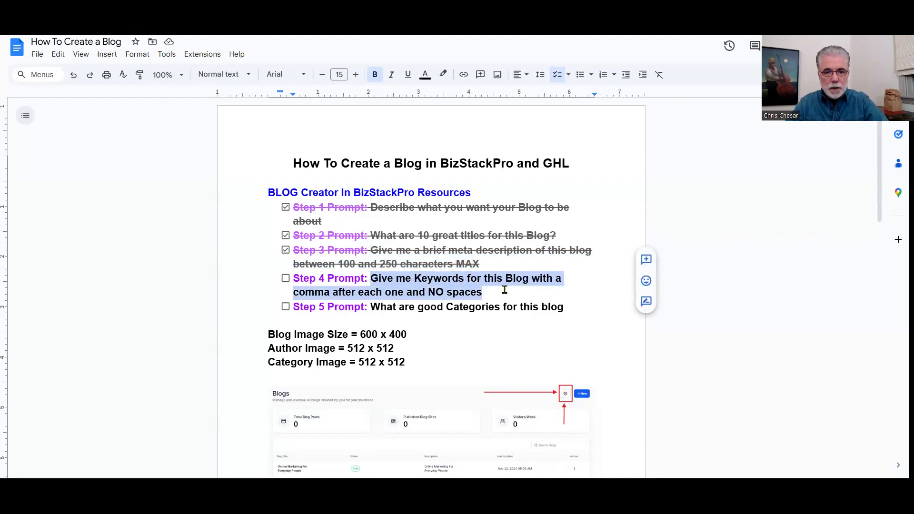
pyautogui.click(415, 19)
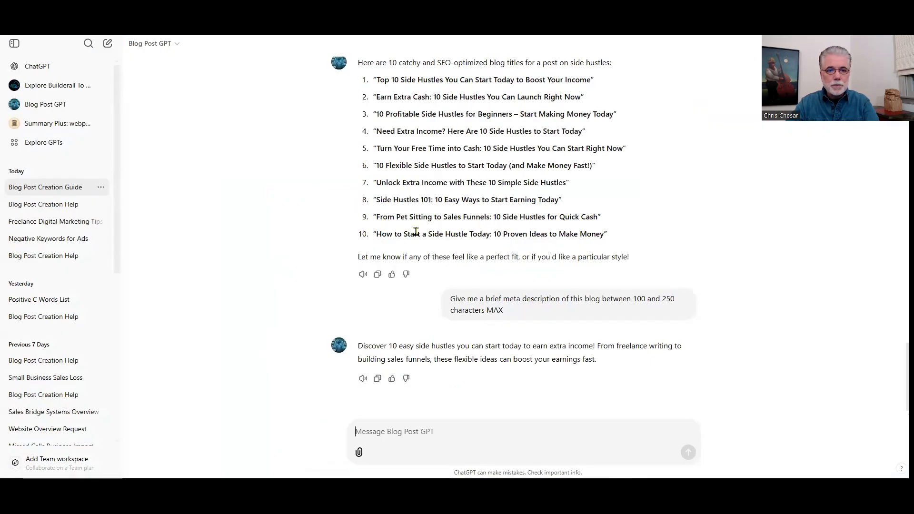
pyautogui.click(374, 430)
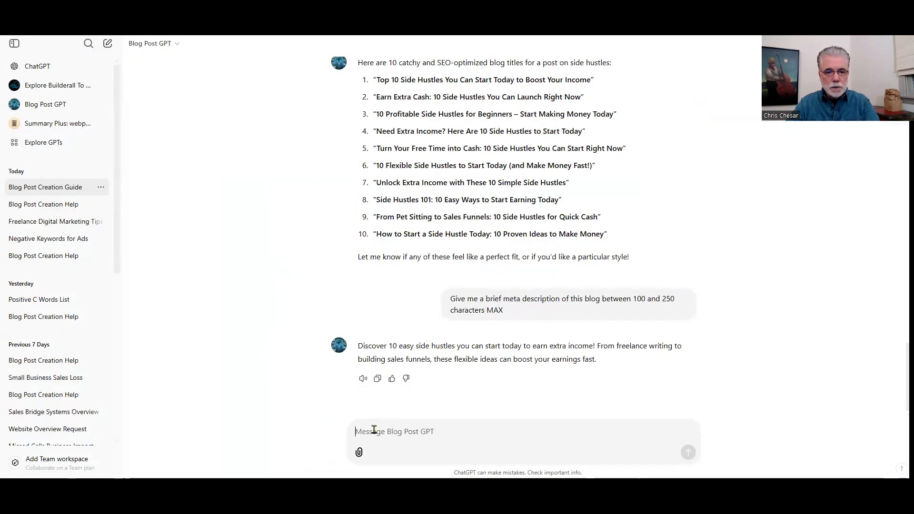
pyautogui.hotkey('ctrl', 'v')
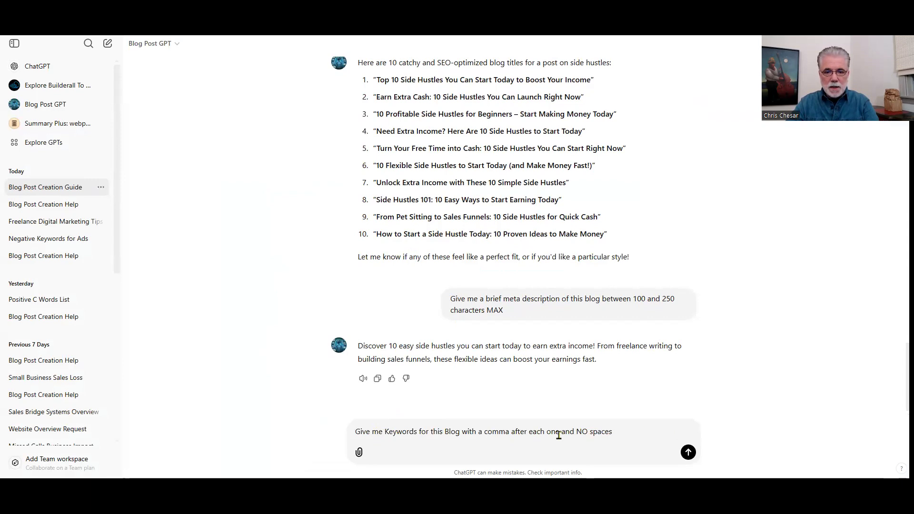
pyautogui.click(688, 452)
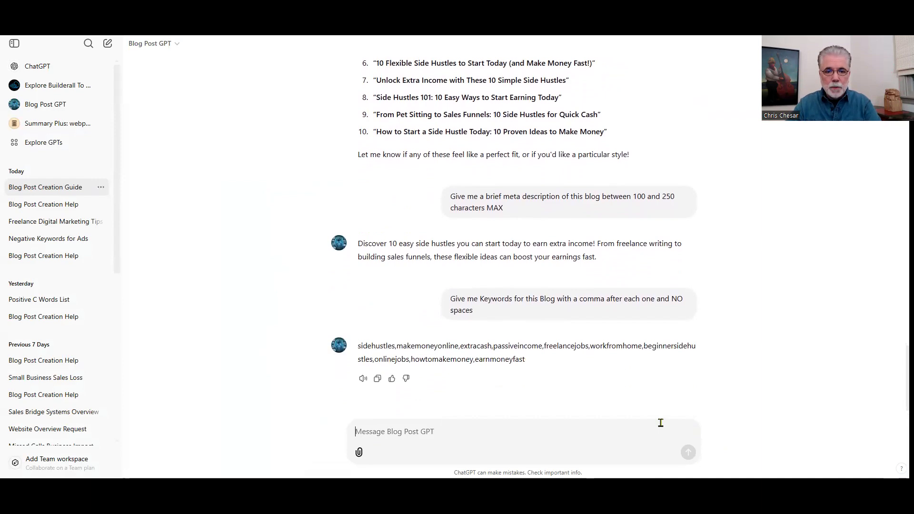
# - Tick off the Step 4 prompt, send Blog Post GPT "What are good Categories for this blog", and review the generated answers and post
pyautogui.hotkey('alt', 'Tab')
pyautogui.click(286, 278)
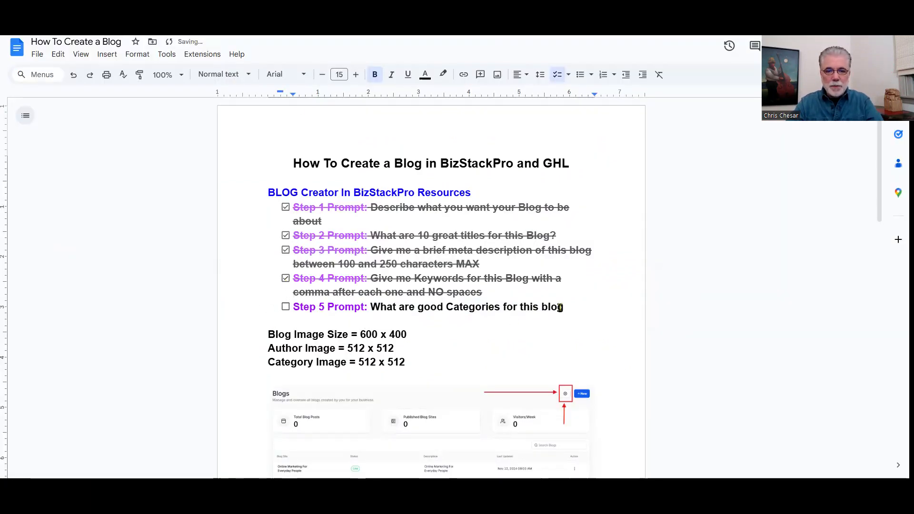
pyautogui.moveTo(563, 307); pyautogui.dragTo(379, 313)
pyautogui.hotkey('ctrl', 'c')
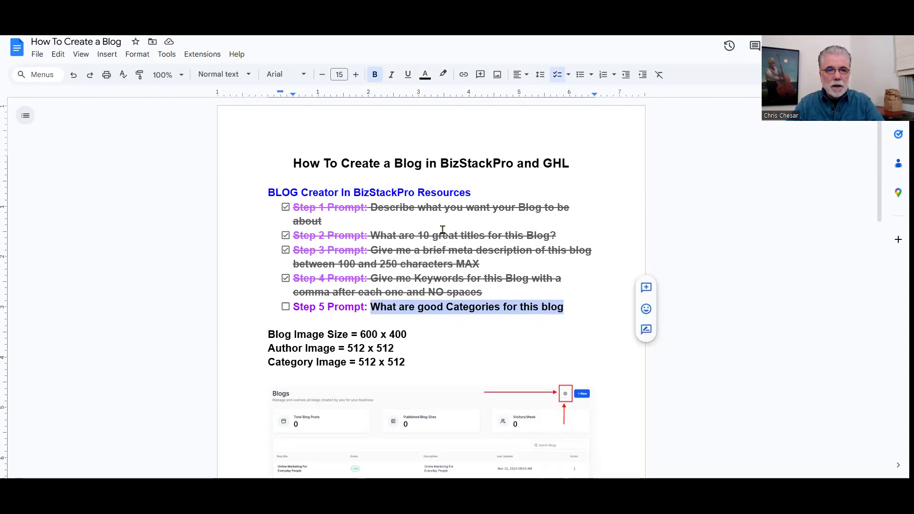
pyautogui.hotkey('alt', 'Tab')
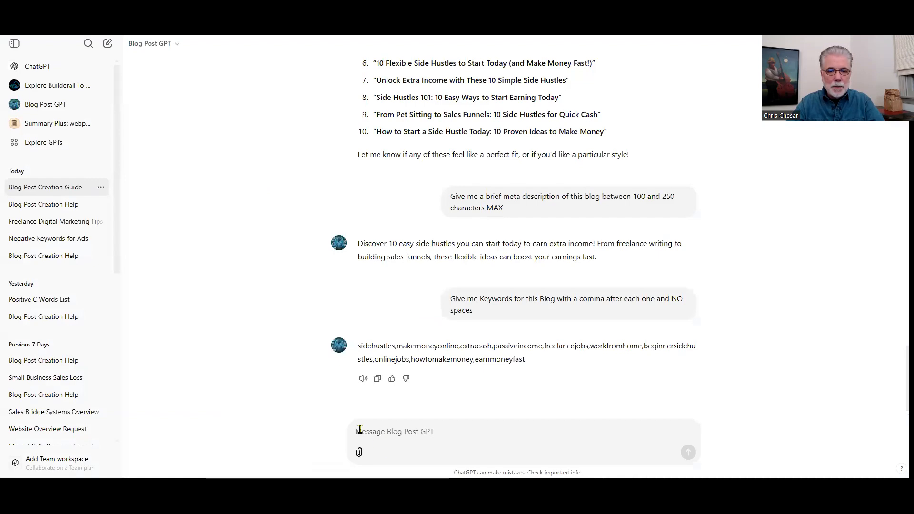
pyautogui.hotkey('ctrl', 'v')
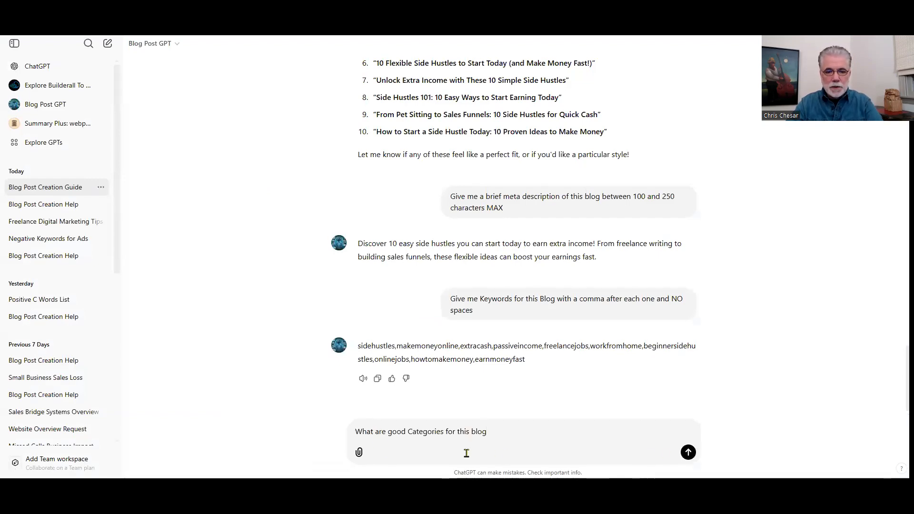
pyautogui.click(687, 452)
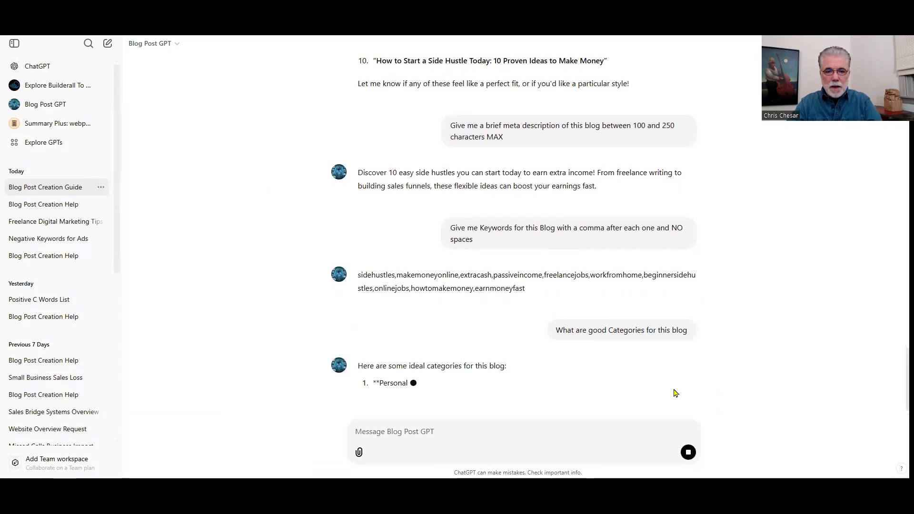
pyautogui.scroll(-3, 662, 375)
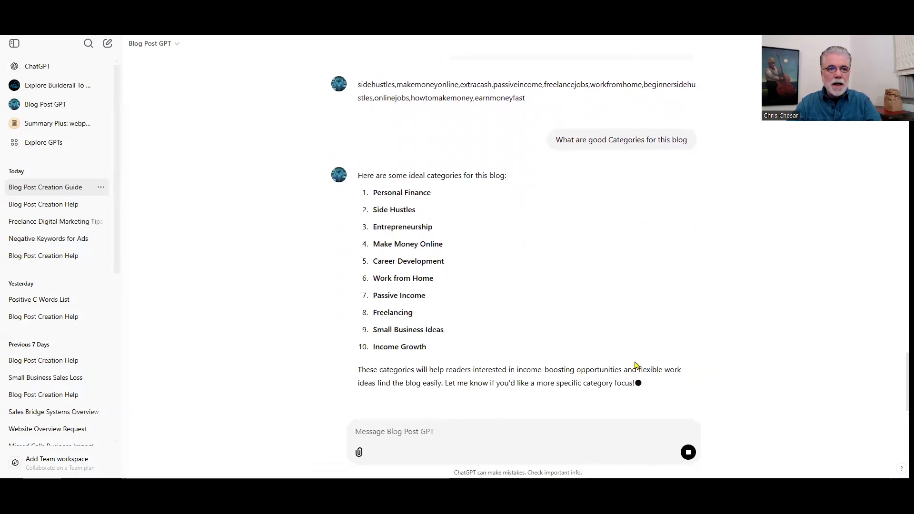
pyautogui.scroll(15, 657, 303)
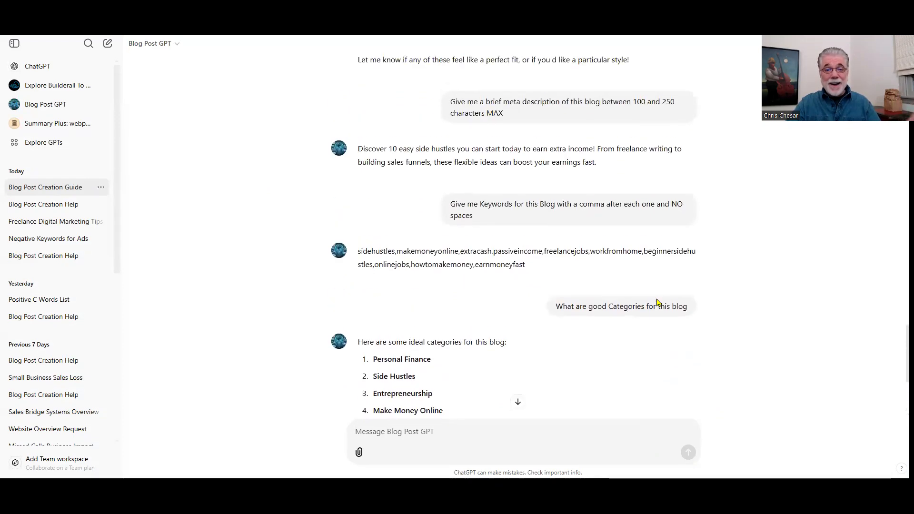
pyautogui.scroll(15, 658, 303)
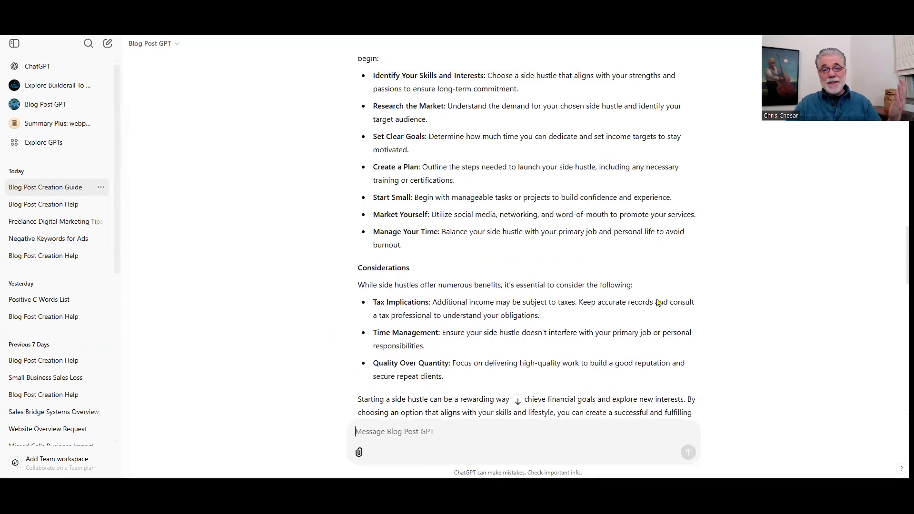
pyautogui.scroll(15, 658, 303)
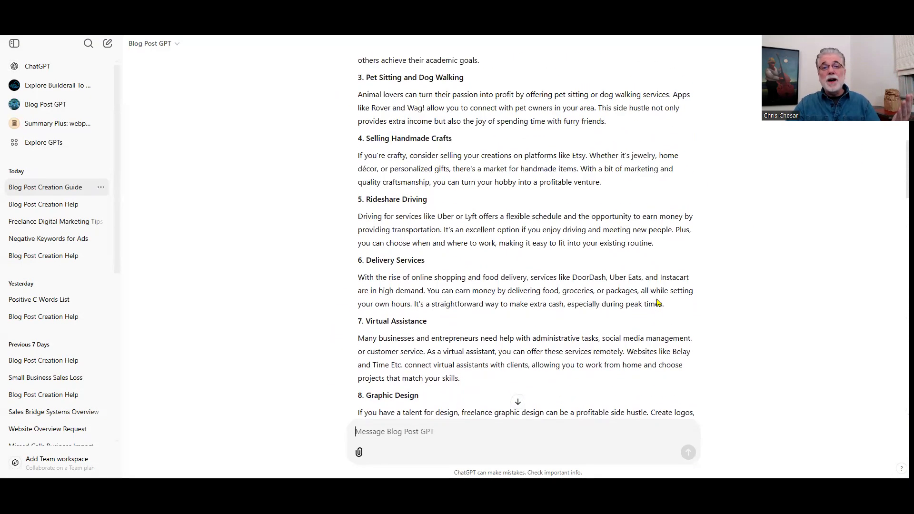
pyautogui.scroll(-5, 656, 299)
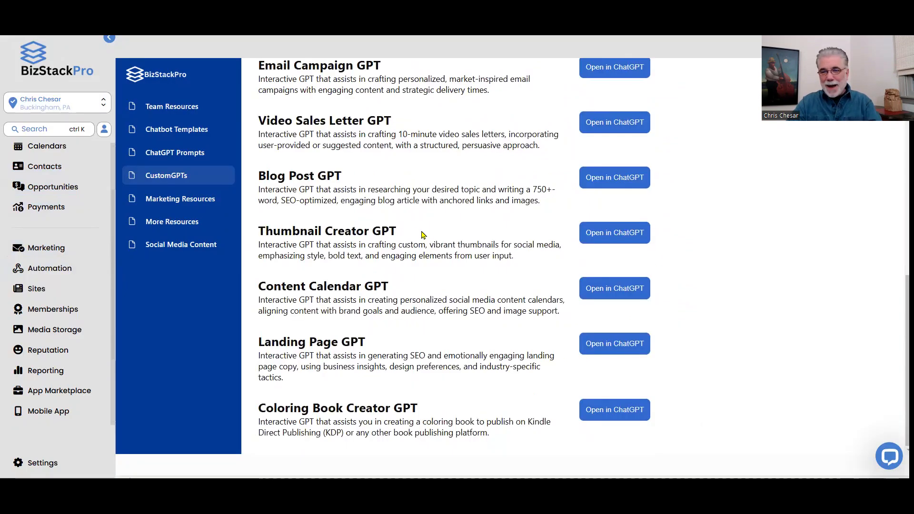
# - Switch to BizStackPro and go to the blog site setup form under Sites > Blogs
pyautogui.scroll(10, 210, 212)
pyautogui.scroll(2, 68, 272)
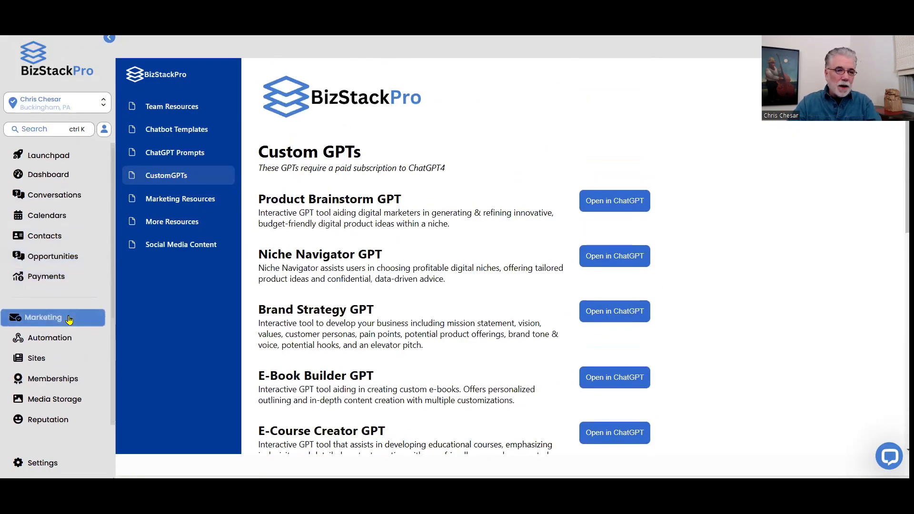
pyautogui.click(46, 364)
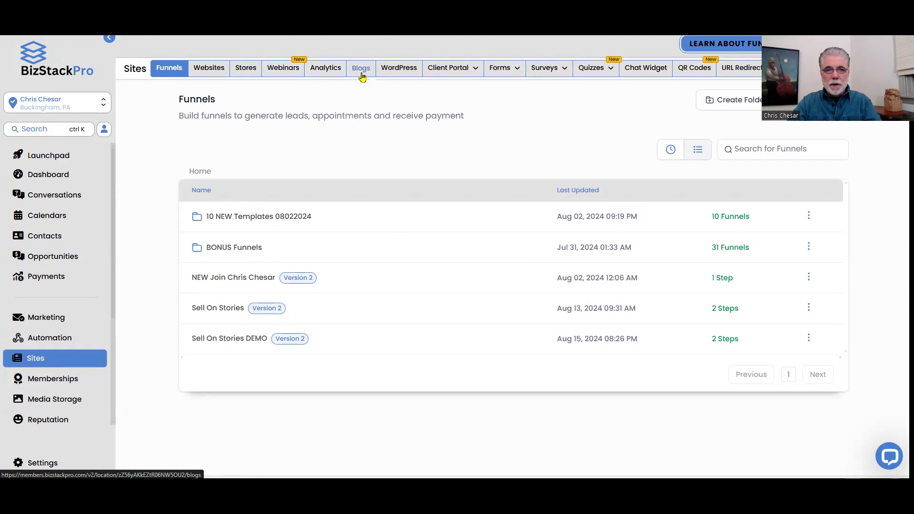
pyautogui.click(362, 71)
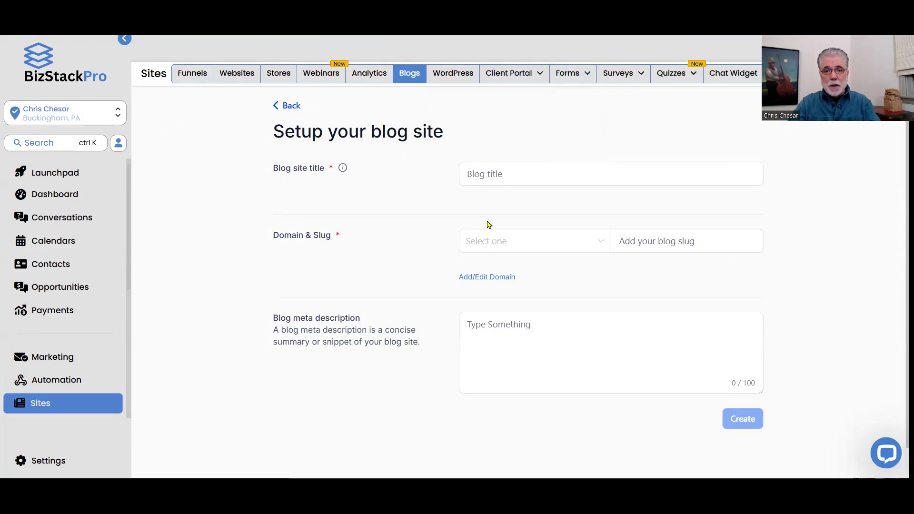
# - Title the site "Freelance Digital Marketing For Beginners To Make Money Online" with meta description "Discover beginner-friendly tips for freelance digital marketing to start earning online income"
pyautogui.click(490, 172)
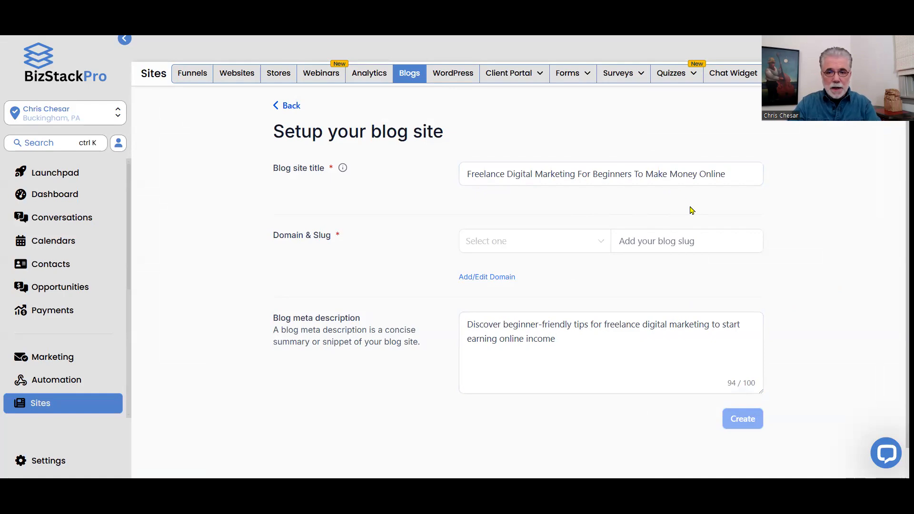
pyautogui.click(480, 350)
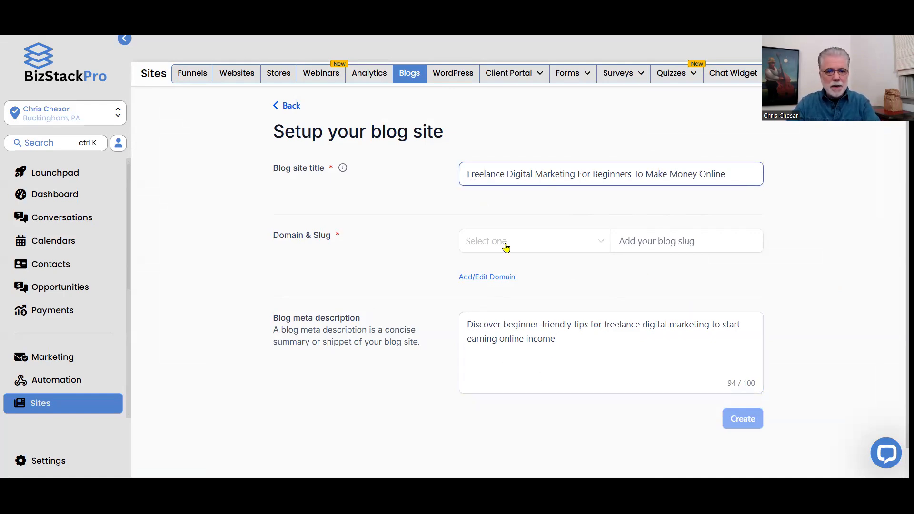
pyautogui.click(758, 390)
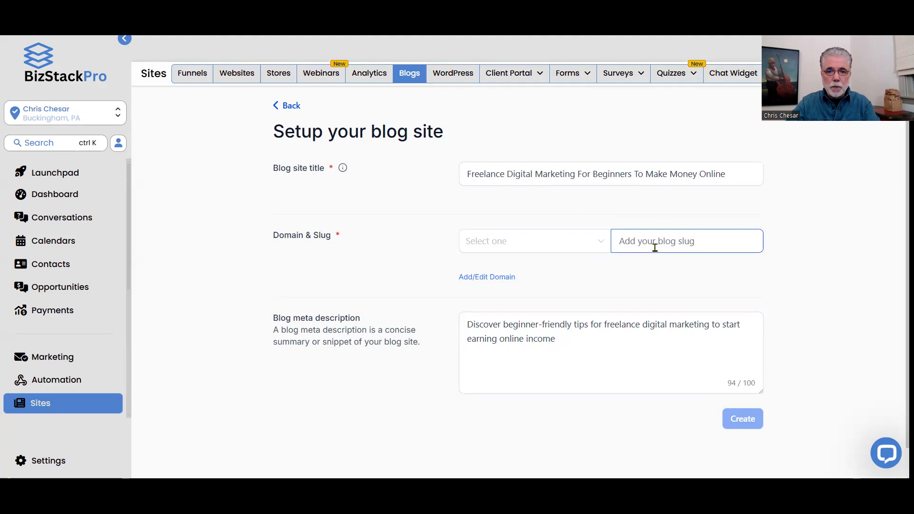
# - Choose the subdomain beginning with "join." as the blog site's domain
pyautogui.click(597, 244)
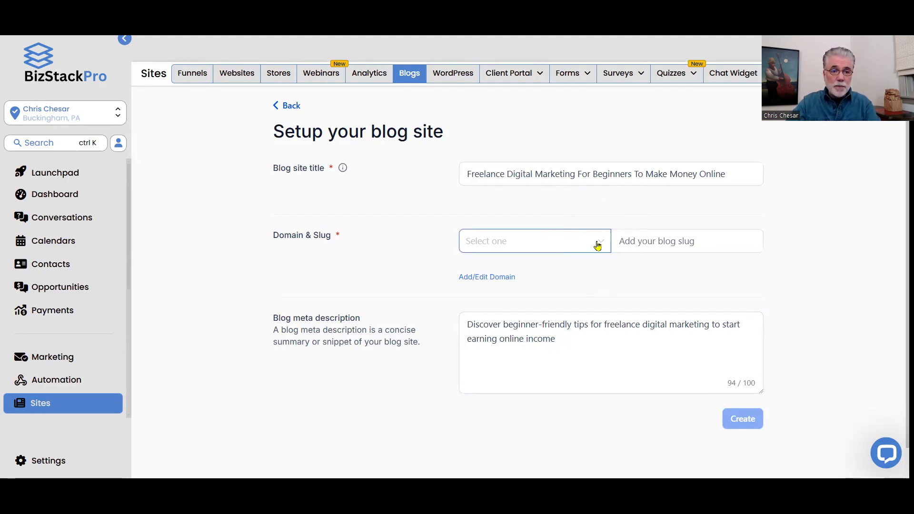
pyautogui.click(597, 244)
pyautogui.press('ctrl')
pyautogui.press('ctrl')
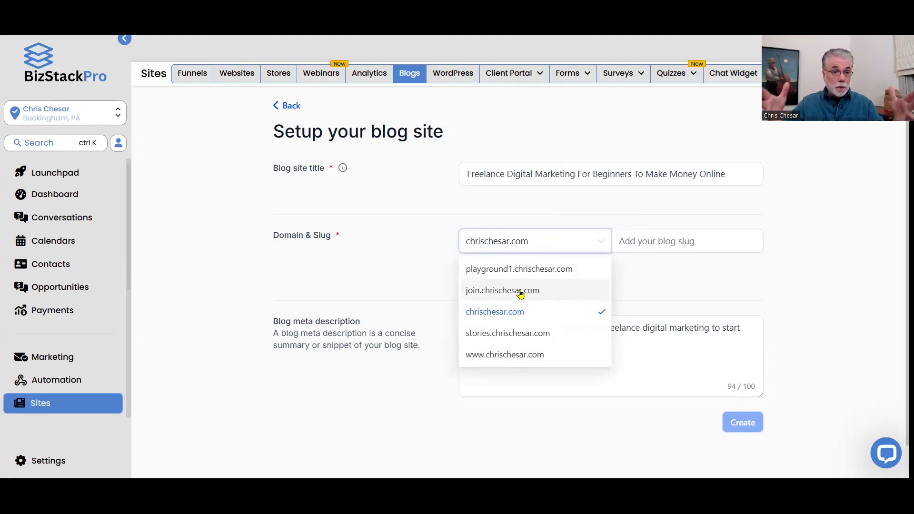
pyautogui.press('ctrl')
pyautogui.press('ctrl')
pyautogui.press('ctrl')
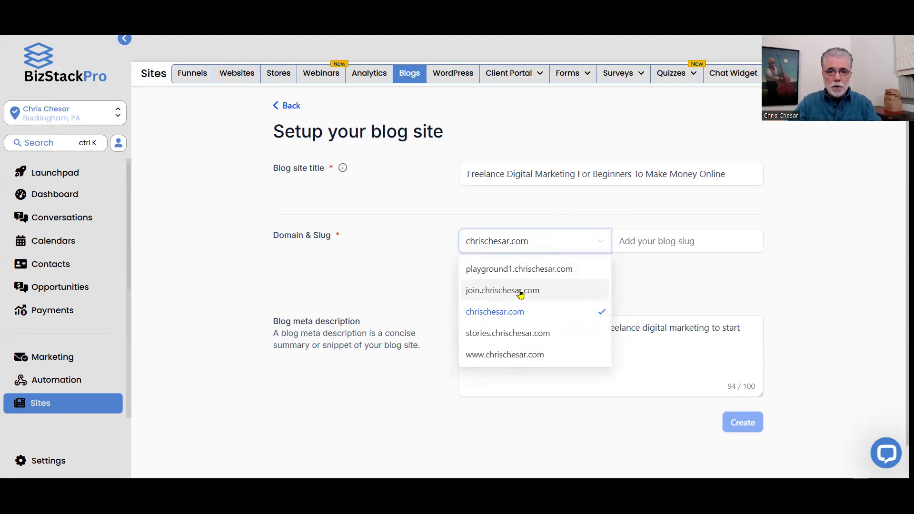
pyautogui.click(521, 292)
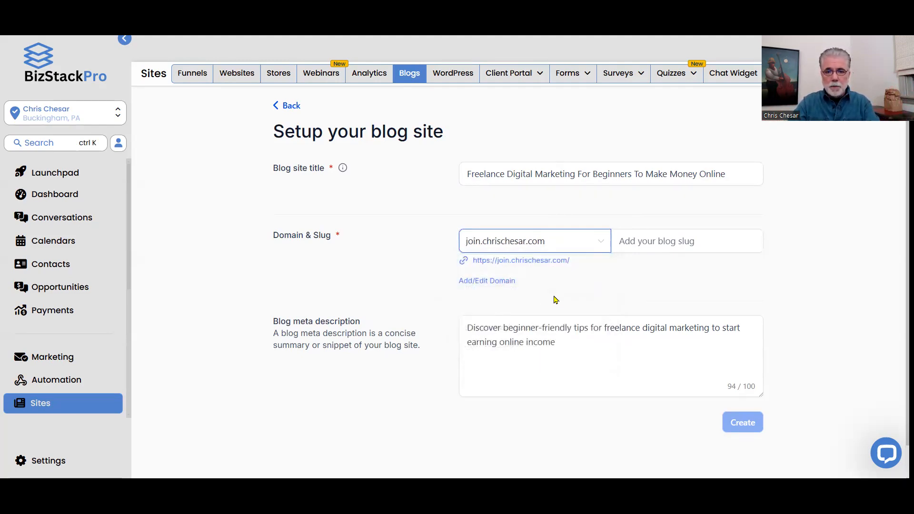
# - Try to use "Blog" as the blog site's slug
pyautogui.click(643, 242)
pyautogui.press('ctrl')
pyautogui.press('ctrl')
pyautogui.hotkey('ctrl', '+')
pyautogui.click(680, 284)
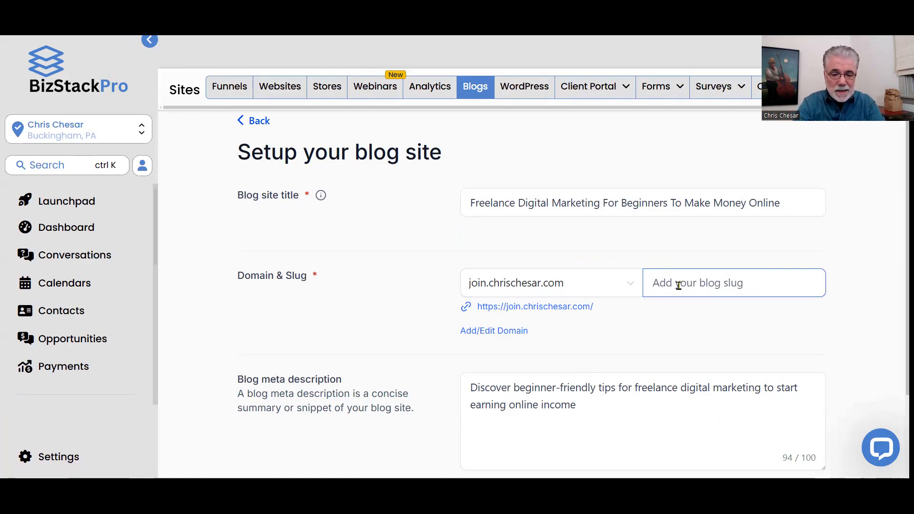
pyautogui.write('B')
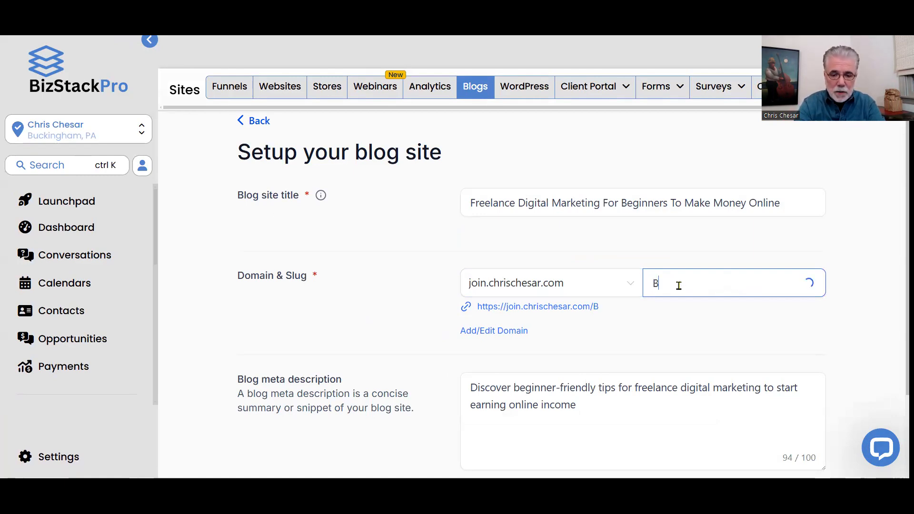
pyautogui.write('log')
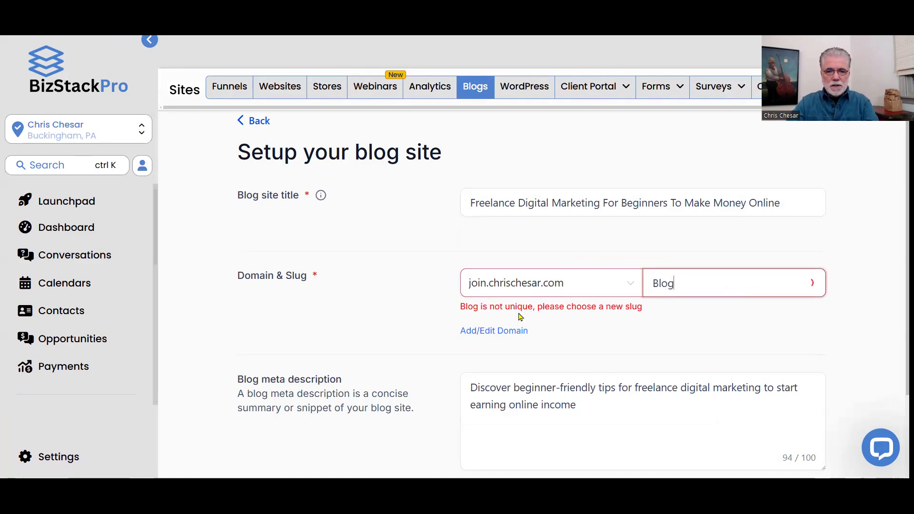
# - Change the blog site's slug to lowercase "blog"
pyautogui.click(568, 317)
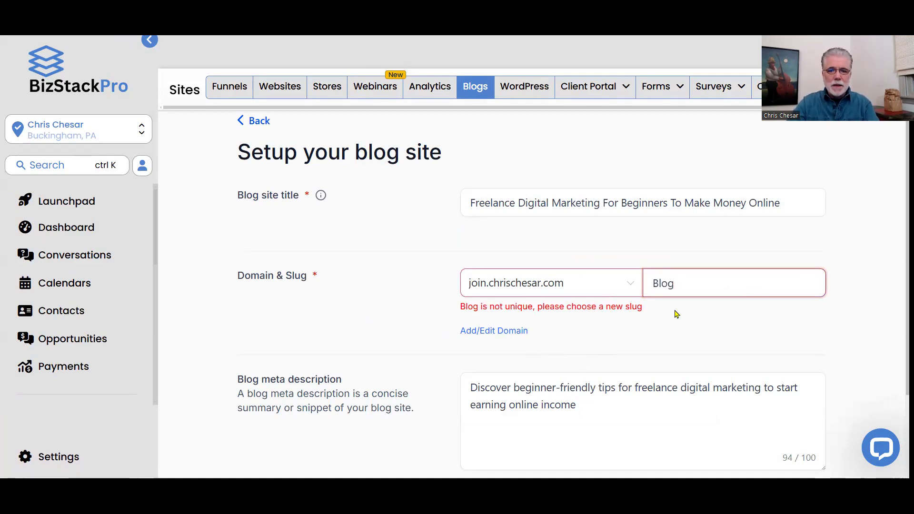
pyautogui.click(656, 284)
pyautogui.press('BackSpace')
pyautogui.write('b')
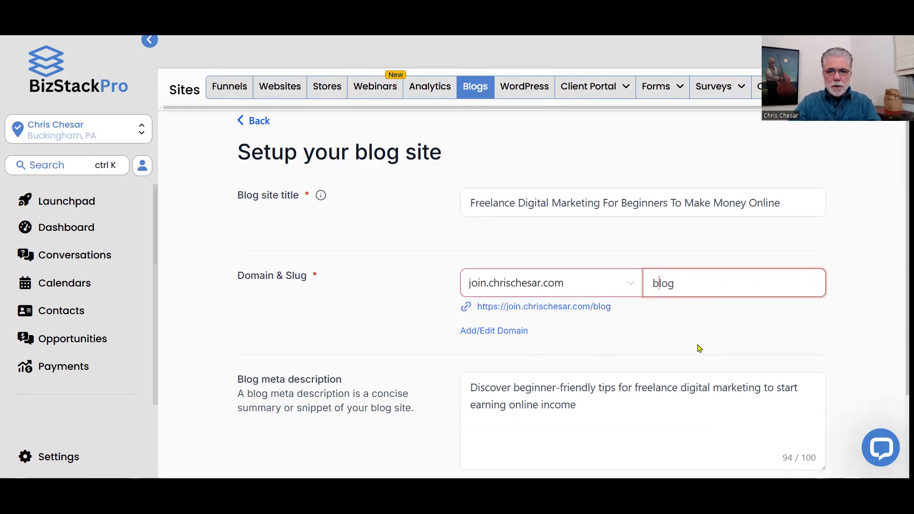
pyautogui.click(697, 286)
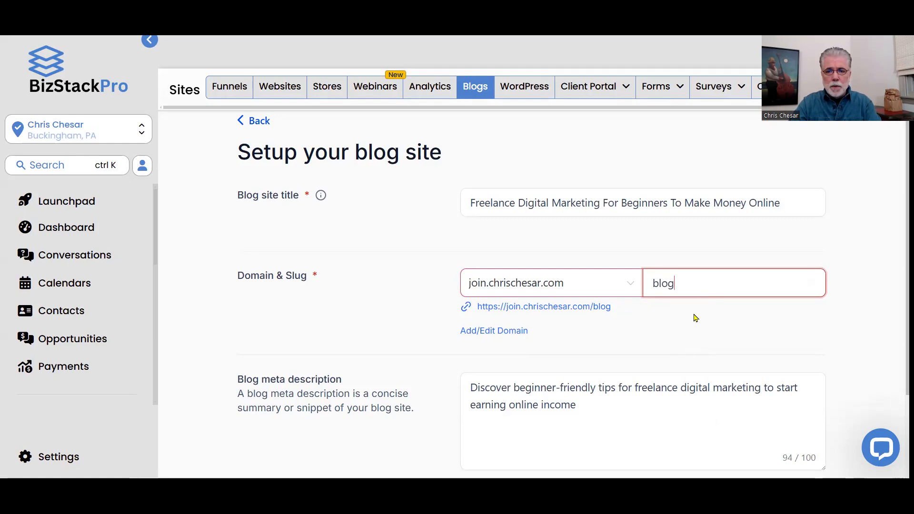
# - Create the blog site with the completed title, domain, slug and meta description
pyautogui.scroll(-2, 697, 317)
pyautogui.hotkey('ctrl', '-')
pyautogui.hotkey('ctrl', '-')
pyautogui.hotkey('ctrl', '-')
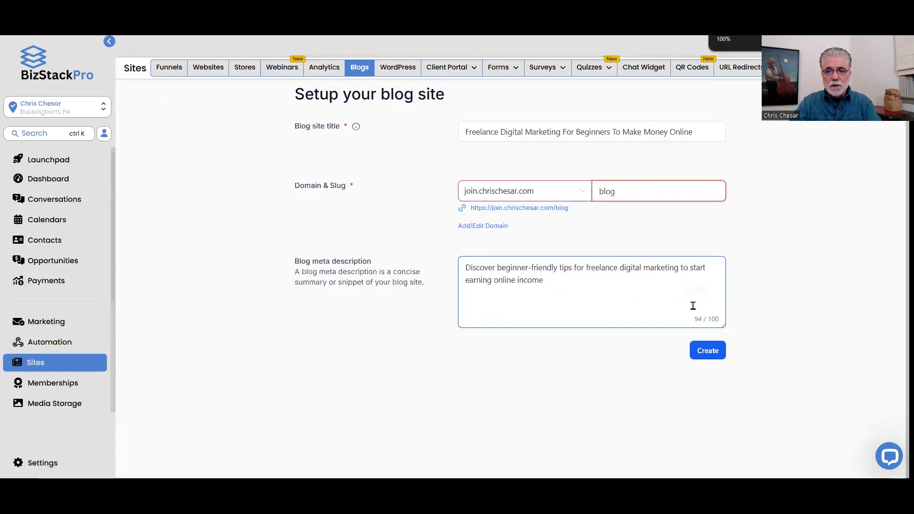
pyautogui.hotkey('ctrl', '+')
pyautogui.click(706, 379)
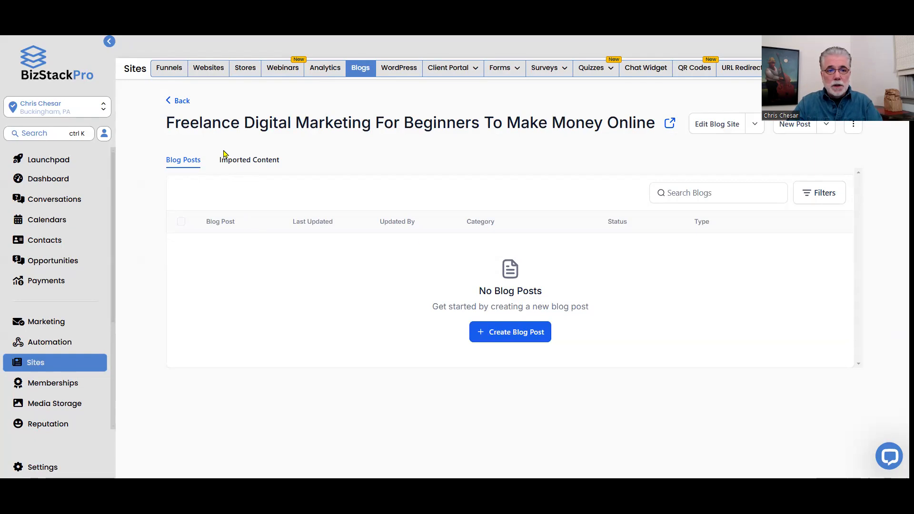
# - Return to the Blogs overview, open its author settings and delete the existing author
pyautogui.click(510, 336)
pyautogui.click(184, 101)
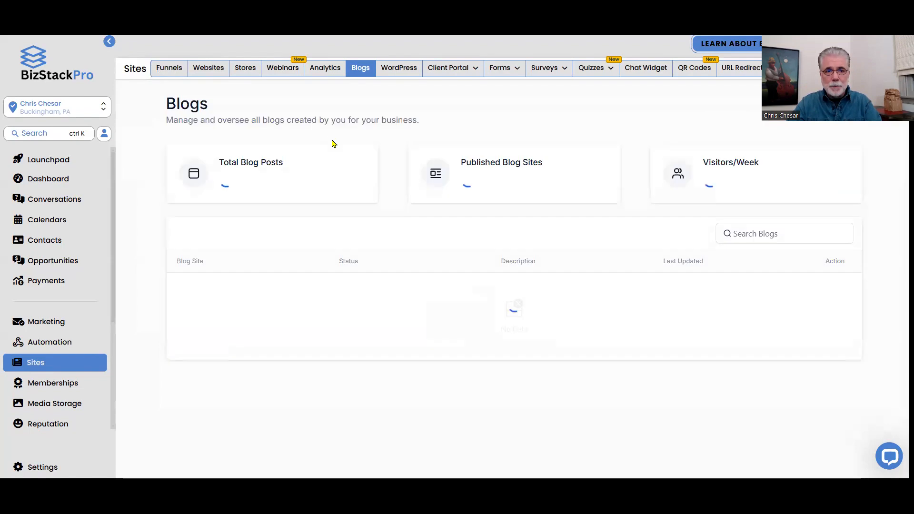
pyautogui.moveTo(225, 108); pyautogui.dragTo(134, 106)
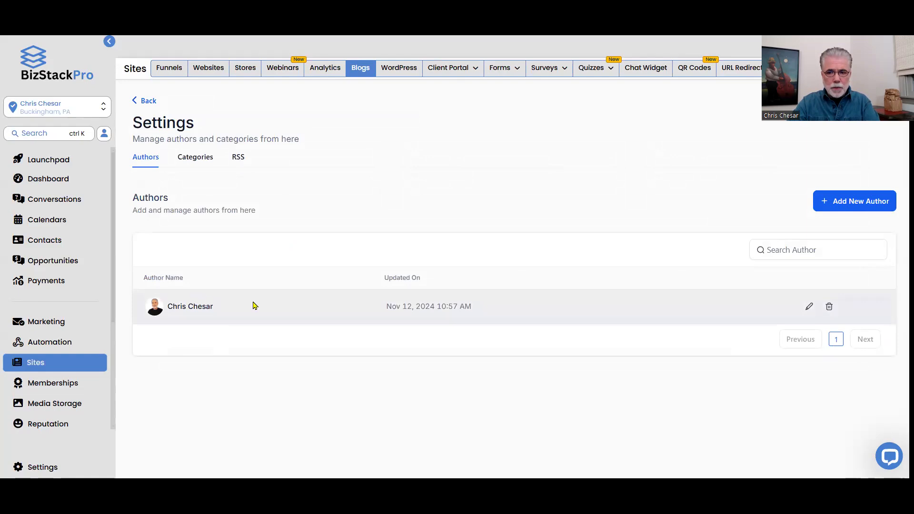
pyautogui.click(829, 309)
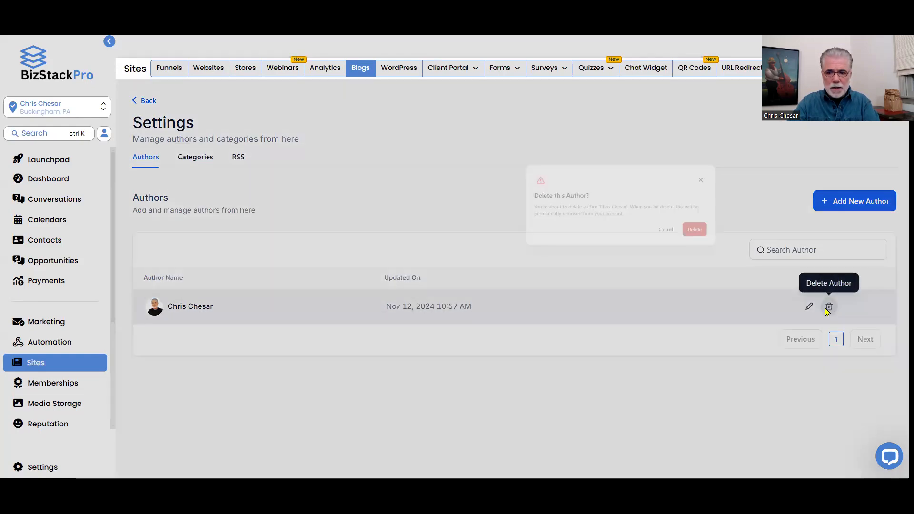
pyautogui.click(626, 197)
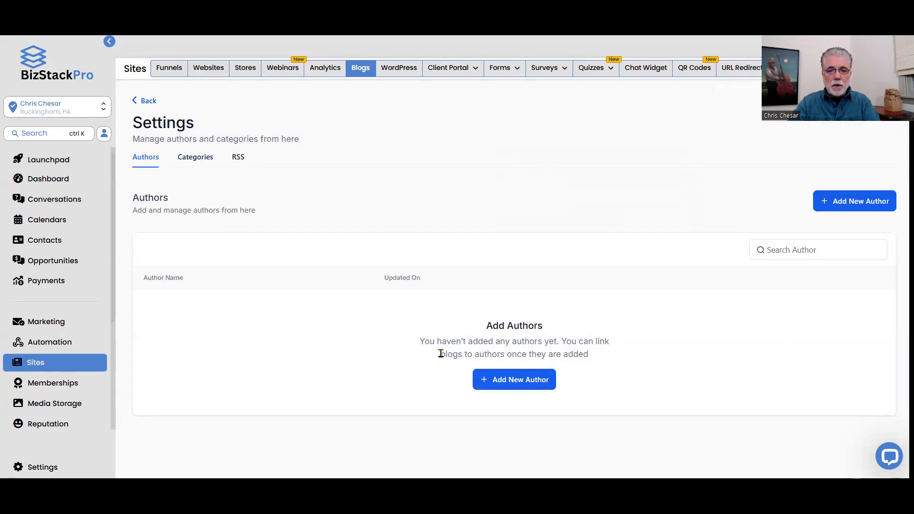
# - Start a new blog author and fill in the author's full name
pyautogui.press('ctrl')
pyautogui.click(514, 384)
pyautogui.click(401, 164)
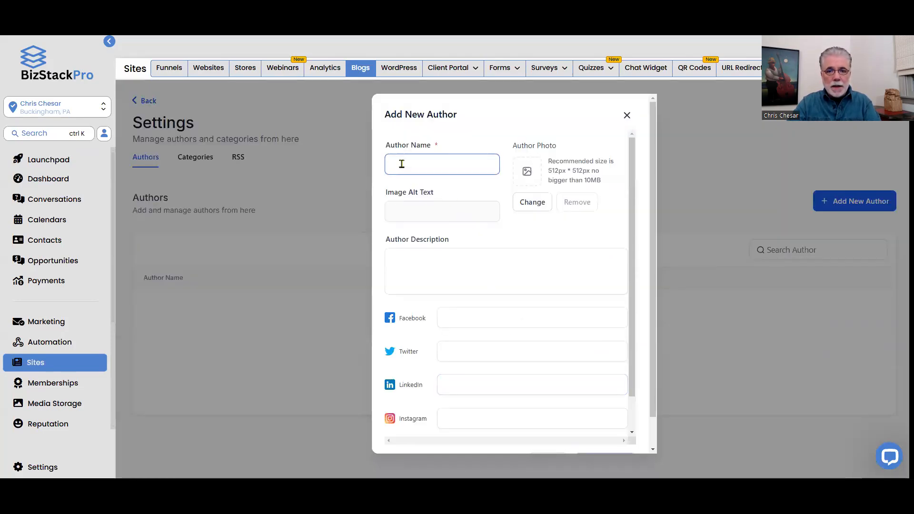
pyautogui.write('Chris Chesar')
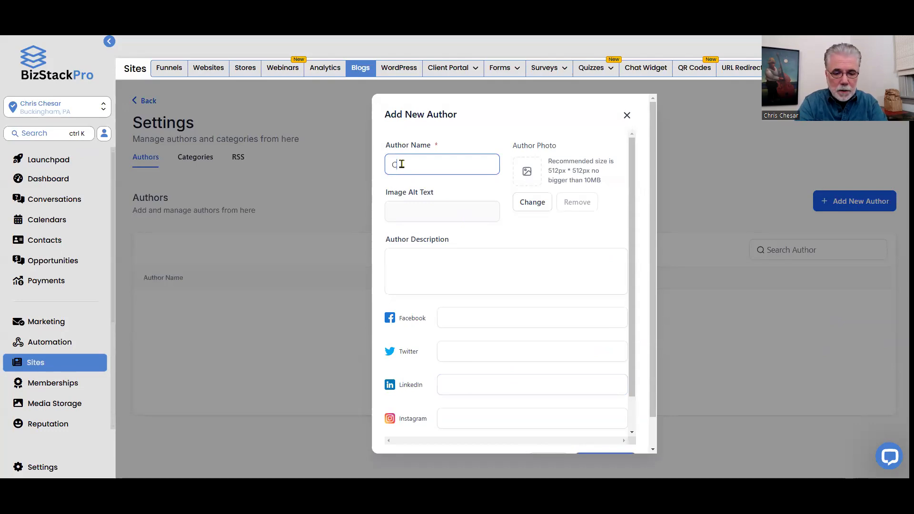
pyautogui.click(421, 213)
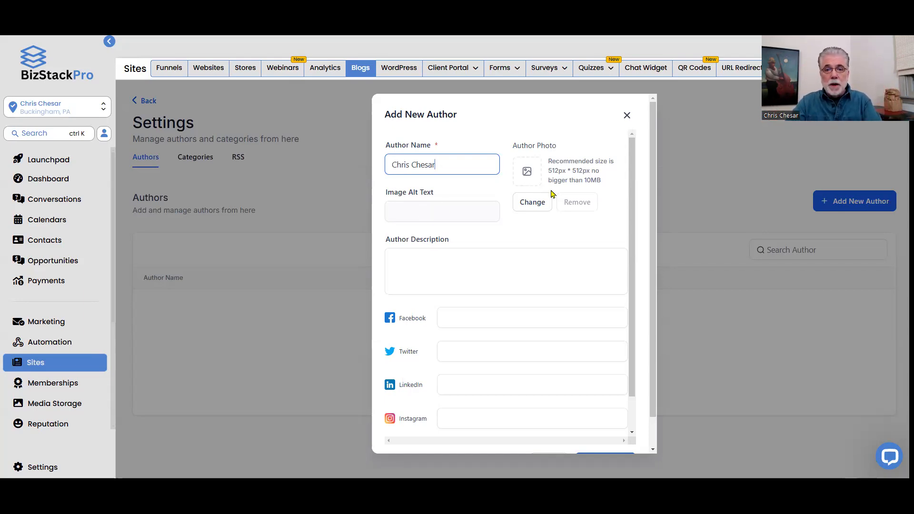
pyautogui.click(428, 212)
pyautogui.click(428, 211)
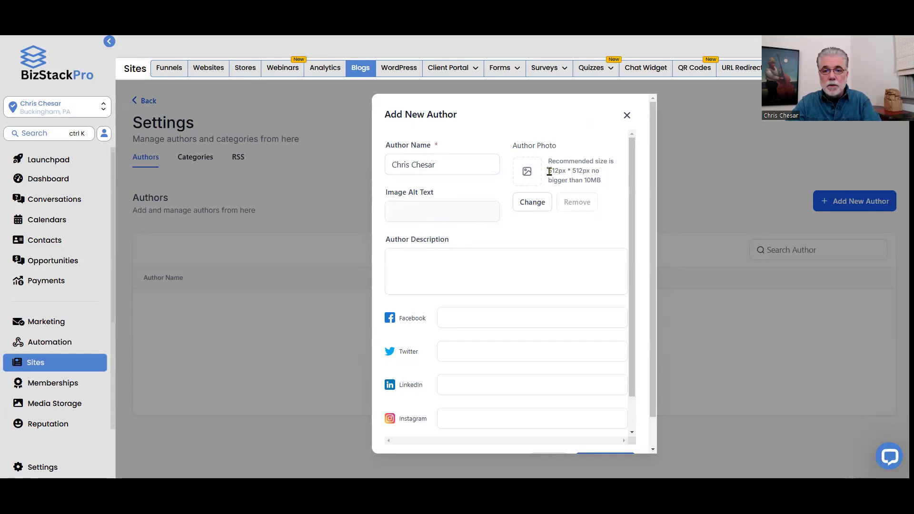
# - Check the recommended author photo size and the image sizes noted in the "How To Create a Blog" Google Docs document
pyautogui.moveTo(549, 172); pyautogui.dragTo(588, 173)
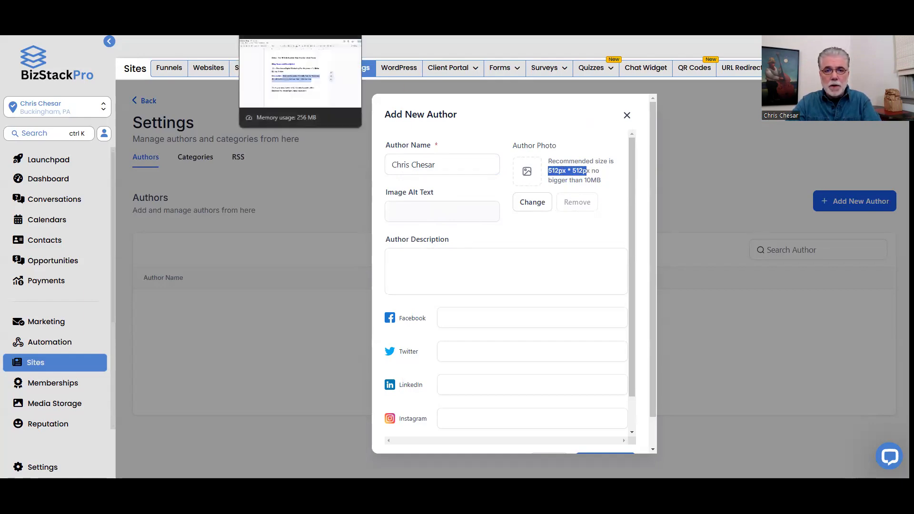
pyautogui.click(281, 30)
pyautogui.scroll(10, 407, 291)
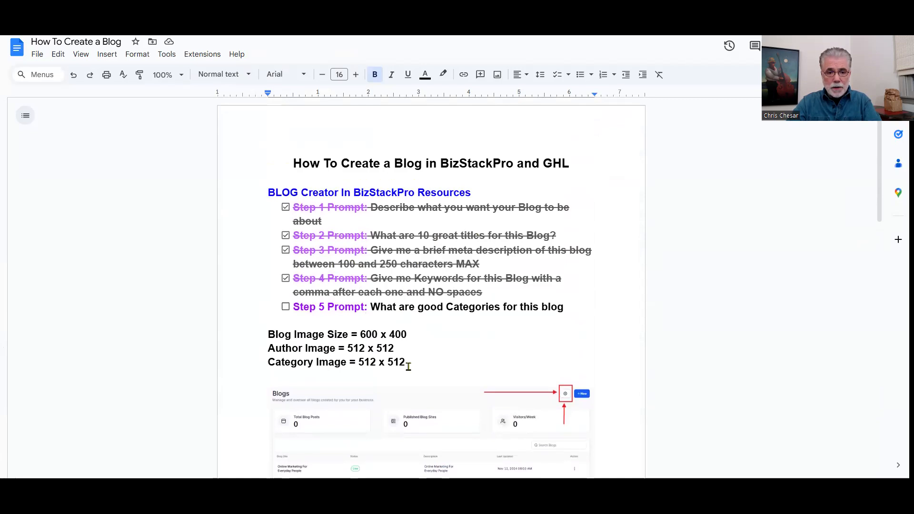
pyautogui.moveTo(408, 363); pyautogui.dragTo(264, 336)
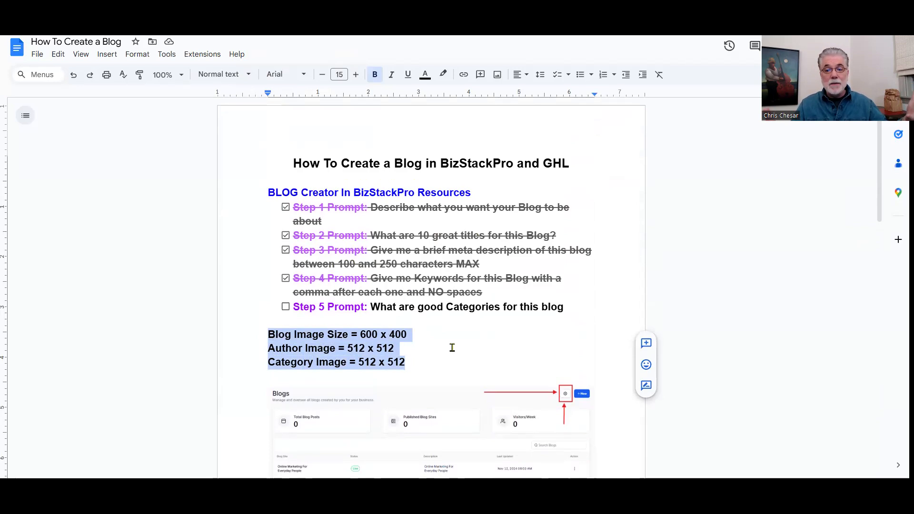
pyautogui.click(291, 361)
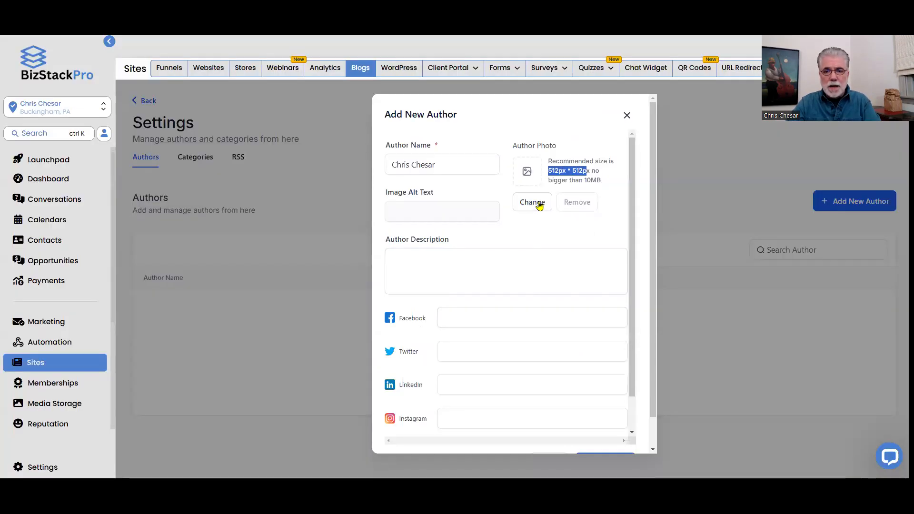
# - Back in BizStackPro, add the author's portrait photo and fill in its alt text with the author's name and role
pyautogui.click(532, 202)
pyautogui.click(840, 257)
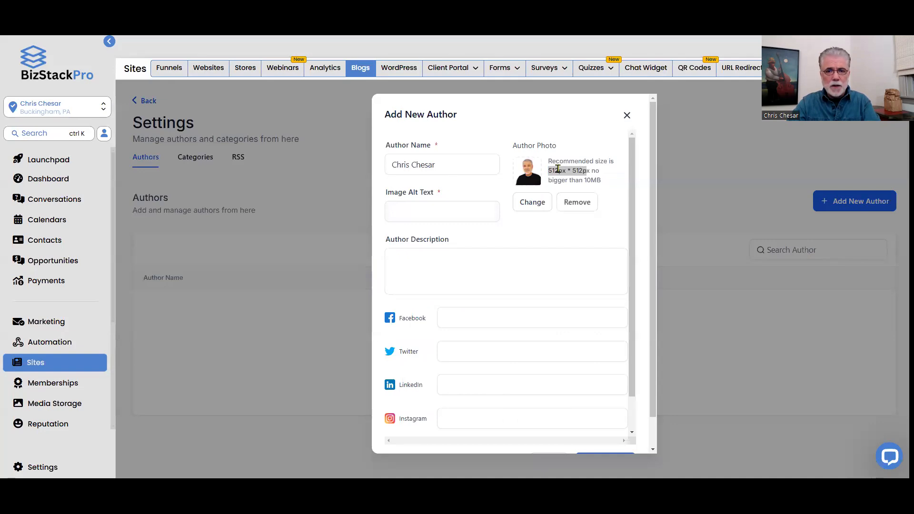
pyautogui.click(606, 174)
pyautogui.click(410, 211)
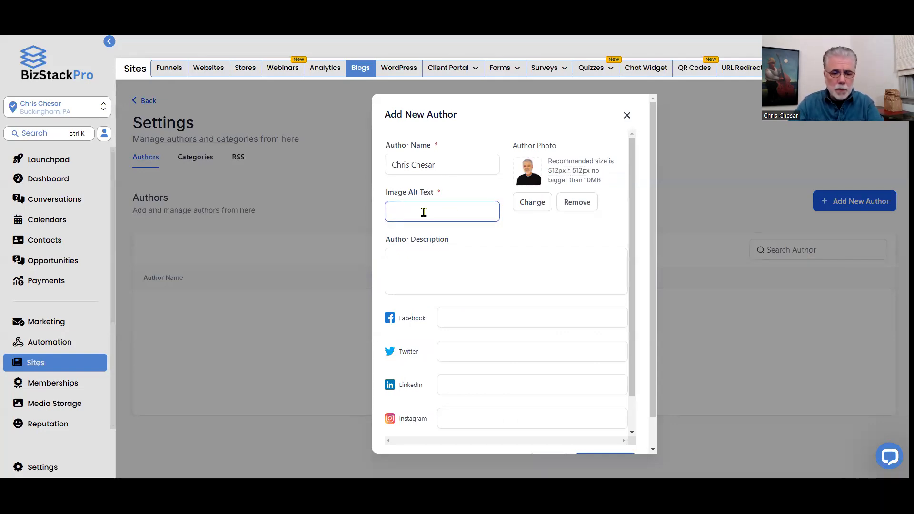
pyautogui.hotkey('ctrl', 'v')
# - Describe the author as a freelance digital marketer since 2018, add the Facebook profile link, and create the author
pyautogui.click(457, 265)
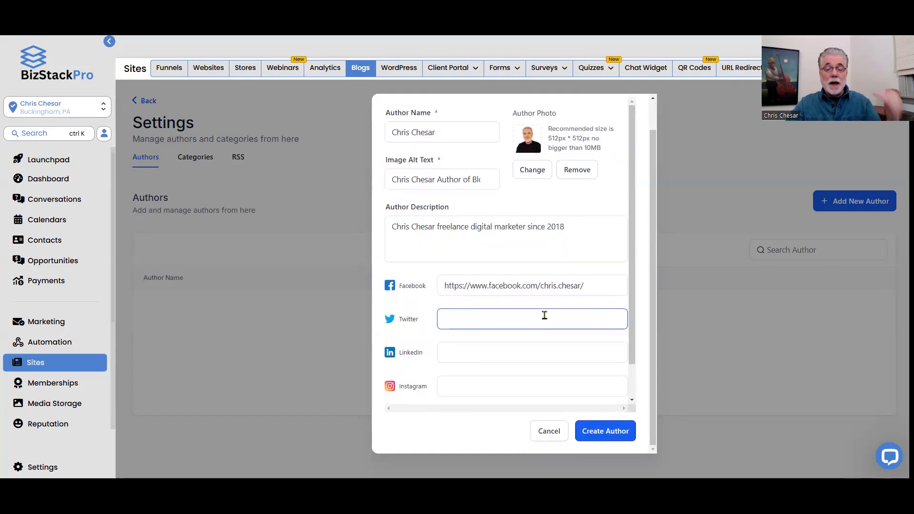
pyautogui.click(502, 357)
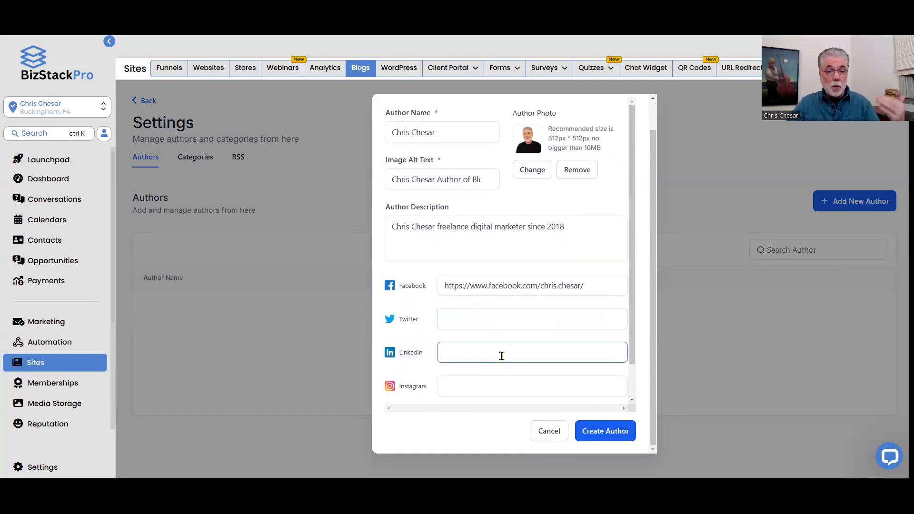
pyautogui.scroll(-1, 502, 356)
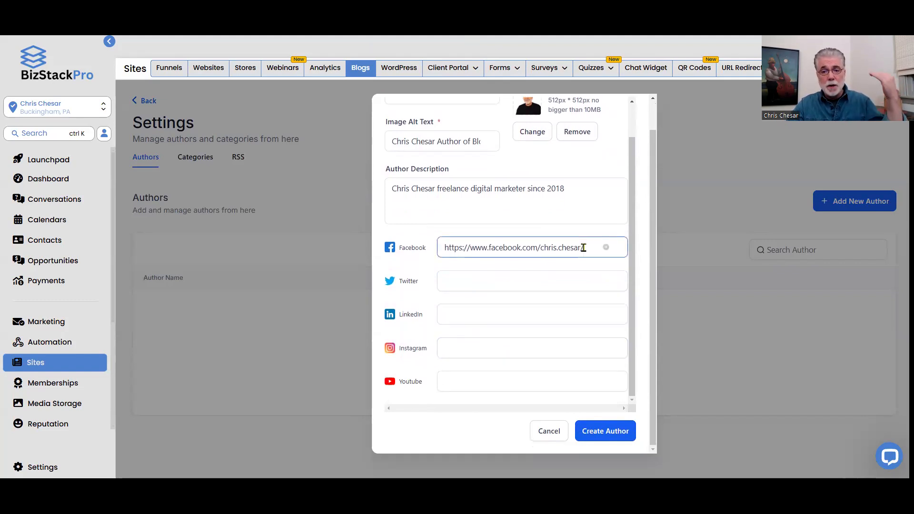
pyautogui.click(537, 280)
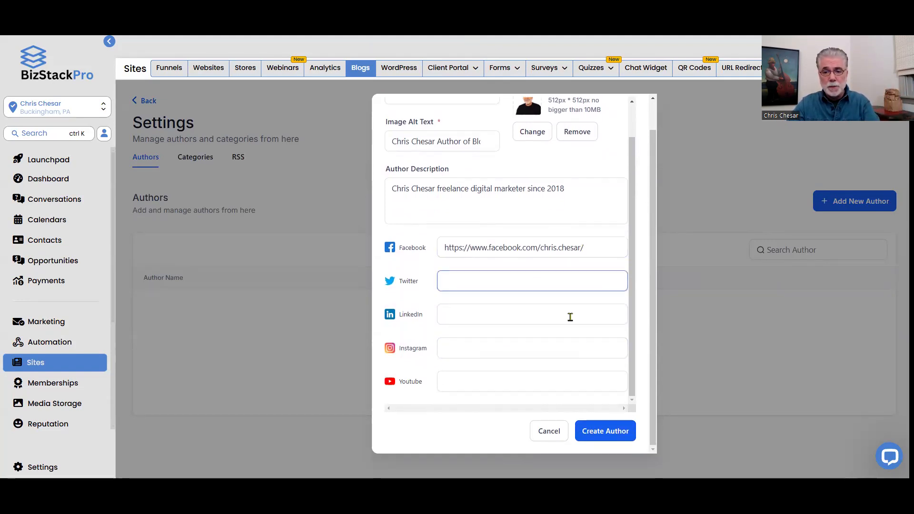
pyautogui.click(605, 431)
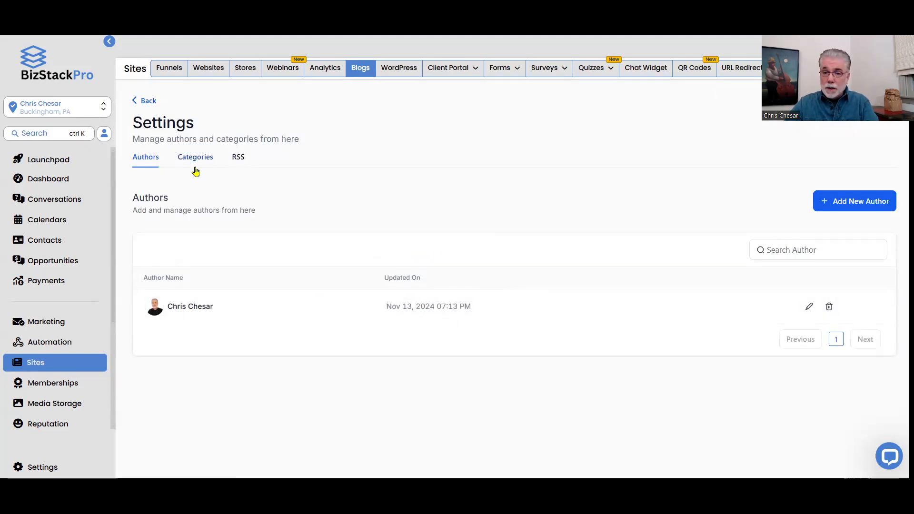
# - Go to the blog categories settings and start a new category
pyautogui.click(200, 162)
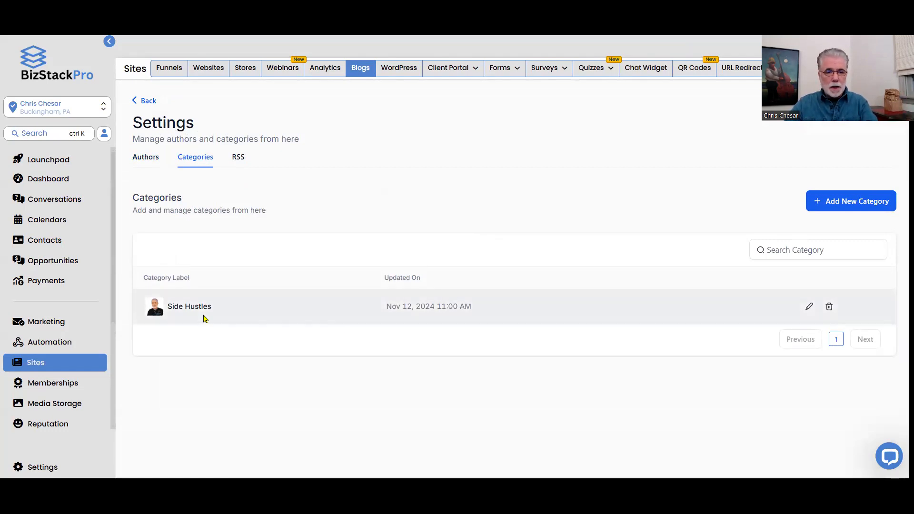
pyautogui.click(257, 324)
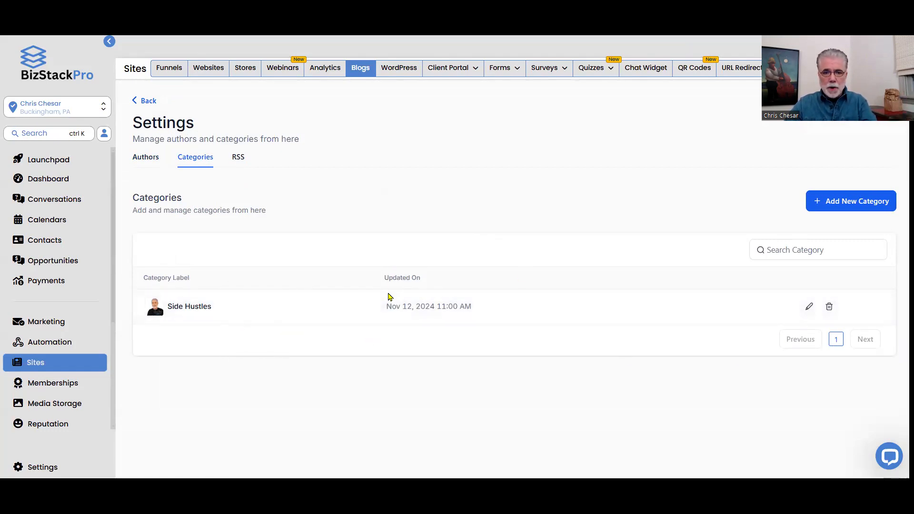
pyautogui.click(834, 206)
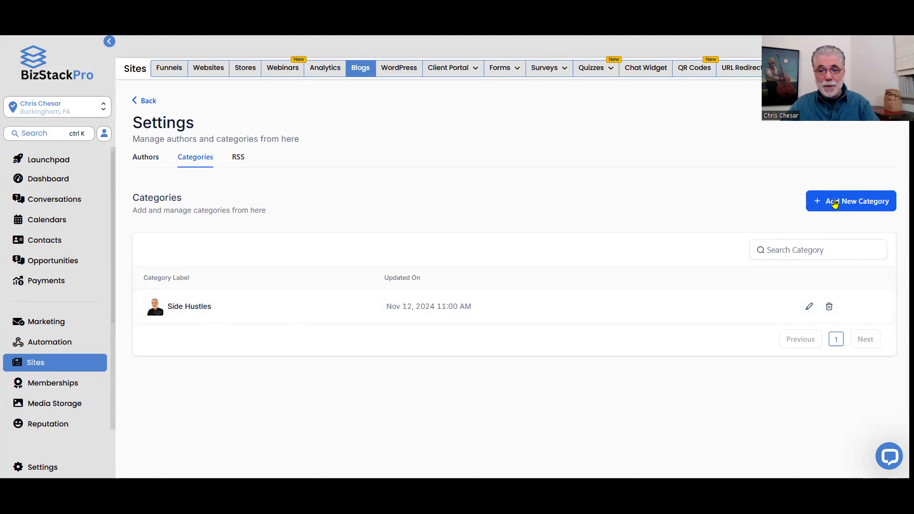
pyautogui.click(834, 203)
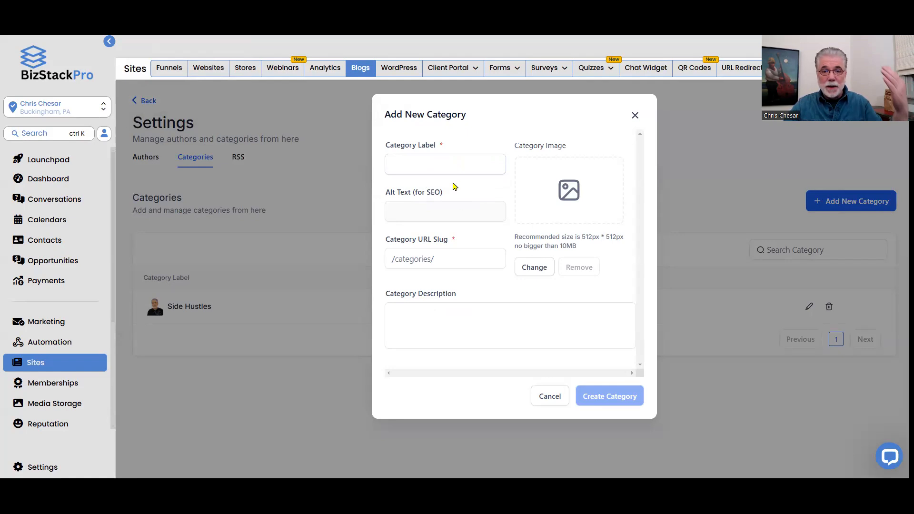
pyautogui.click(430, 166)
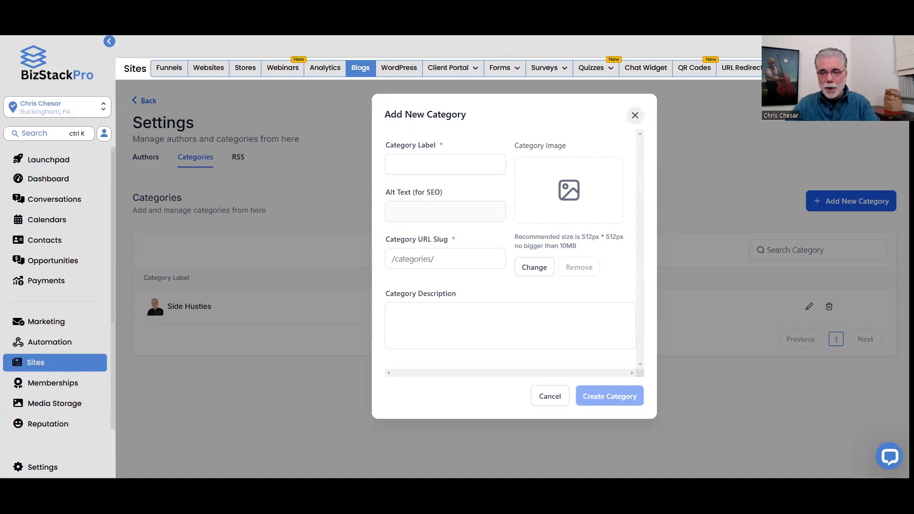
# - Switch to Blog Post GPT in ChatGPT and copy "Make Money Online" from the suggested categories
pyautogui.hotkey('ctrl', 'Tab')
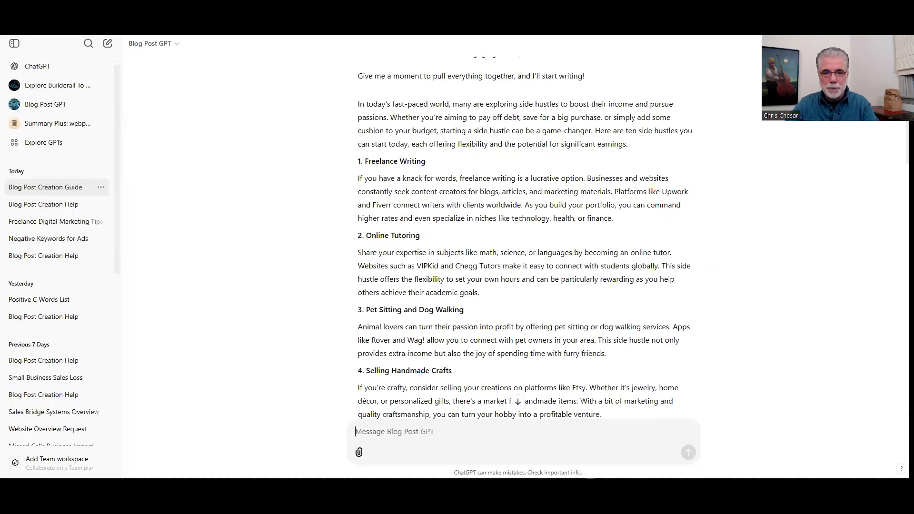
pyautogui.scroll(-10, 590, 300)
pyautogui.scroll(-15, 589, 295)
pyautogui.scroll(-10, 588, 291)
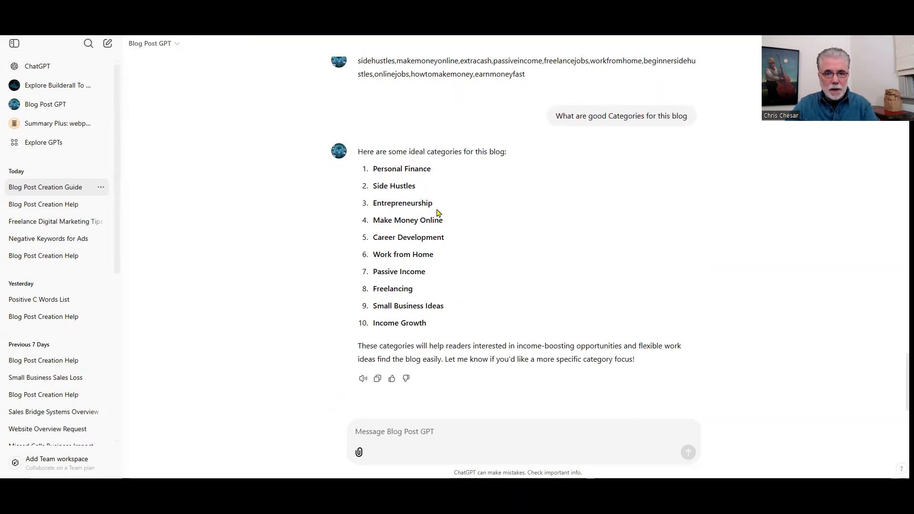
pyautogui.moveTo(445, 222); pyautogui.dragTo(373, 221)
pyautogui.rightClick(419, 217)
pyautogui.click(453, 236)
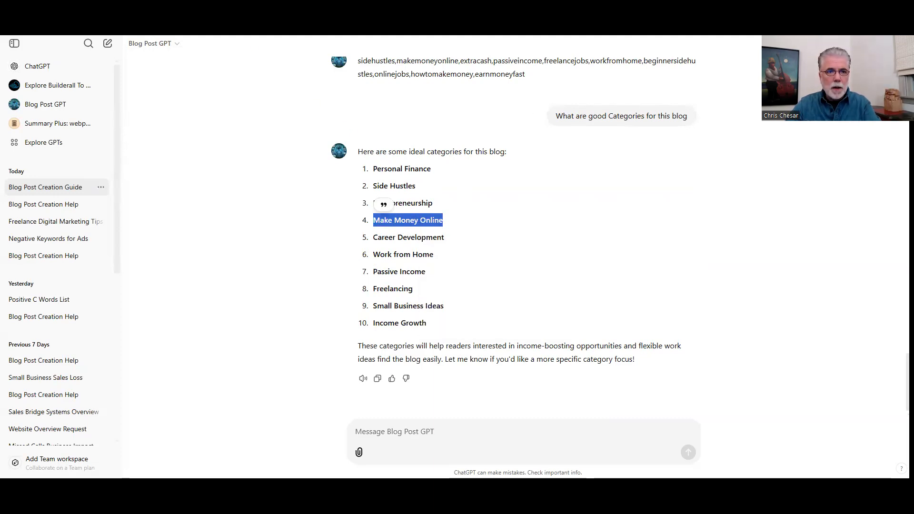
# - Return to BizStackPro and enter "Make Money Online" as the new category's label and description
pyautogui.hotkey('alt', 'Tab')
pyautogui.click(402, 162)
pyautogui.hotkey('ctrl', 'v')
pyautogui.click(428, 311)
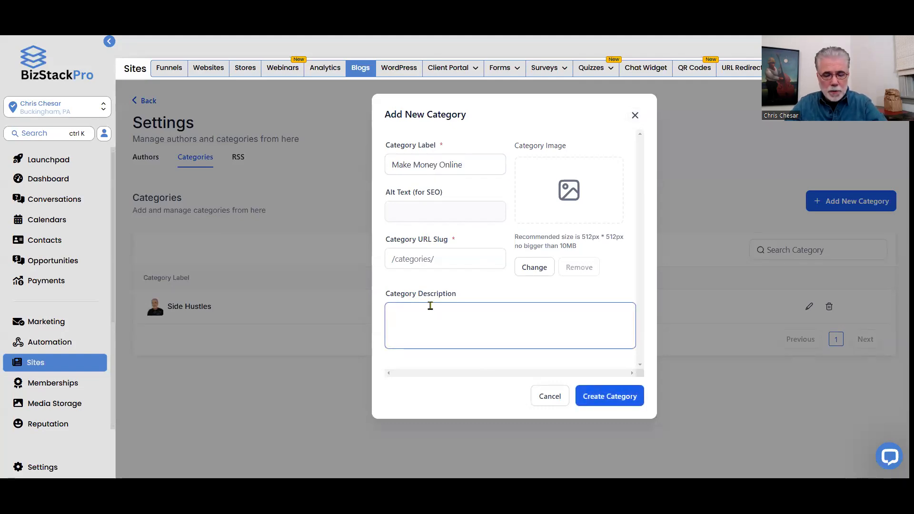
pyautogui.hotkey('ctrl', 'v')
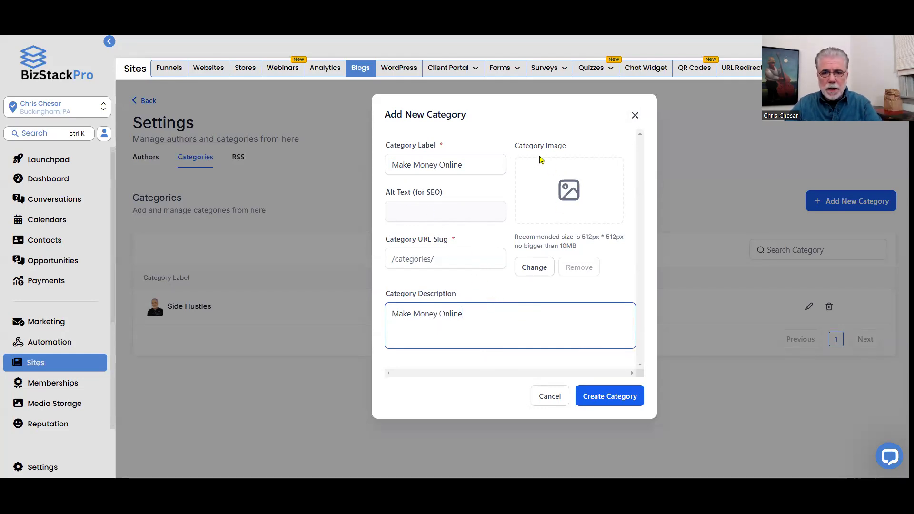
pyautogui.press('ctrl')
pyautogui.press('ctrl')
pyautogui.press('ctrl')
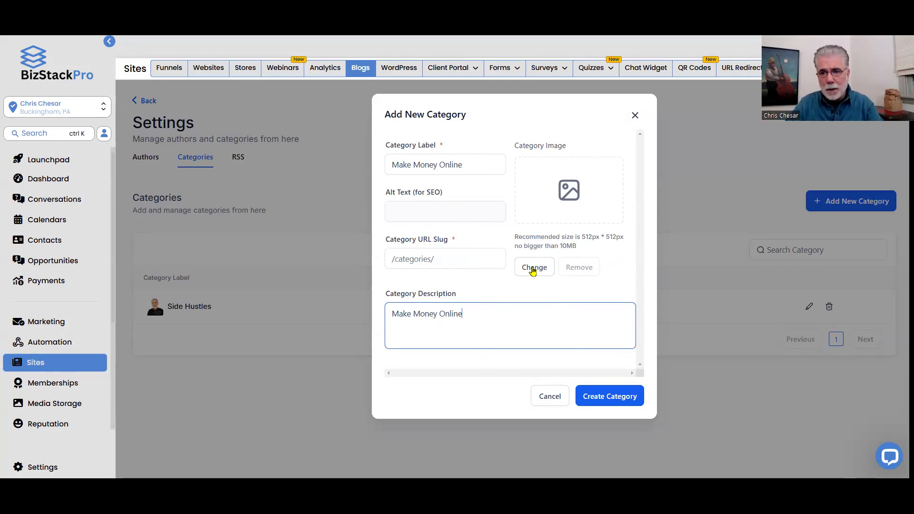
# - Set the author's signed portrait from the media library as the category image and enter the author's name plus "Author" as alt text
pyautogui.click(533, 270)
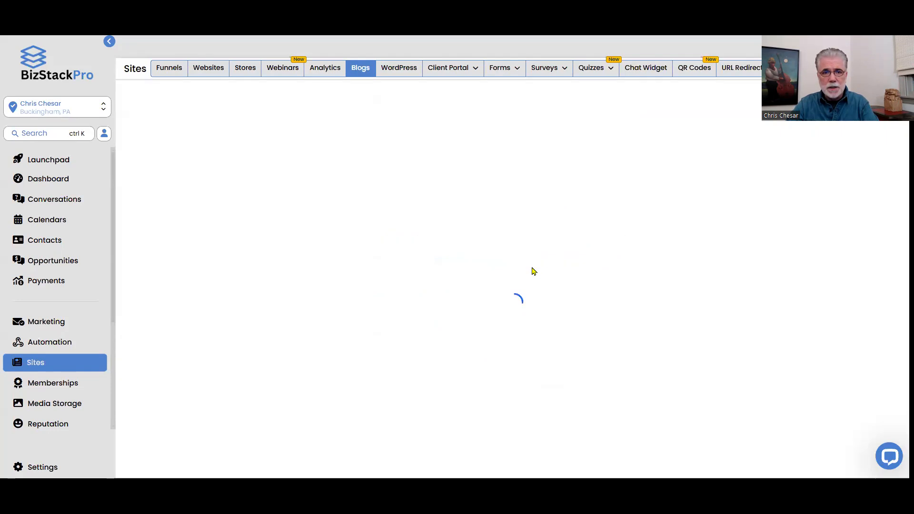
pyautogui.click(691, 224)
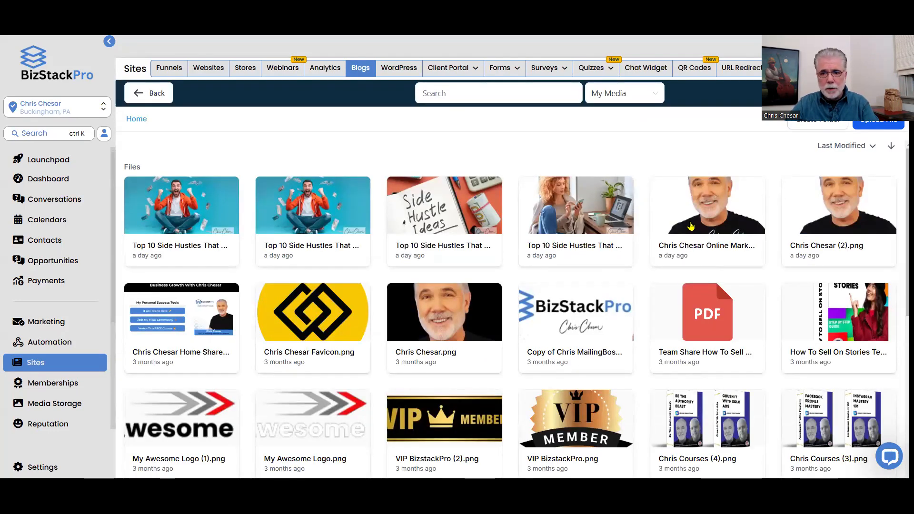
pyautogui.click(691, 226)
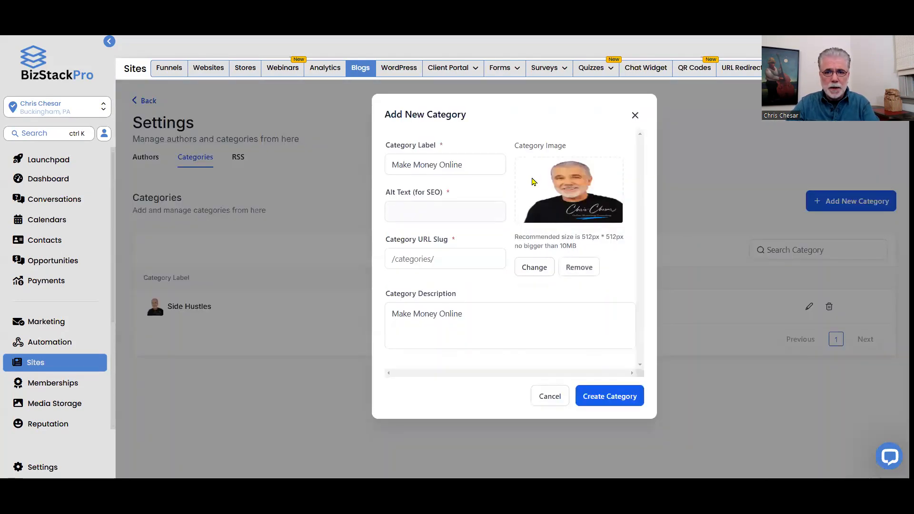
pyautogui.click(439, 208)
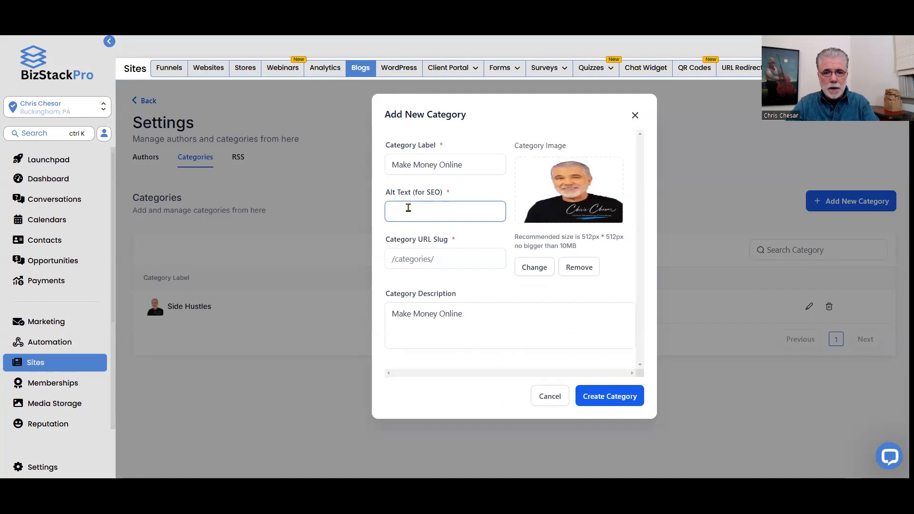
pyautogui.write('Chris Chesar Author')
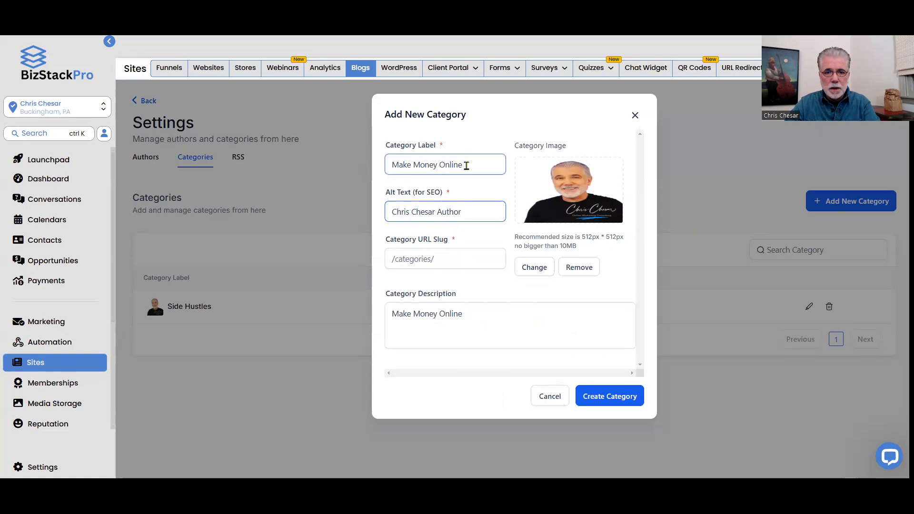
# - Copy the category label "Make Money Online" into the category URL slug
pyautogui.moveTo(465, 164); pyautogui.dragTo(393, 165)
pyautogui.rightClick(419, 163)
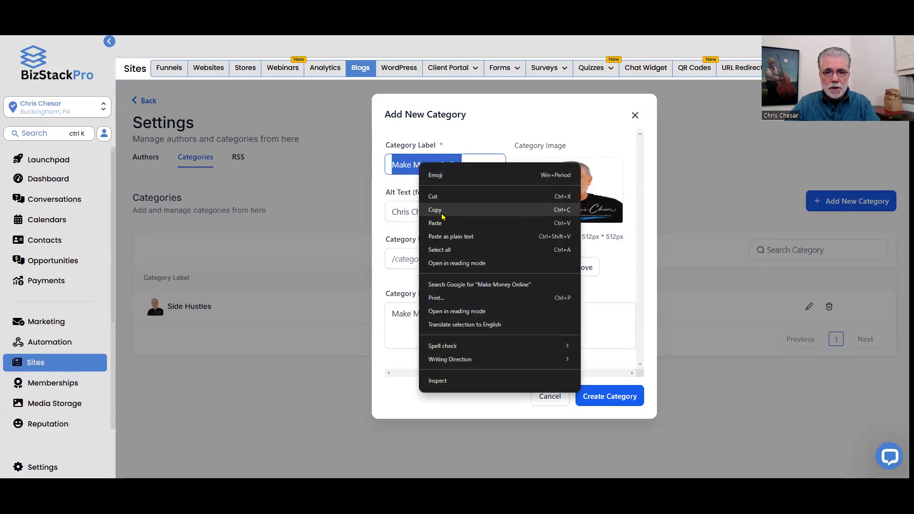
pyautogui.click(442, 212)
pyautogui.click(456, 262)
pyautogui.hotkey('ctrl', 'v')
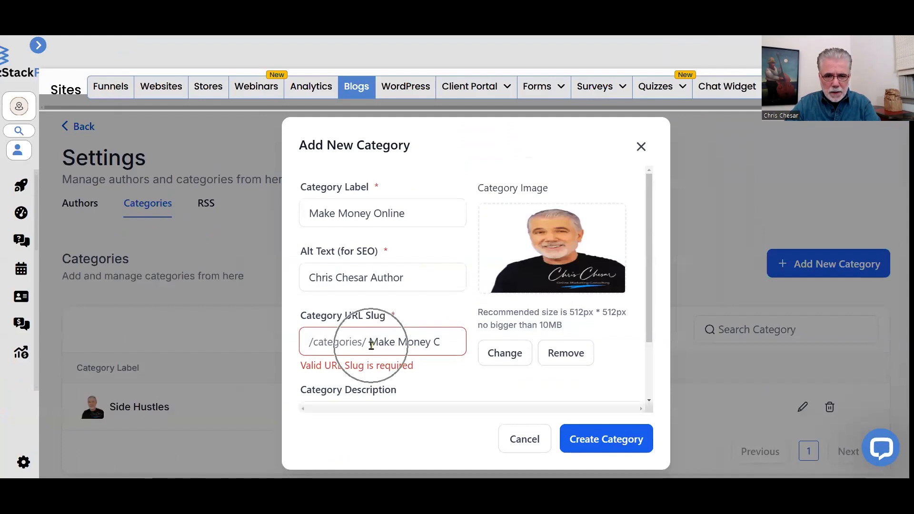
# - Replace the spaces in the URL slug with hyphens, as in Make-Money-Online, and create the category
pyautogui.click(371, 346)
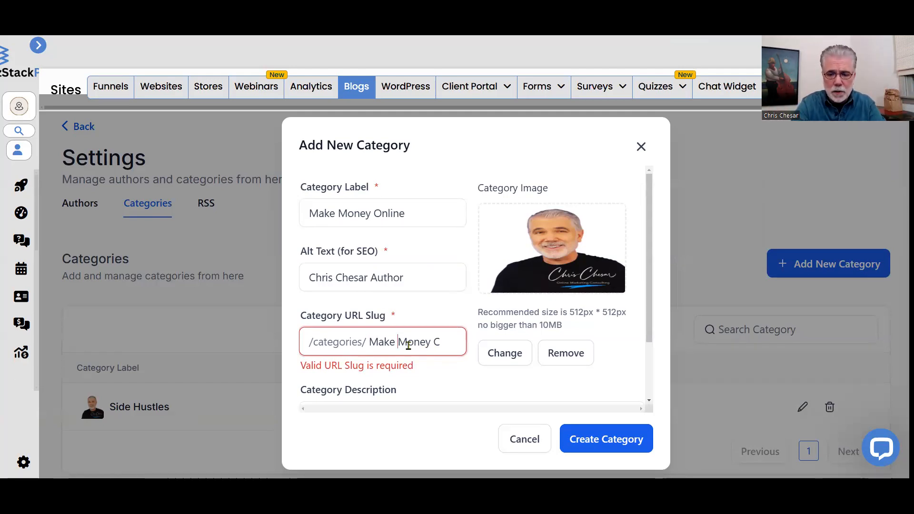
pyautogui.press('BackSpace')
pyautogui.write('-')
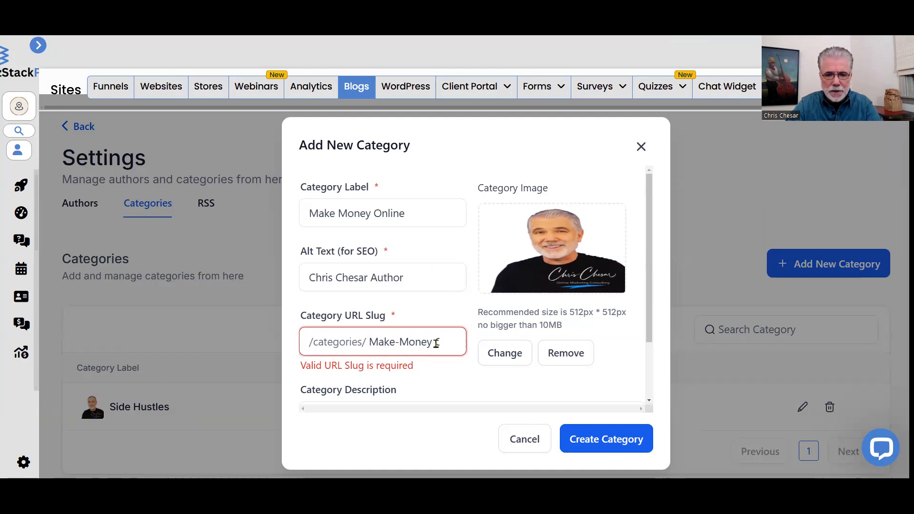
pyautogui.press('Right')
pyautogui.press('Right')
pyautogui.press('Left')
pyautogui.press('Left')
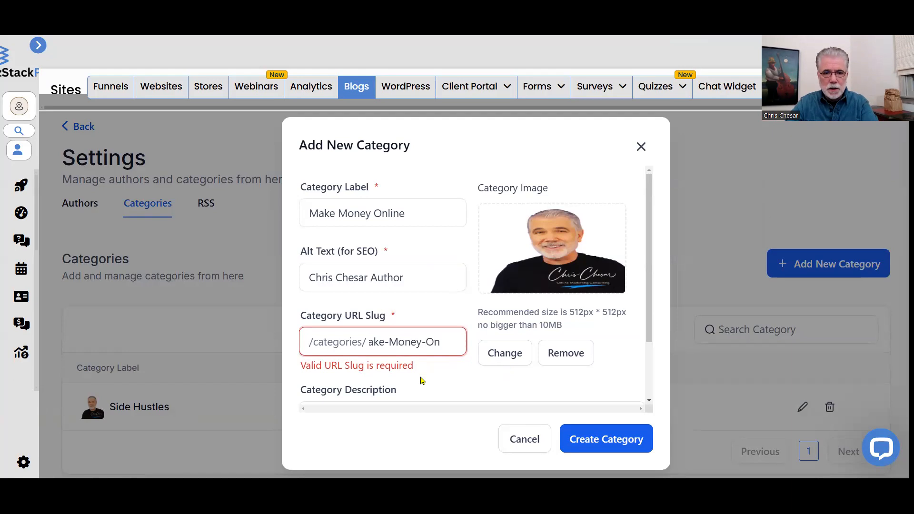
pyautogui.scroll(-1, 421, 380)
pyautogui.hotkey('ctrl', '-')
pyautogui.hotkey('ctrl', '-')
pyautogui.hotkey('ctrl', '-')
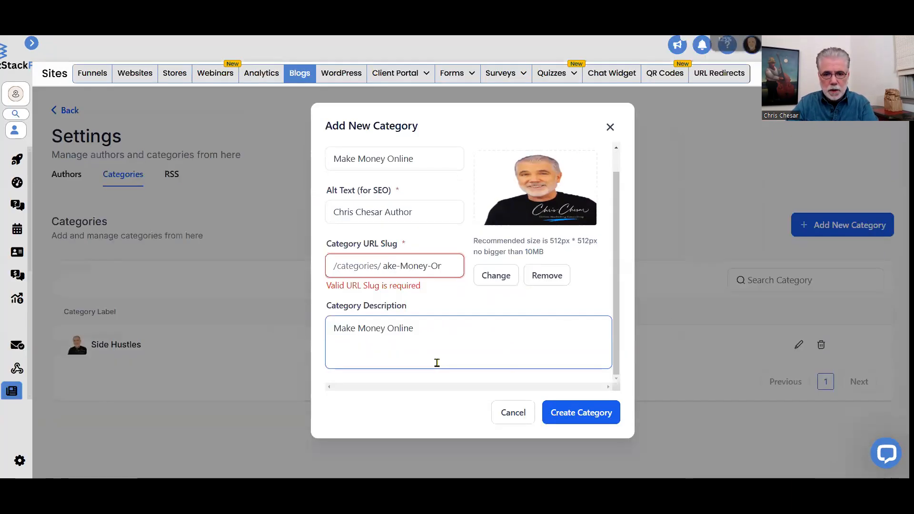
pyautogui.click(566, 390)
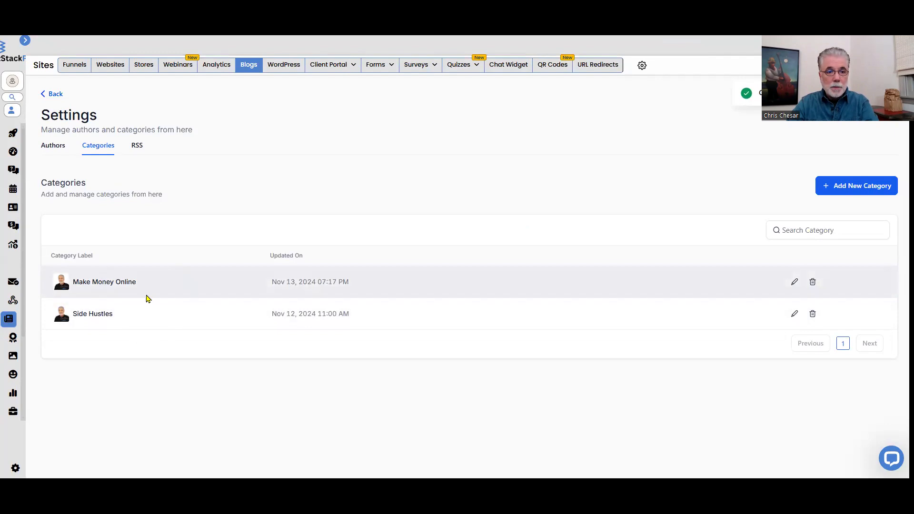
pyautogui.click(148, 299)
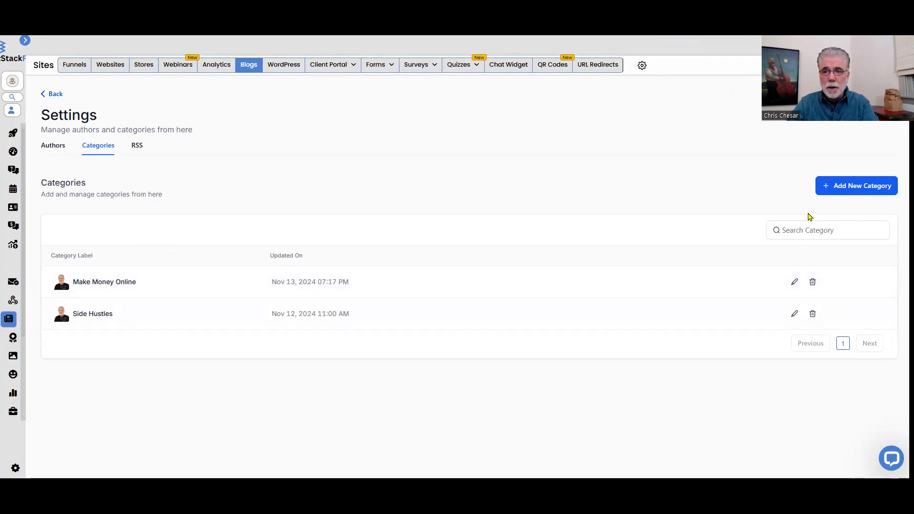
# - Start another new category and copy "Entrepreneurship" from the suggested categories in Blog Post GPT
pyautogui.click(852, 186)
pyautogui.hotkey('ctrl', 'Tab')
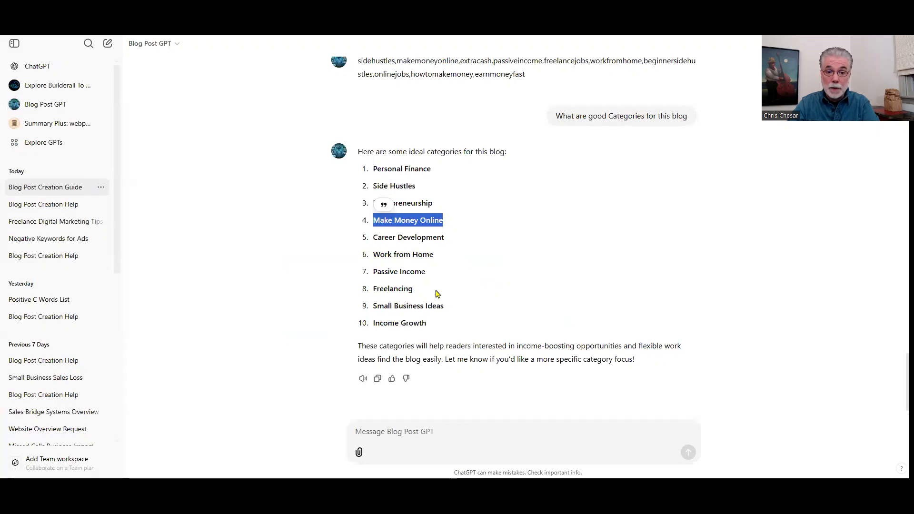
pyautogui.click(438, 207)
pyautogui.moveTo(439, 207); pyautogui.dragTo(377, 205)
pyautogui.rightClick(398, 203)
pyautogui.click(414, 212)
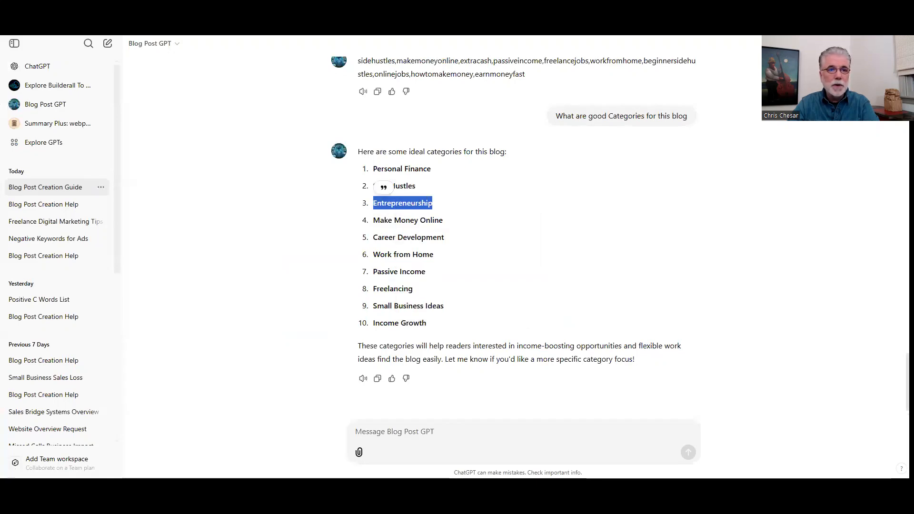
# - Return to BizStackPro and enter "Entrepreneurship" as the new category's label, URL slug and description
pyautogui.hotkey('ctrl', 'Tab')
pyautogui.click(368, 152)
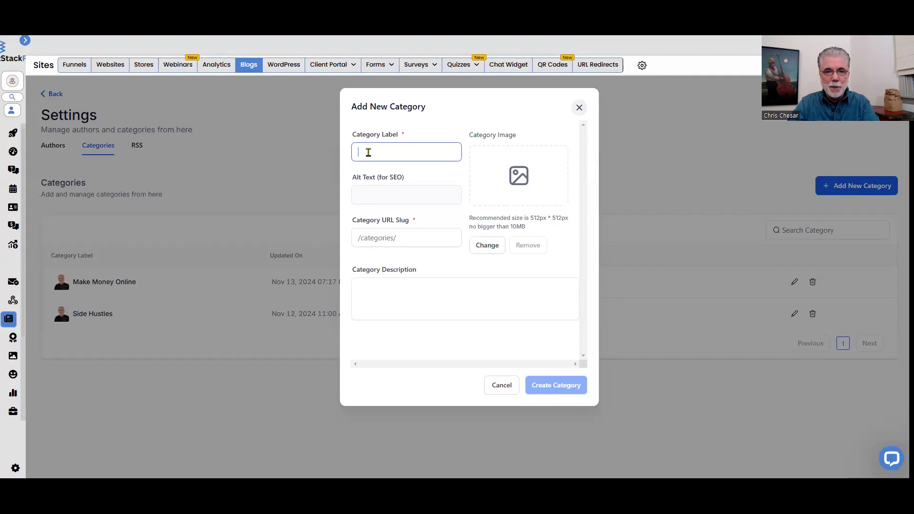
pyautogui.hotkey('ctrl', 'v')
pyautogui.click(422, 238)
pyautogui.hotkey('ctrl', 'v')
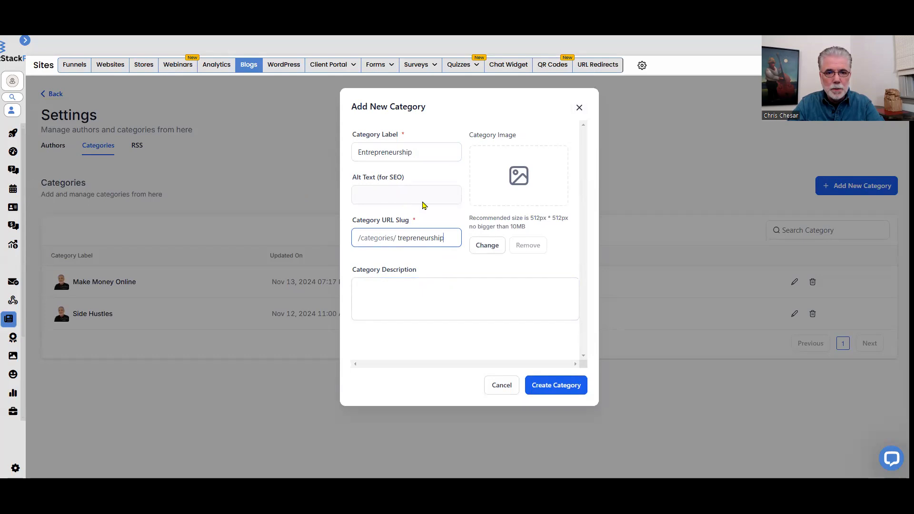
pyautogui.click(446, 271)
pyautogui.click(389, 290)
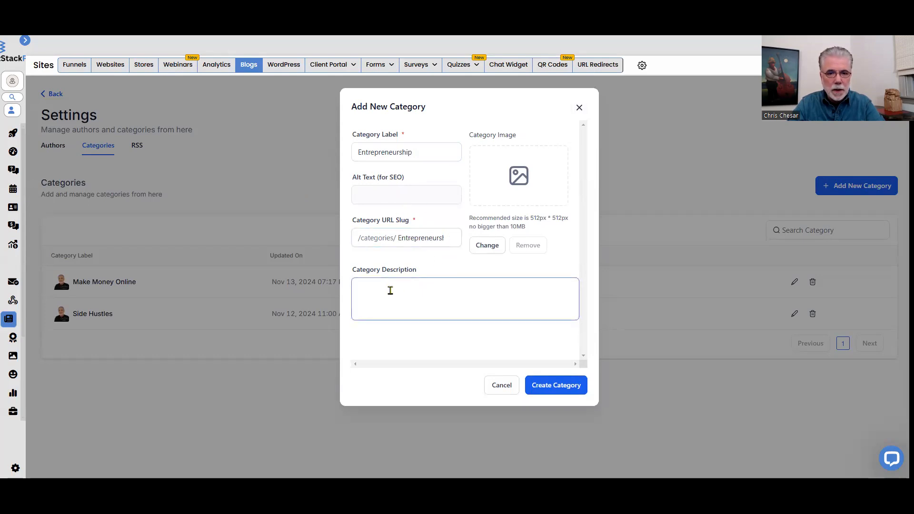
pyautogui.hotkey('ctrl', 'v')
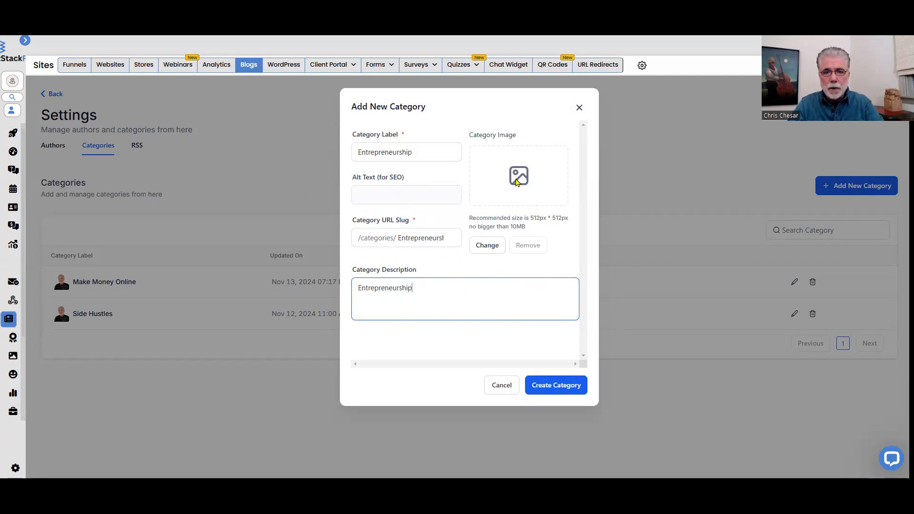
# - Add the signed author portrait with the author's name plus "Author" as alt text, and create the Entrepreneurship category
pyautogui.click(487, 245)
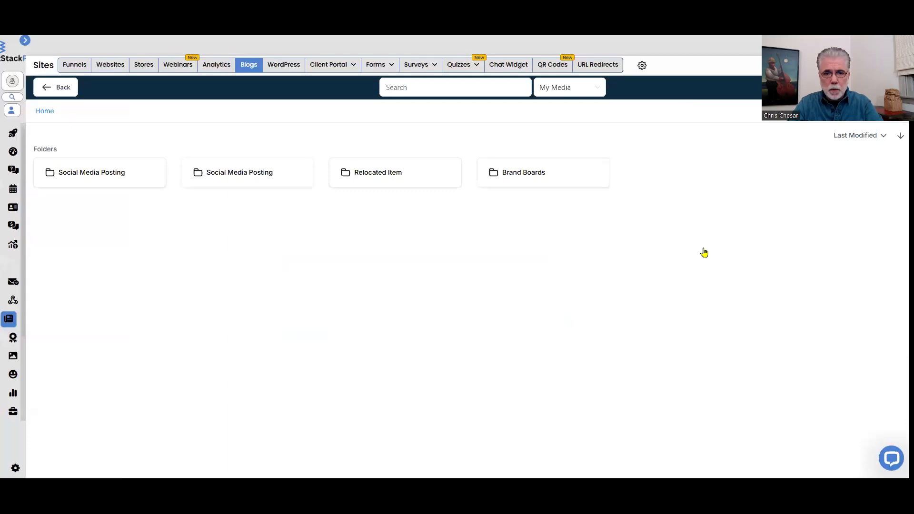
pyautogui.click(623, 251)
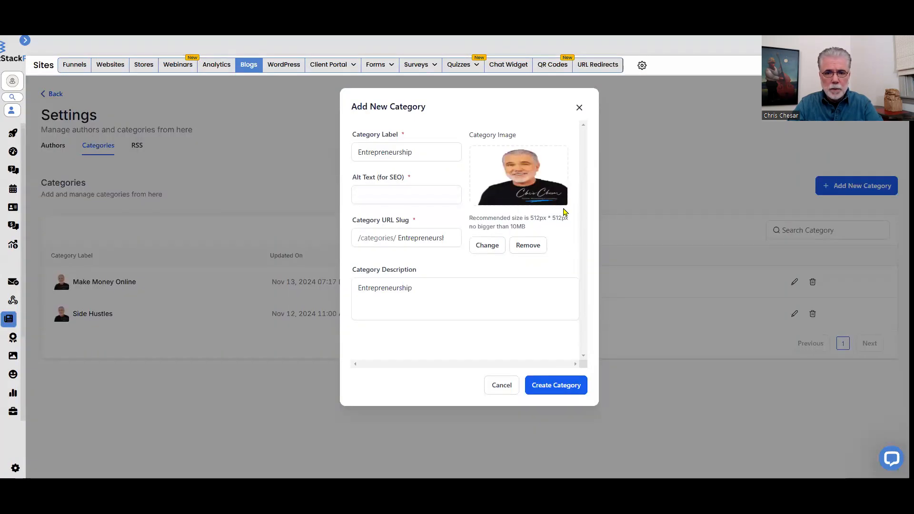
pyautogui.click(375, 197)
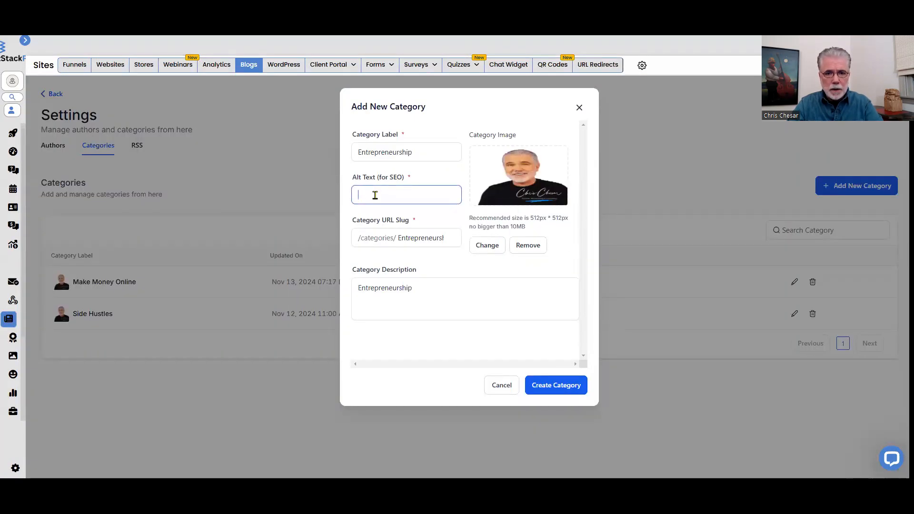
pyautogui.write('Chris')
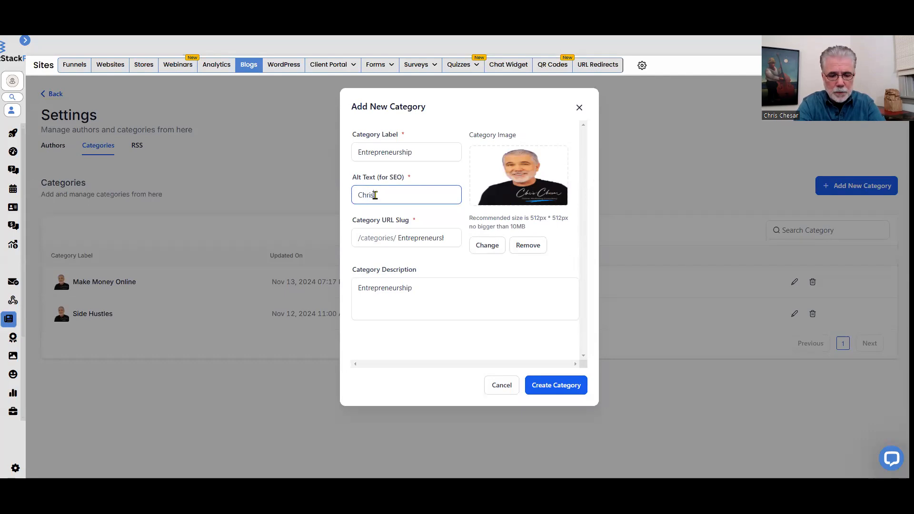
pyautogui.write(' Chesar Author')
pyautogui.click(560, 389)
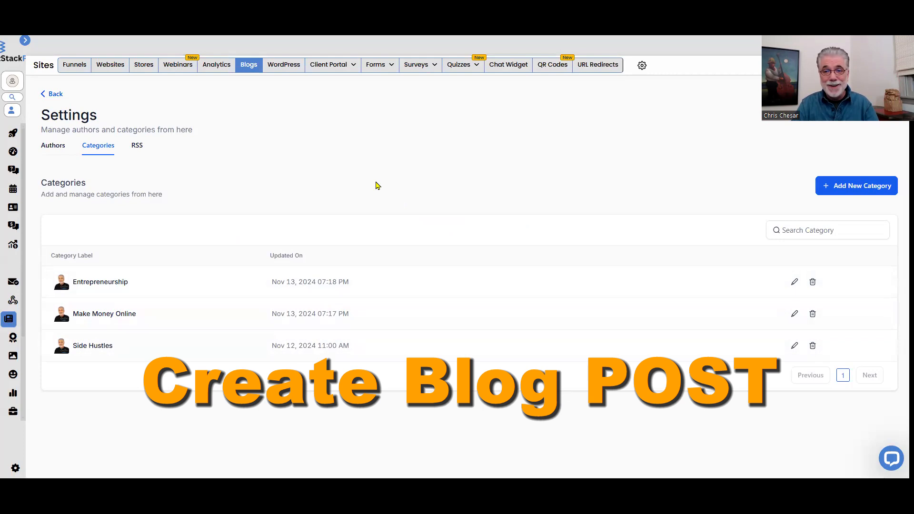
# - Open the Freelance Digital Marketing For Beginners To Make Money Online blog site and start a new blog post
pyautogui.click(56, 97)
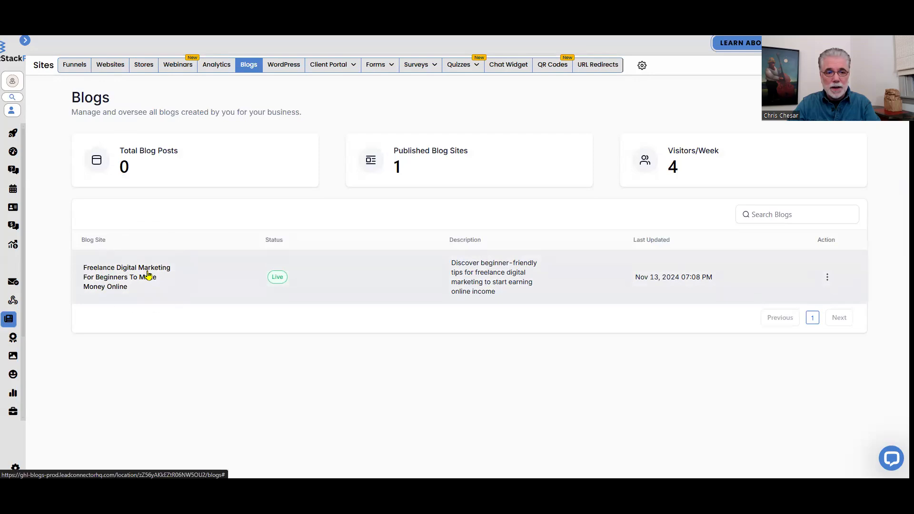
pyautogui.click(148, 272)
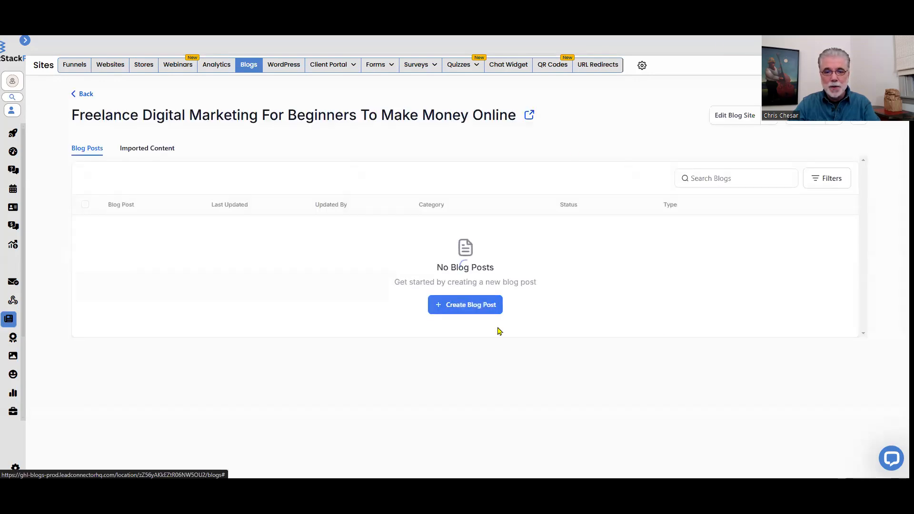
pyautogui.click(472, 306)
pyautogui.click(400, 158)
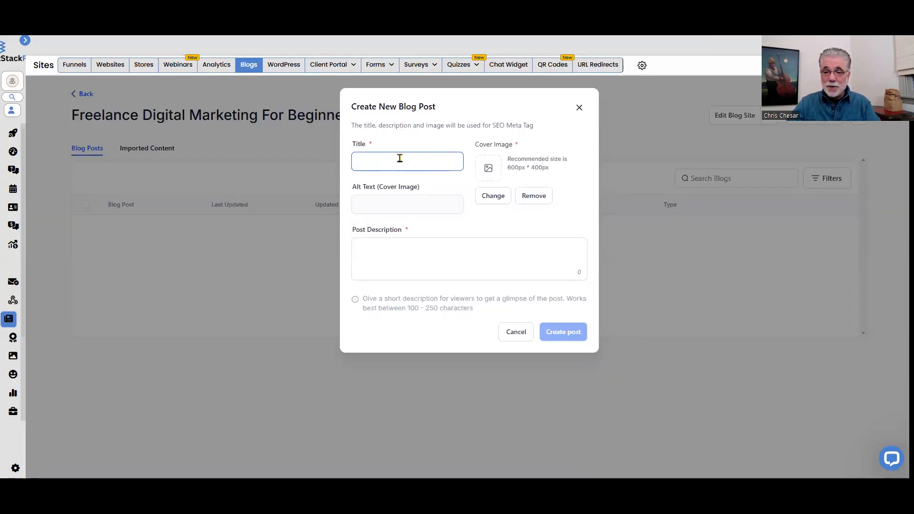
pyautogui.click(430, 261)
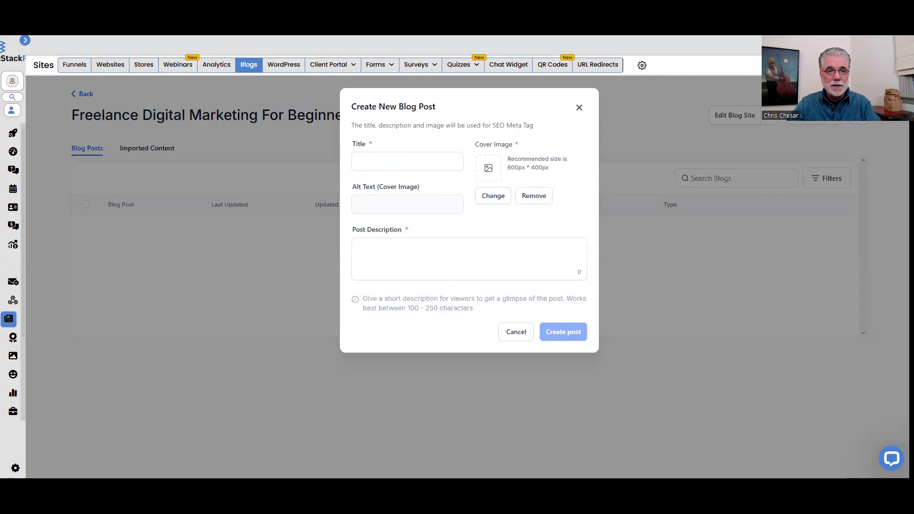
# - Copy the title "Top 10 Side Hustles You Can Start Today to Boost Your Income" from Blog Post GPT into the post's title
pyautogui.click(164, 9)
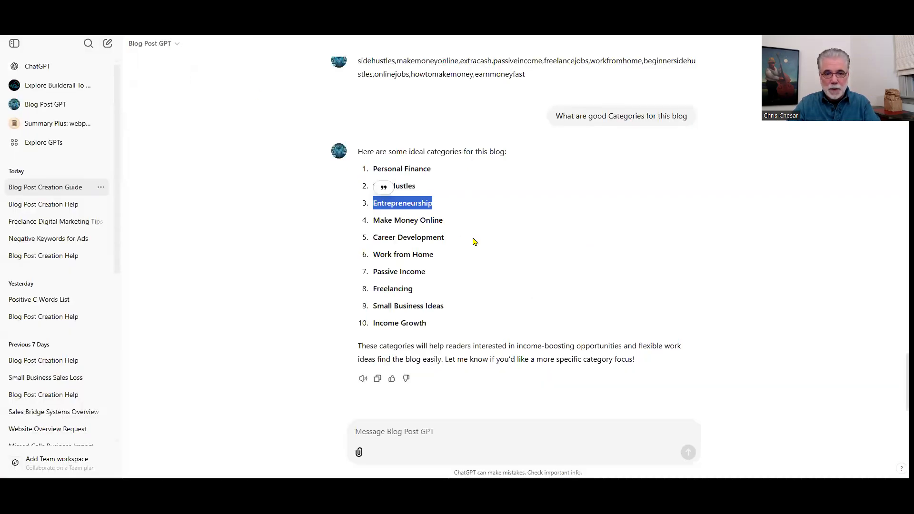
pyautogui.scroll(15, 473, 242)
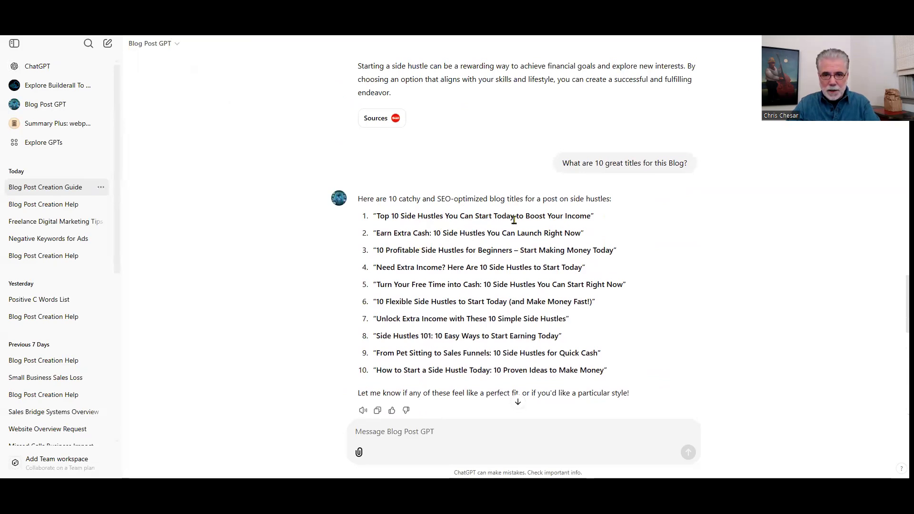
pyautogui.moveTo(591, 216); pyautogui.dragTo(375, 215)
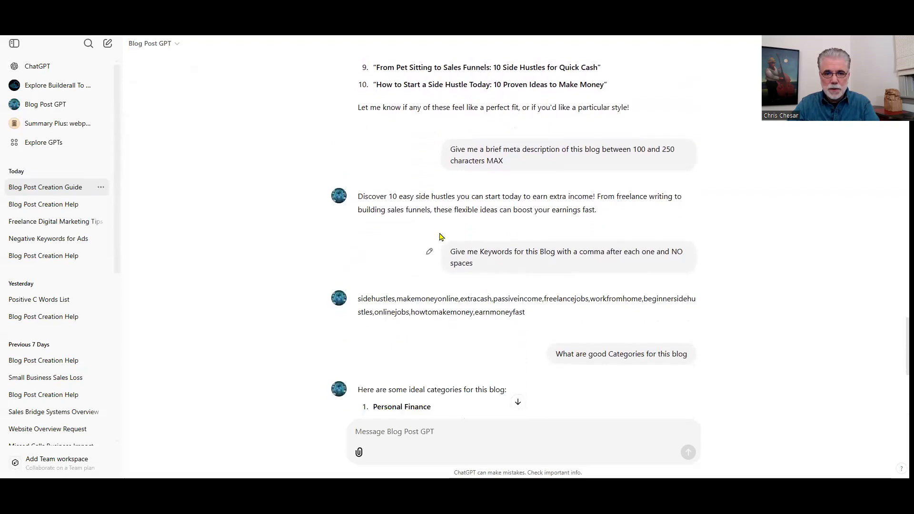
# - Copy the meta description about 10 easy side hustles from Blog Post GPT into the new post's description in BizStackPro
pyautogui.moveTo(597, 212); pyautogui.dragTo(358, 199)
pyautogui.hotkey('ctrl', 'c')
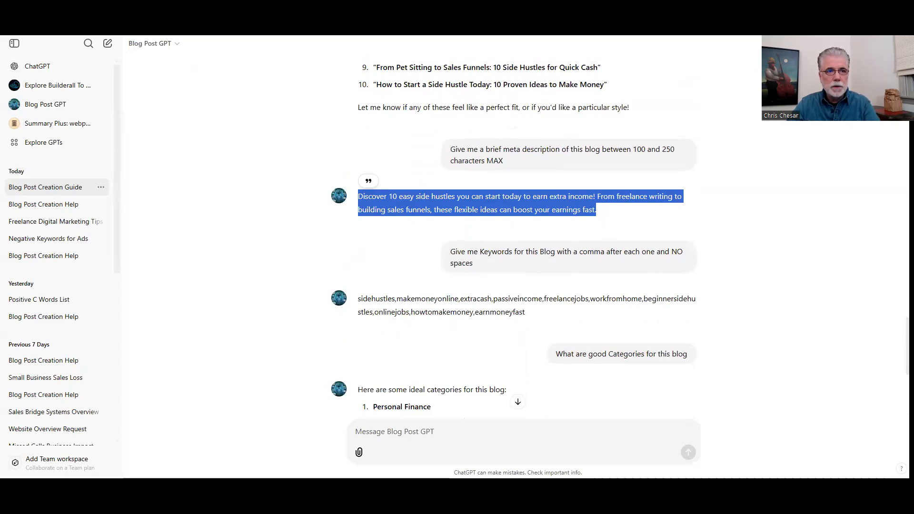
pyautogui.hotkey('alt', 'Tab')
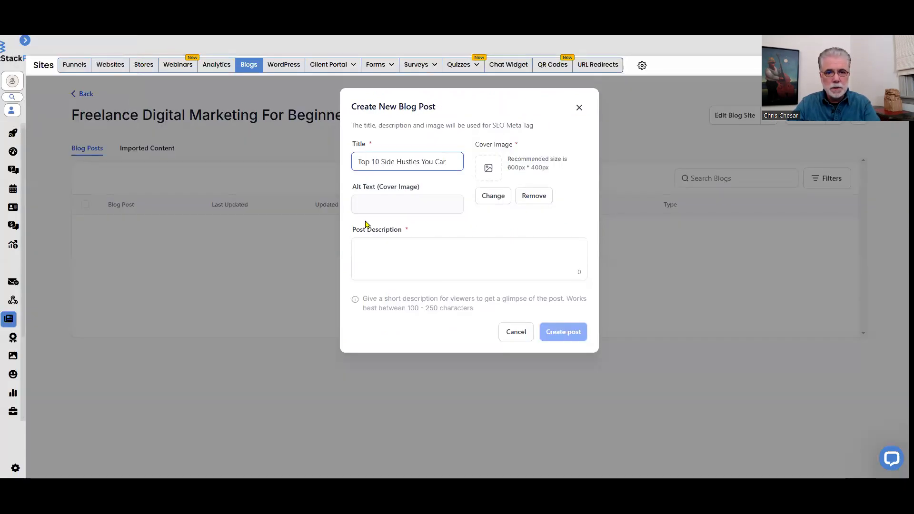
pyautogui.click(503, 259)
pyautogui.hotkey('ctrl', 'v')
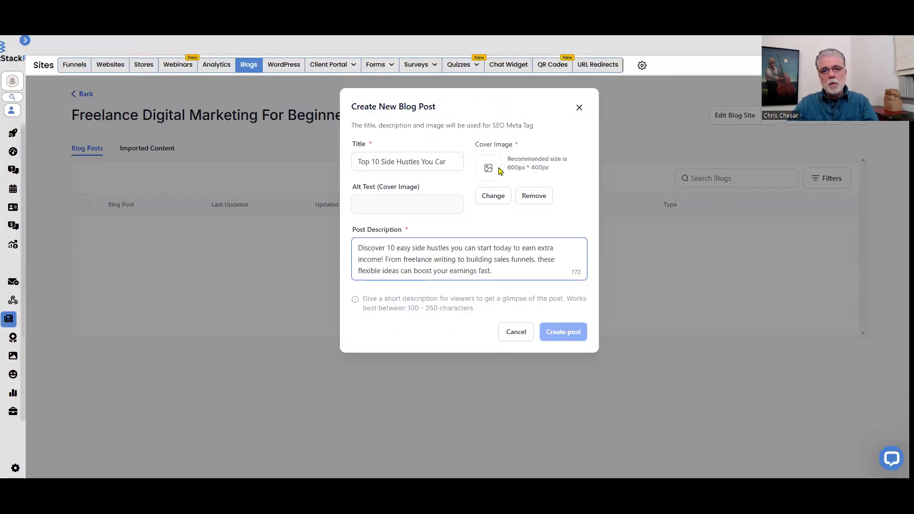
pyautogui.hotkey('ctrl', '+')
pyautogui.hotkey('ctrl', '+')
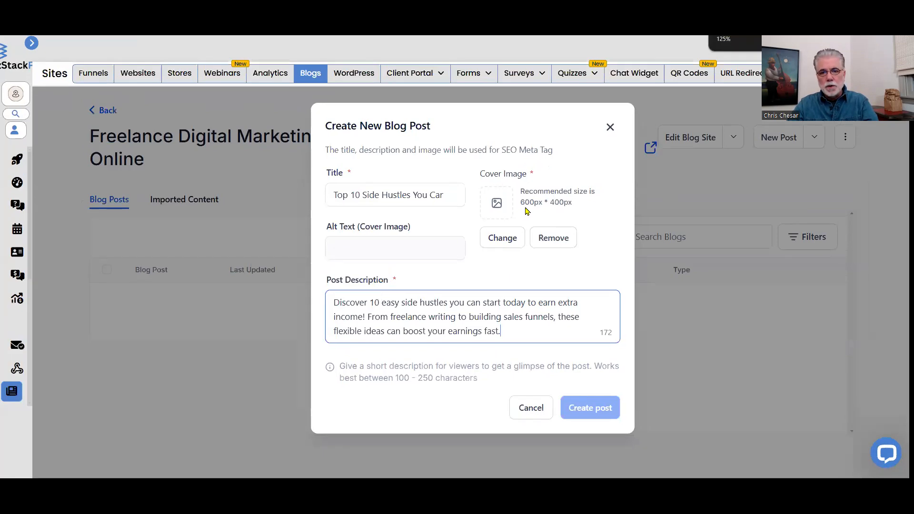
# - Create the post with the "Side Hustle Ideas" notebook picture as cover image and the post's title as its alt text
pyautogui.click(504, 238)
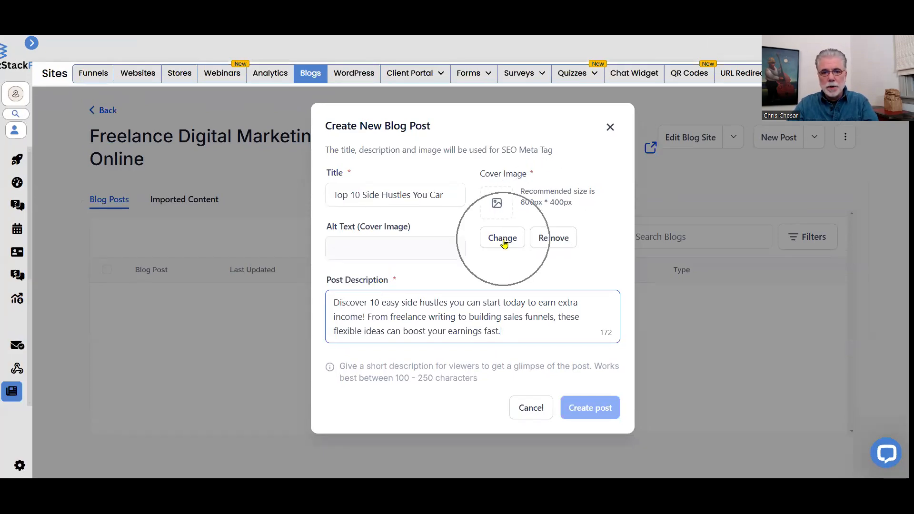
pyautogui.click(388, 242)
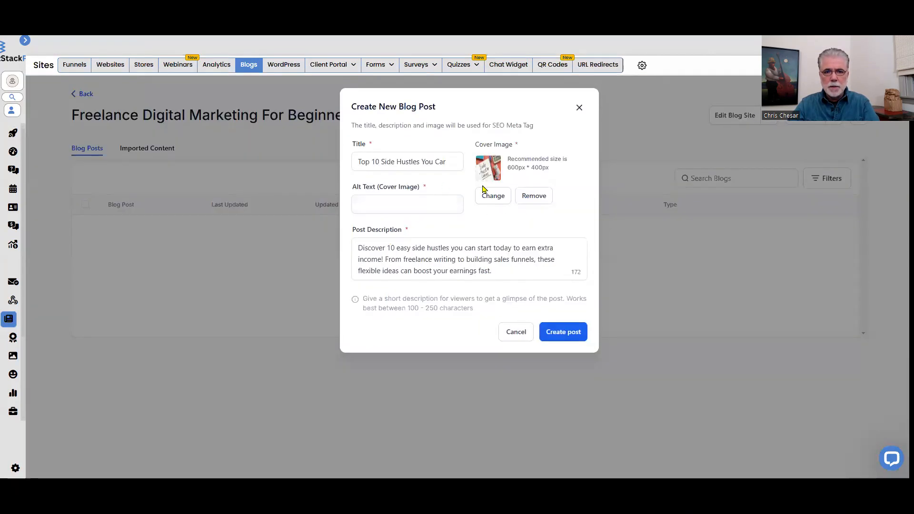
pyautogui.click(377, 203)
pyautogui.press('ctrl')
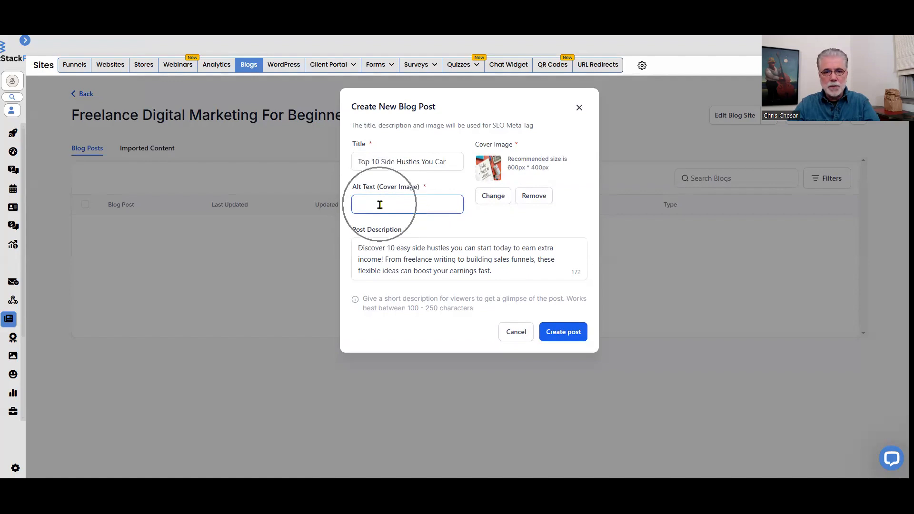
pyautogui.press('ctrl')
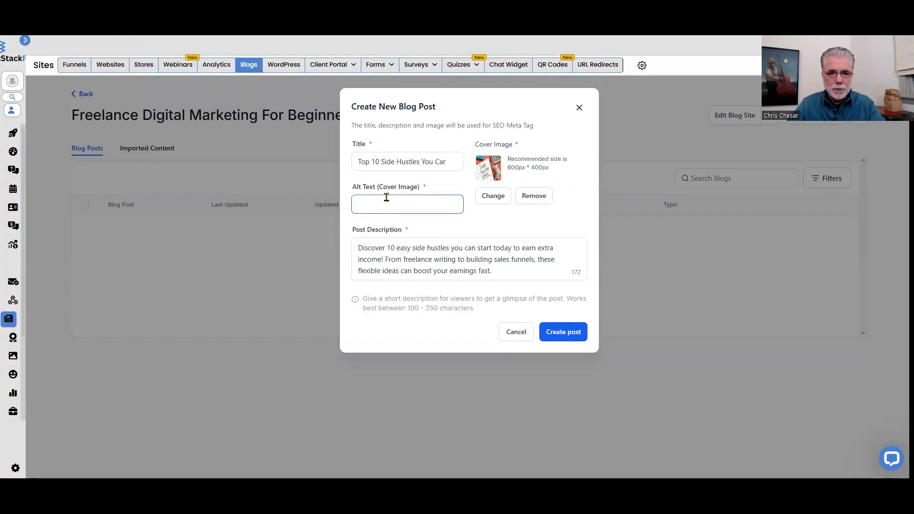
pyautogui.write('Top 10 Side Hustles You Can Start on the Side to Boost Your Income')
pyautogui.click(447, 228)
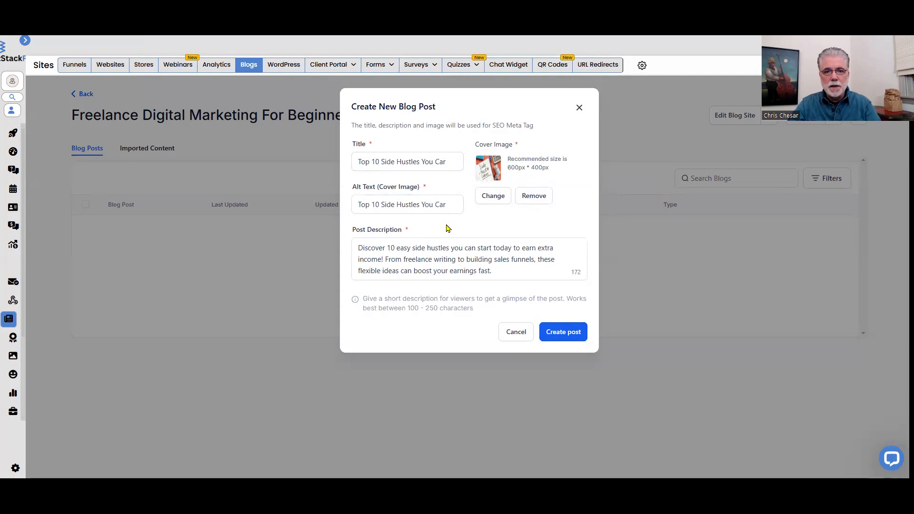
pyautogui.click(568, 335)
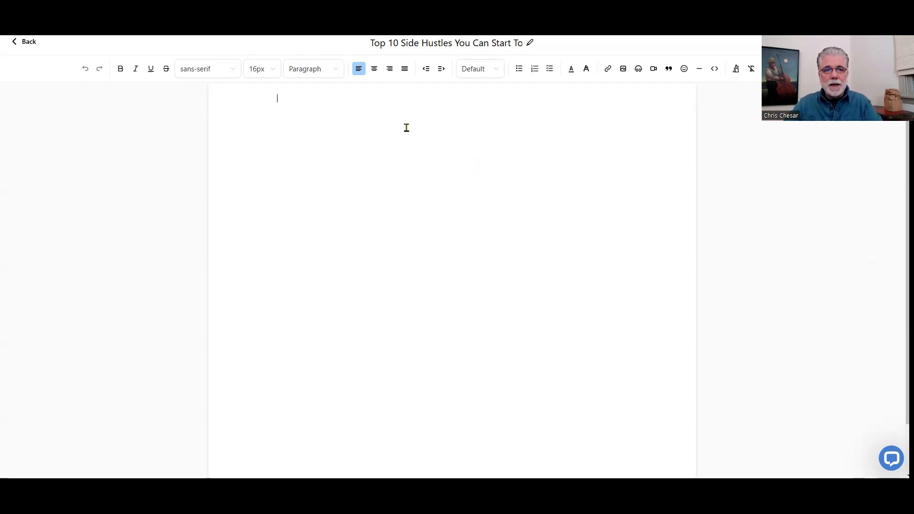
# - Copy the full side hustles article, from the introduction to the closing paragraph, from Blog Post GPT into the post body in BizStackPro
pyautogui.click(287, 101)
pyautogui.click(302, 104)
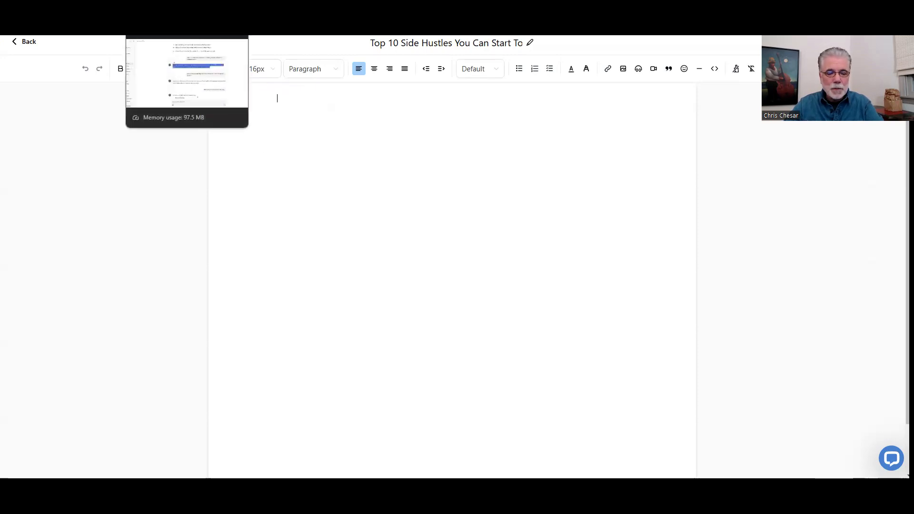
pyautogui.click(164, 35)
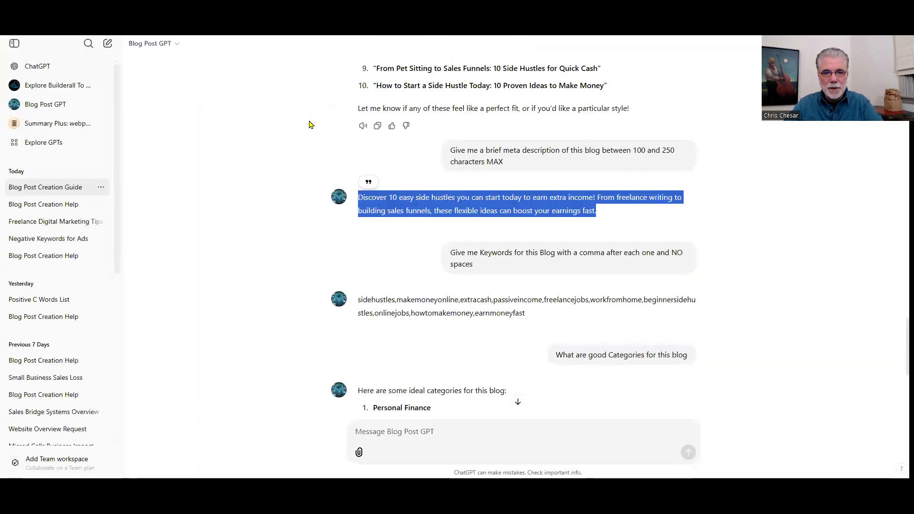
pyautogui.scroll(15, 310, 124)
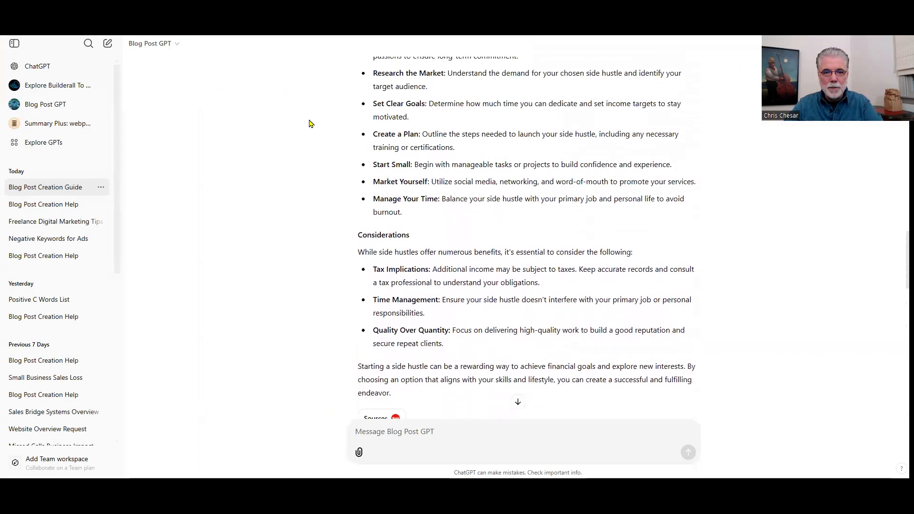
pyautogui.scroll(-2, 310, 123)
pyautogui.moveTo(401, 289); pyautogui.dragTo(352, 45)
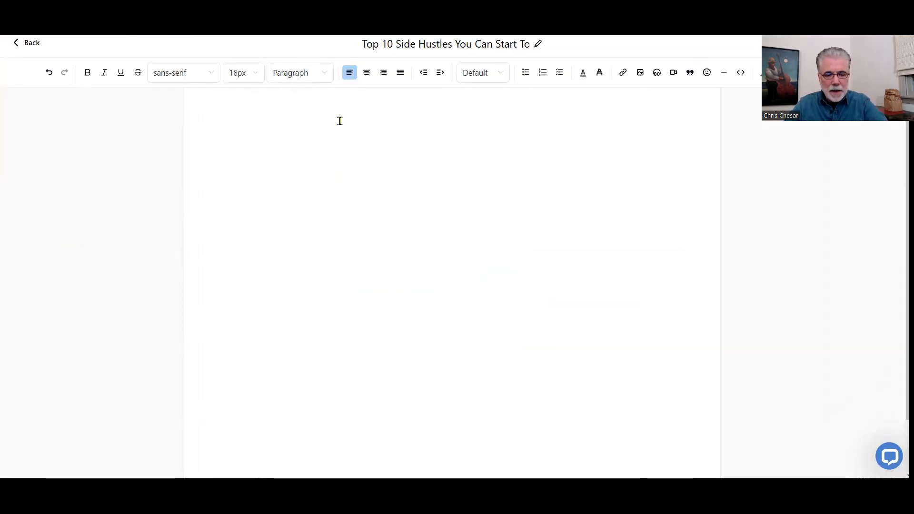
pyautogui.hotkey('ctrl', 'v')
pyautogui.scroll(5, 387, 230)
pyautogui.scroll(-3, 437, 317)
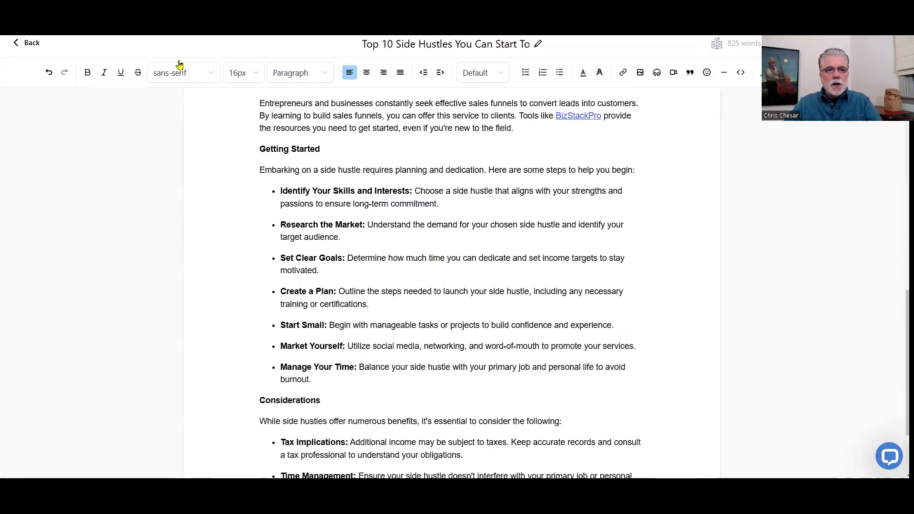
# - Switch to Blog Post GPT and examine the generated article and the options for copying its text
pyautogui.hotkey('alt', 'Tab')
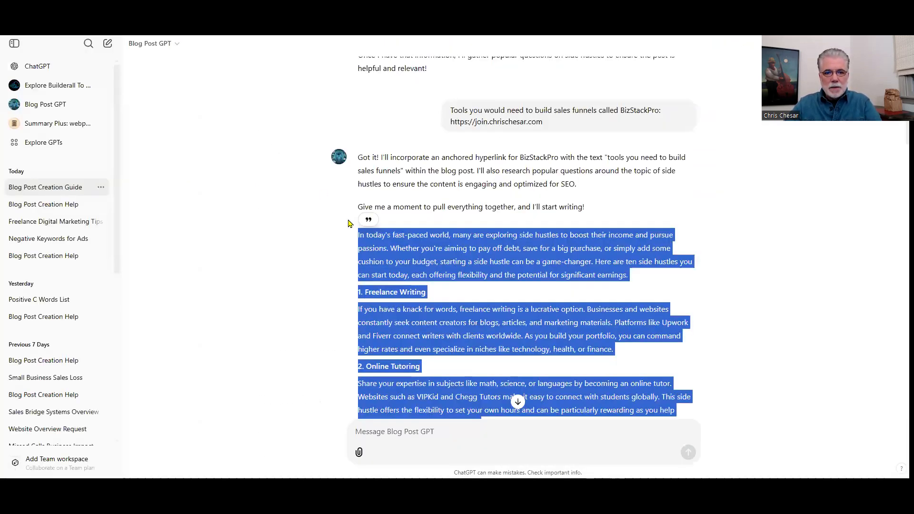
pyautogui.scroll(-12, 334, 275)
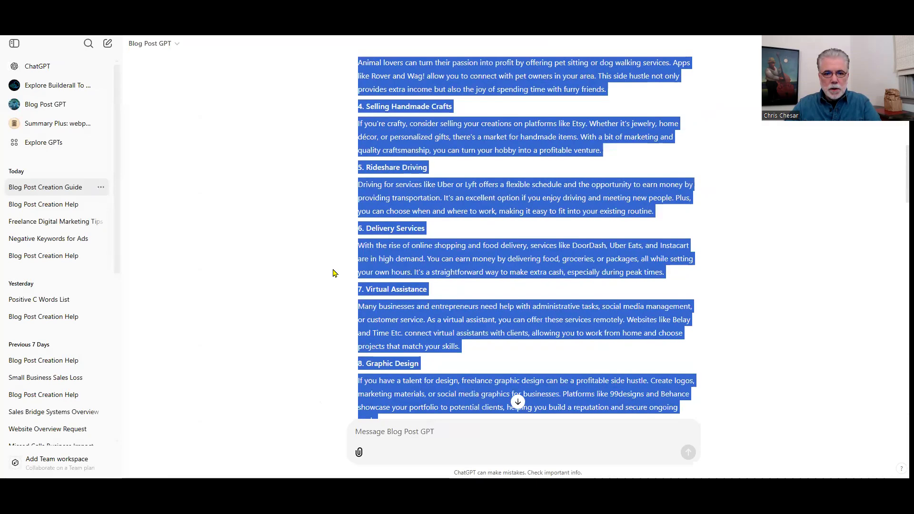
pyautogui.scroll(-10, 332, 269)
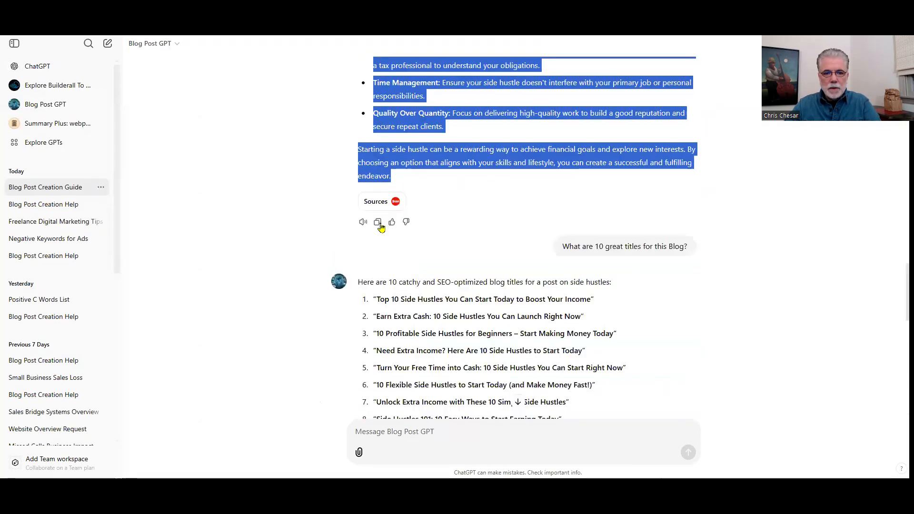
pyautogui.click(377, 223)
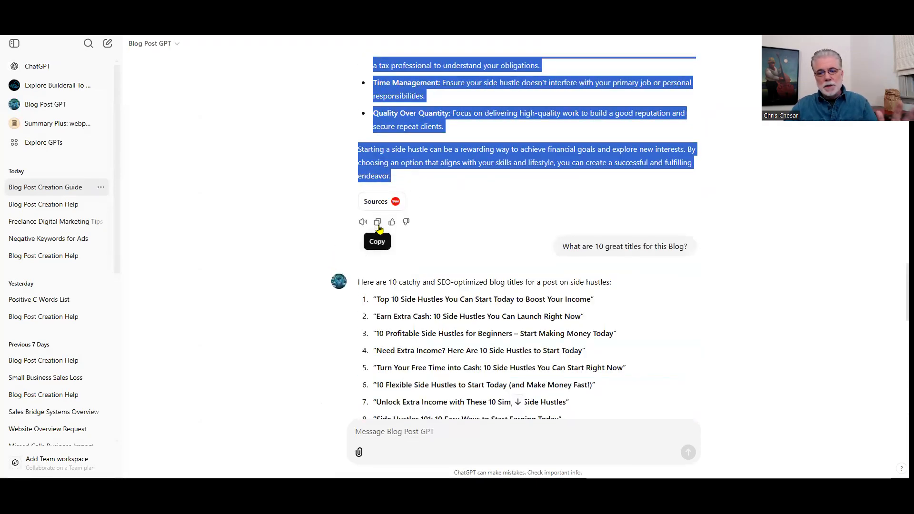
pyautogui.scroll(4, 479, 238)
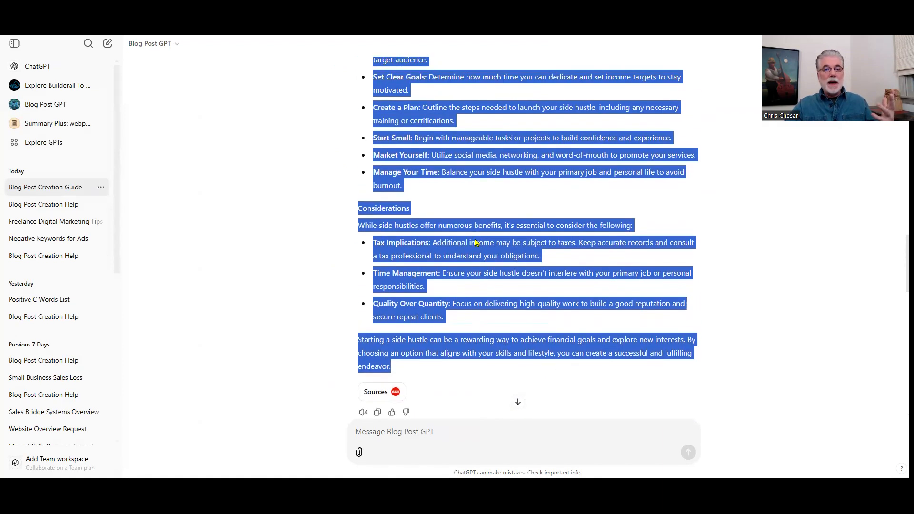
pyautogui.scroll(3, 343, 203)
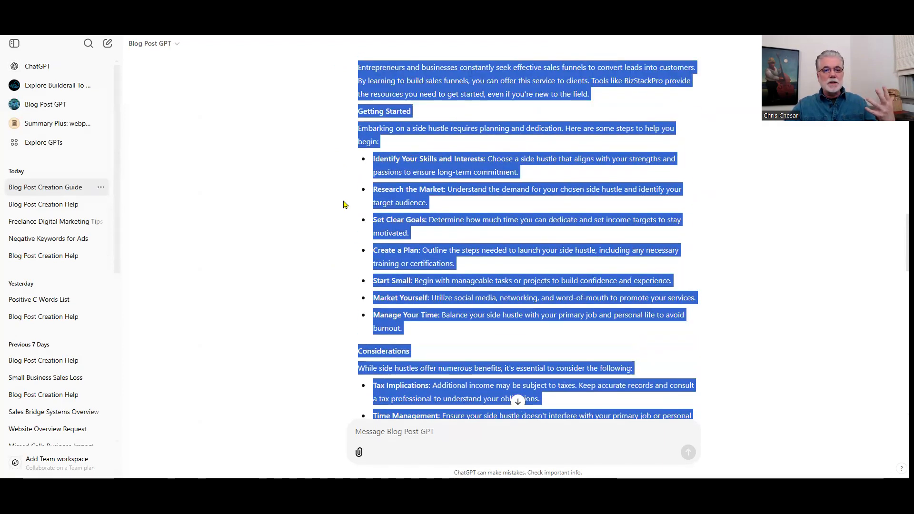
pyautogui.click(344, 204)
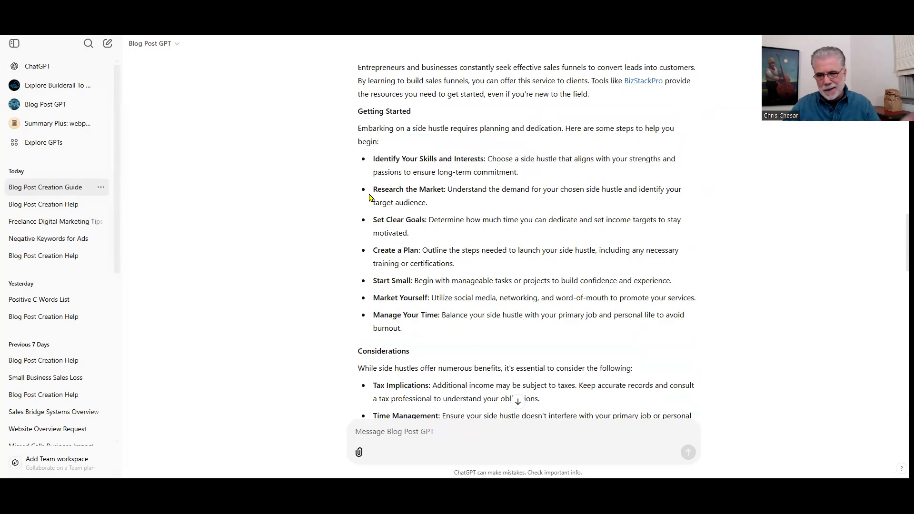
pyautogui.scroll(3, 370, 197)
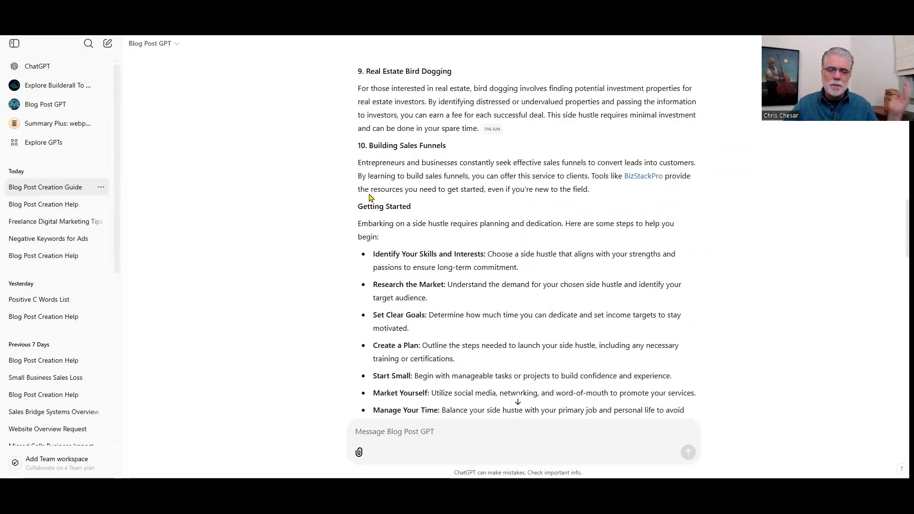
pyautogui.scroll(-6, 370, 193)
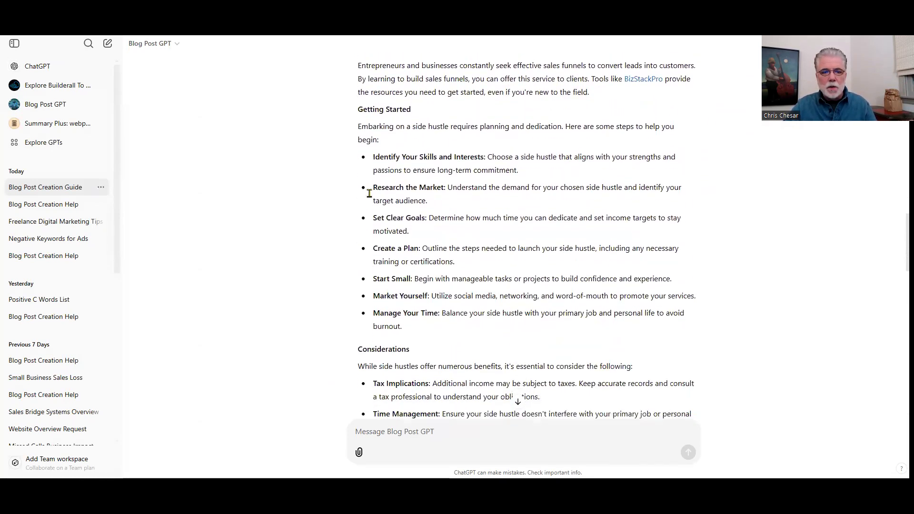
pyautogui.moveTo(405, 186); pyautogui.dragTo(345, 112)
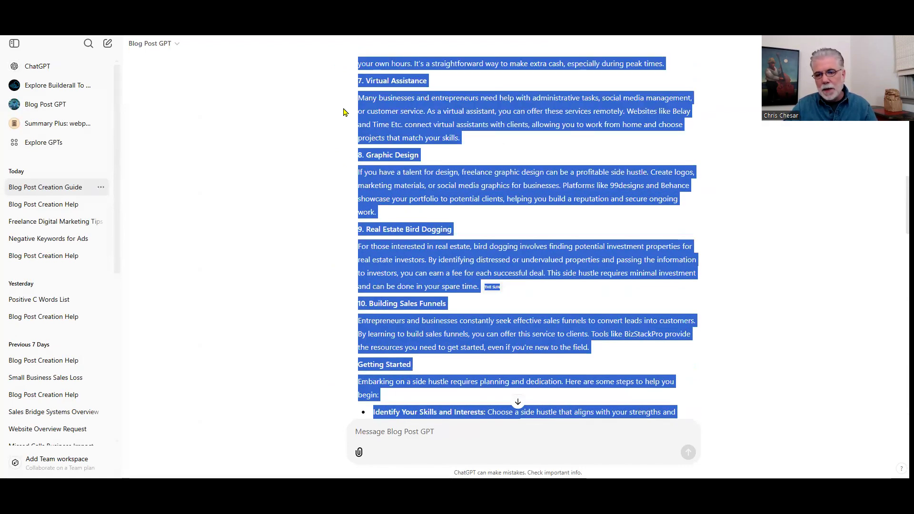
pyautogui.click(296, 182)
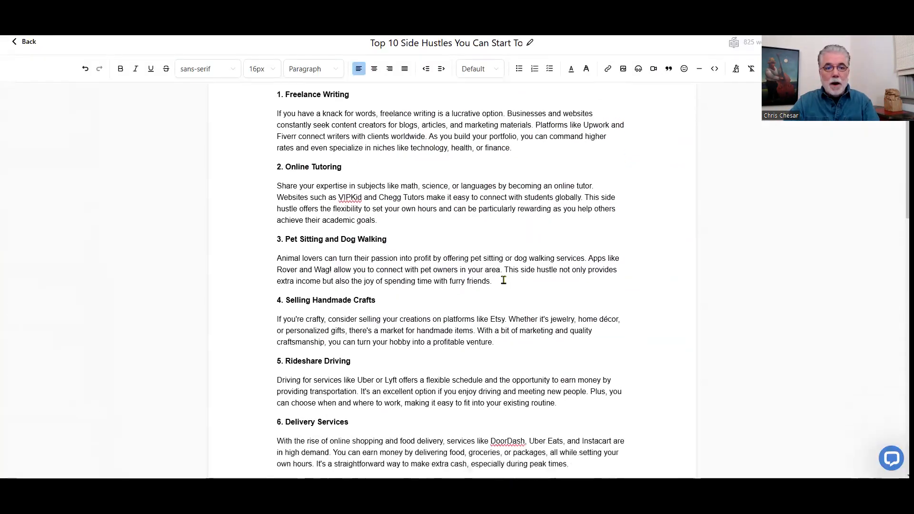
# - Return to the BizStackPro post and add an empty line between the Online Tutoring and Pet Sitting and Dog Walking sections
pyautogui.scroll(-20, 504, 280)
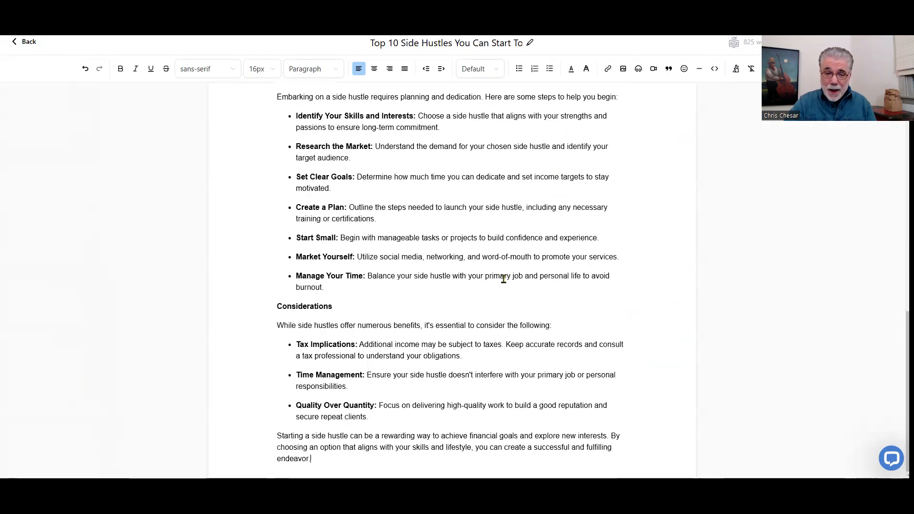
pyautogui.scroll(20, 504, 280)
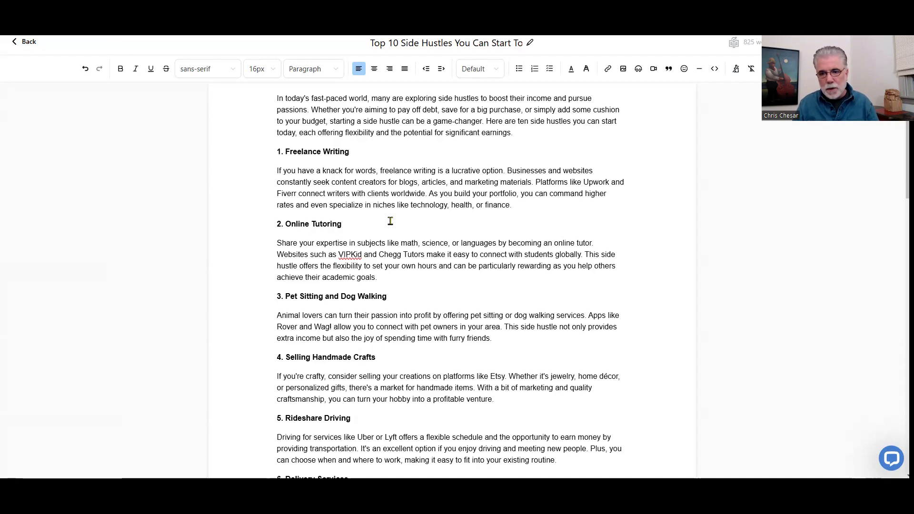
pyautogui.scroll(-2, 390, 221)
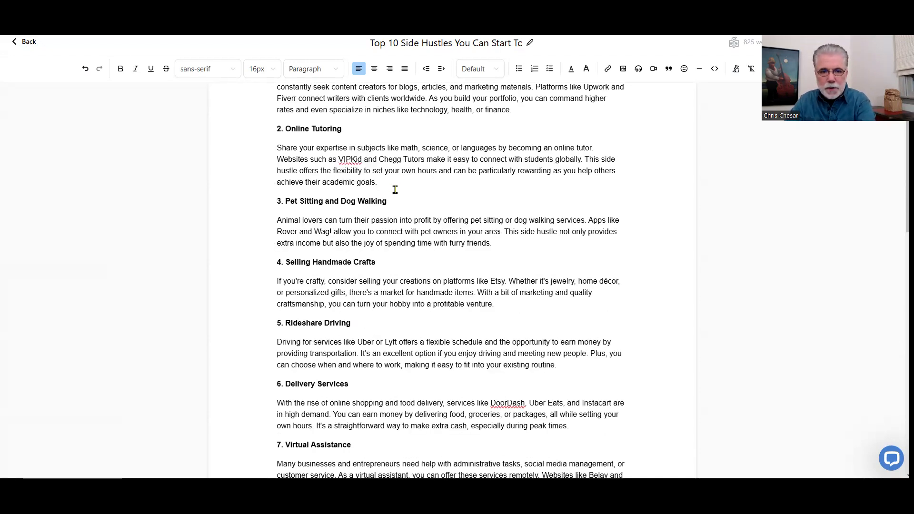
pyautogui.click(388, 186)
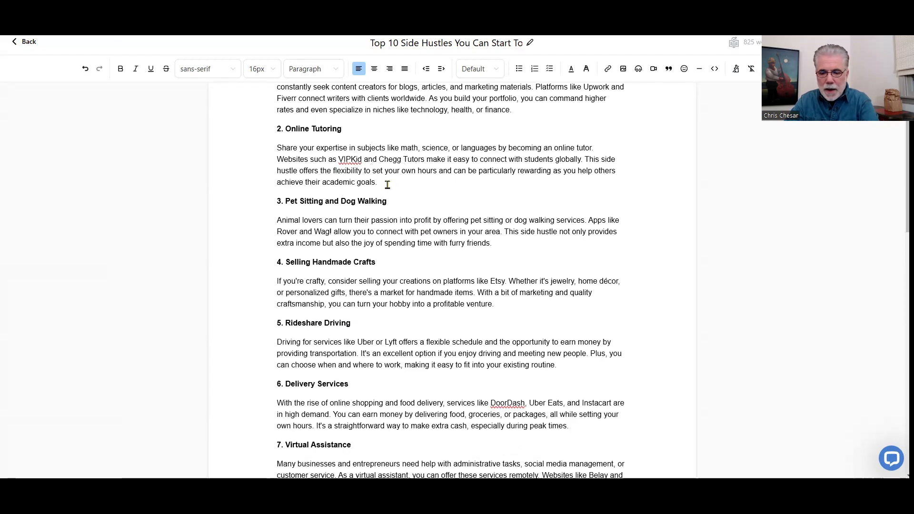
pyautogui.press('Return')
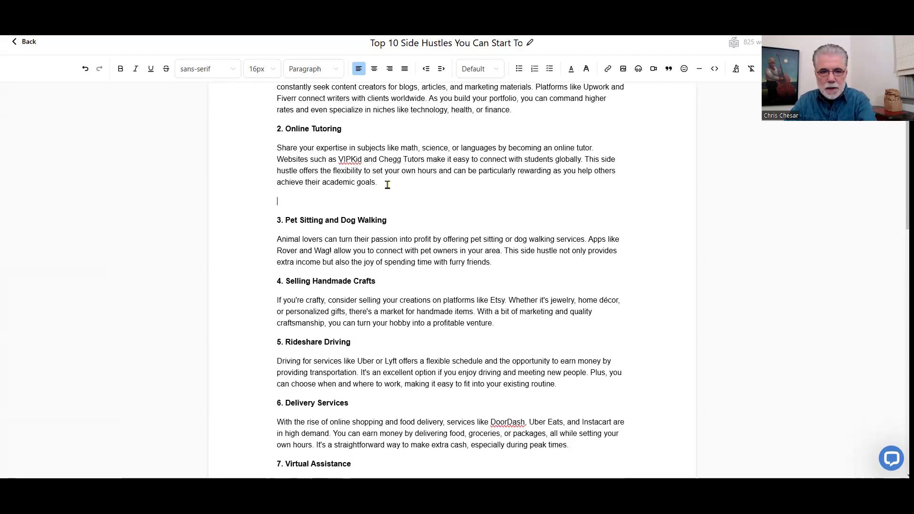
pyautogui.click(290, 203)
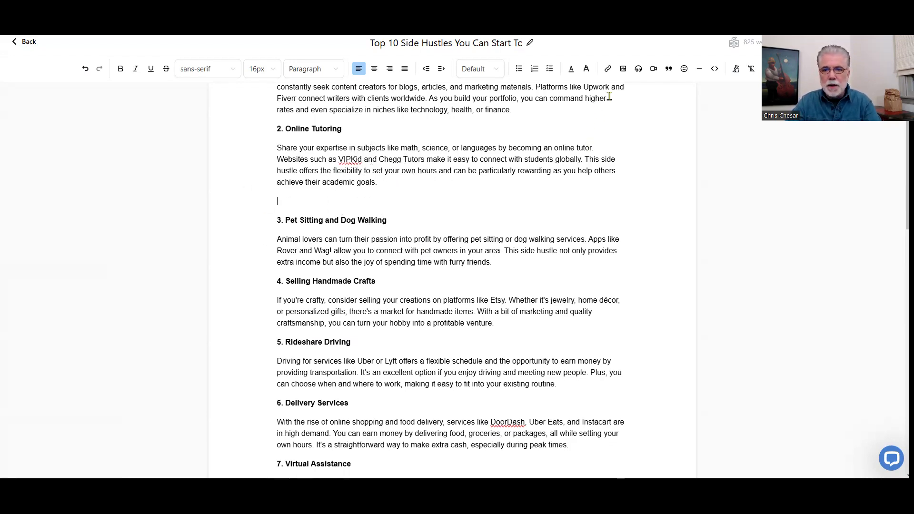
# - Start inserting an image on the empty line, choosing the picture of the woman with a phone and laptop from the media library
pyautogui.click(623, 71)
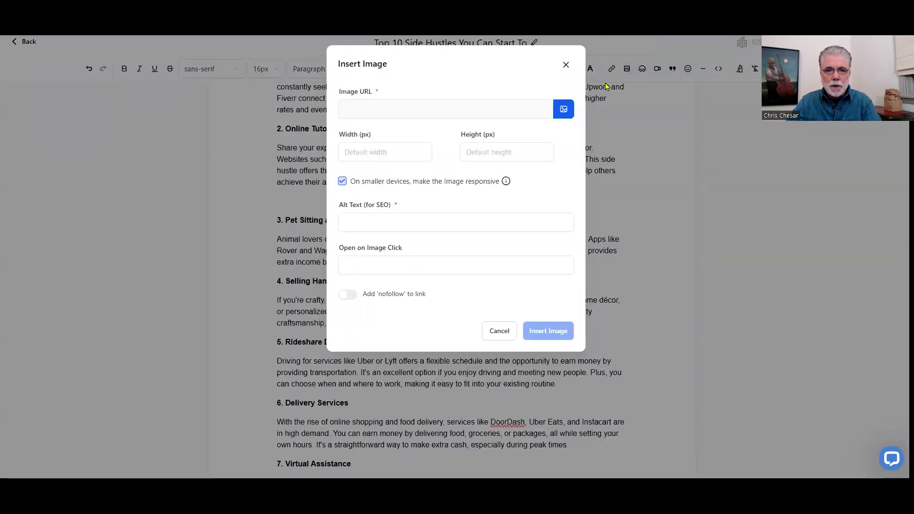
pyautogui.click(563, 113)
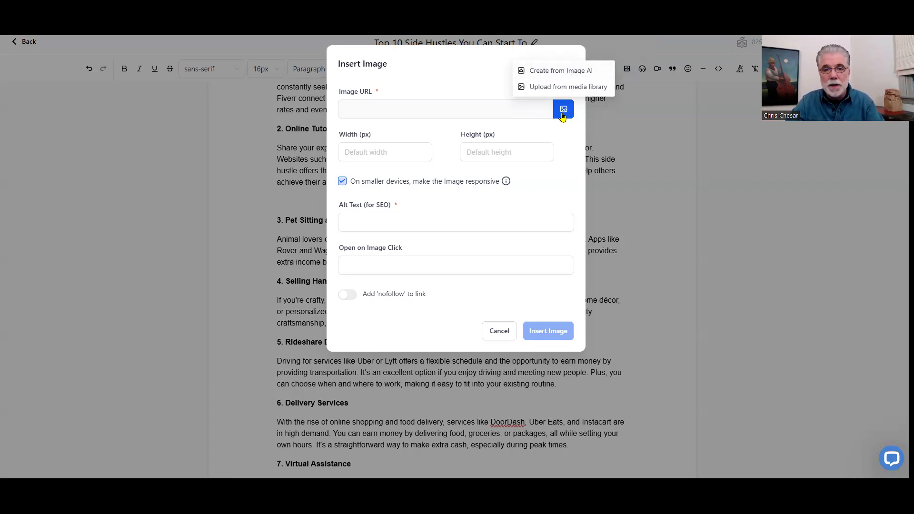
pyautogui.click(564, 93)
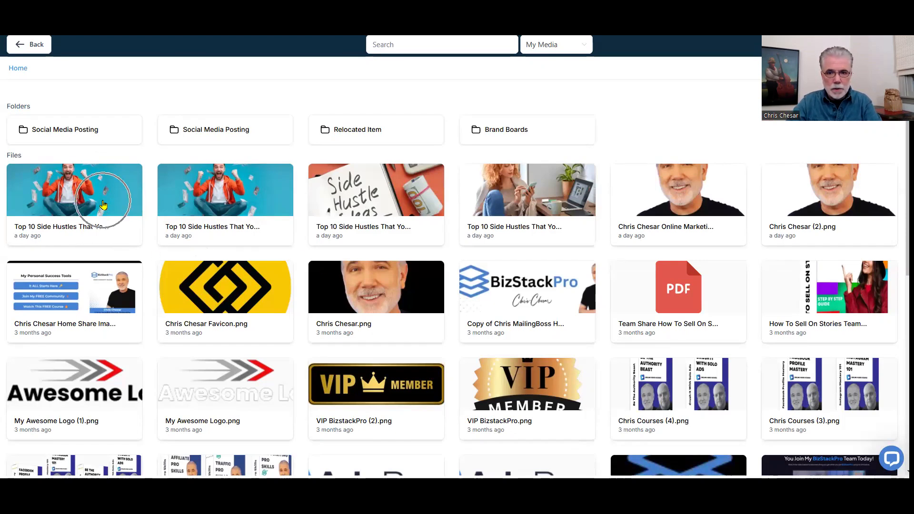
pyautogui.click(520, 200)
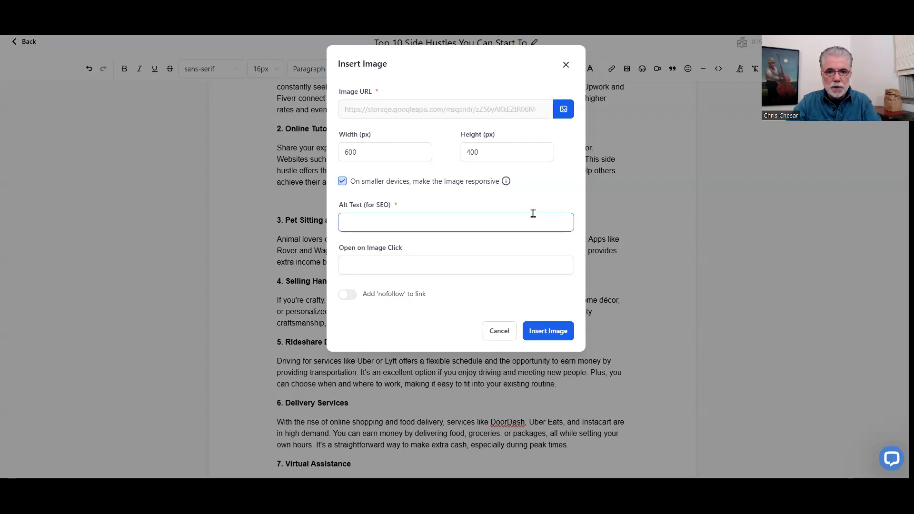
# - Give the picture the alt text "Woman working from home", link it to the site owner's join page URL, and insert it
pyautogui.click(384, 220)
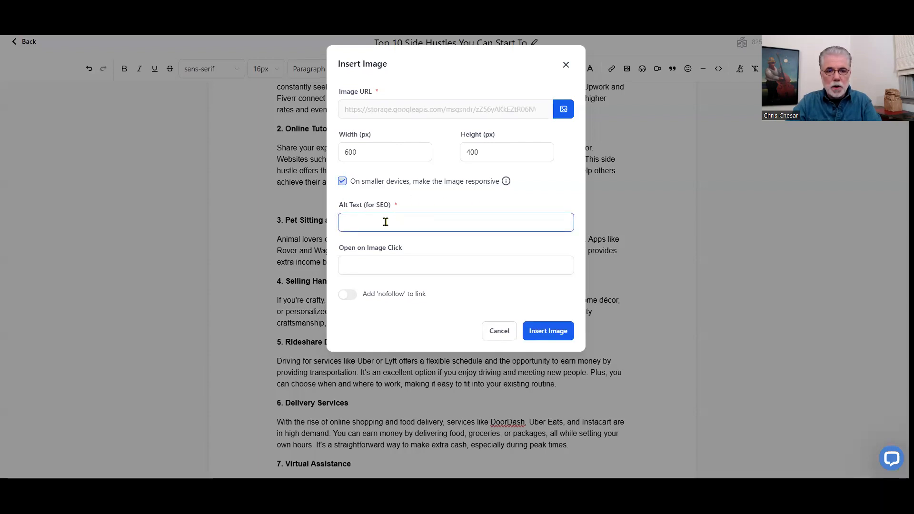
pyautogui.write('Woman working from home')
pyautogui.click(417, 271)
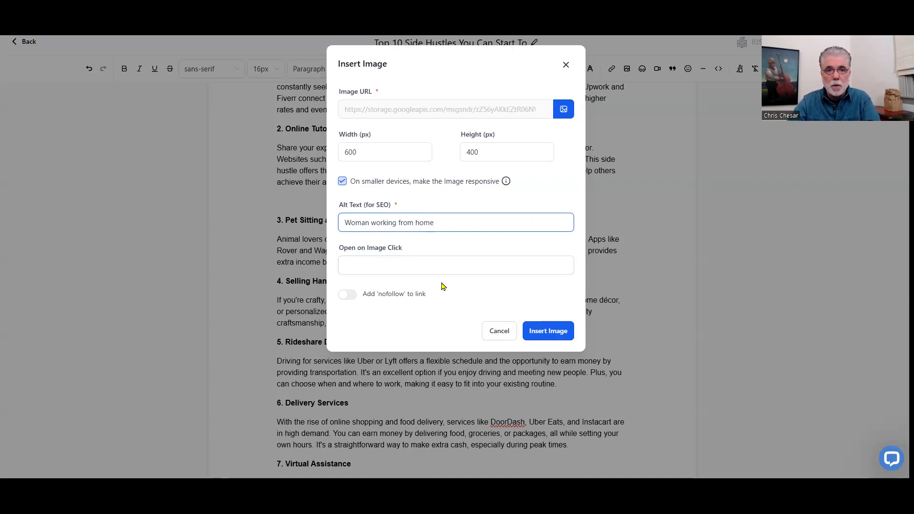
pyautogui.write('https://join.chrischesar.com/')
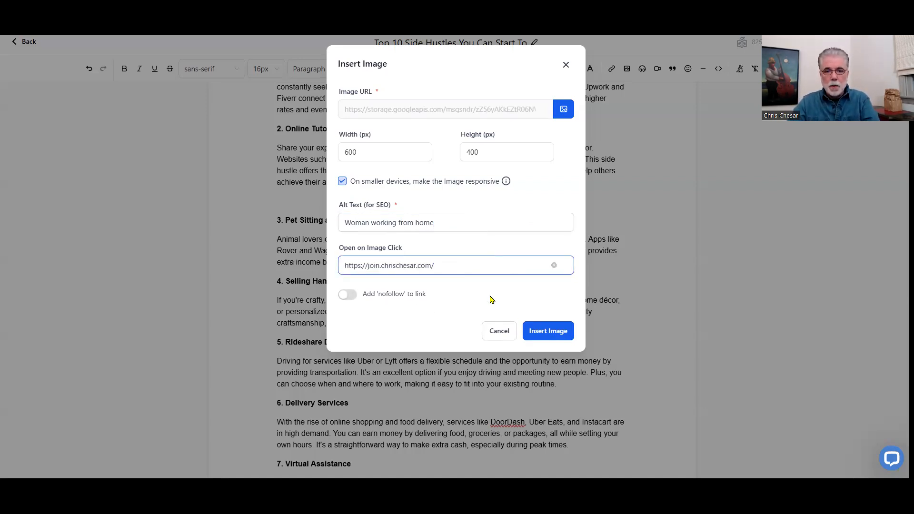
pyautogui.click(549, 336)
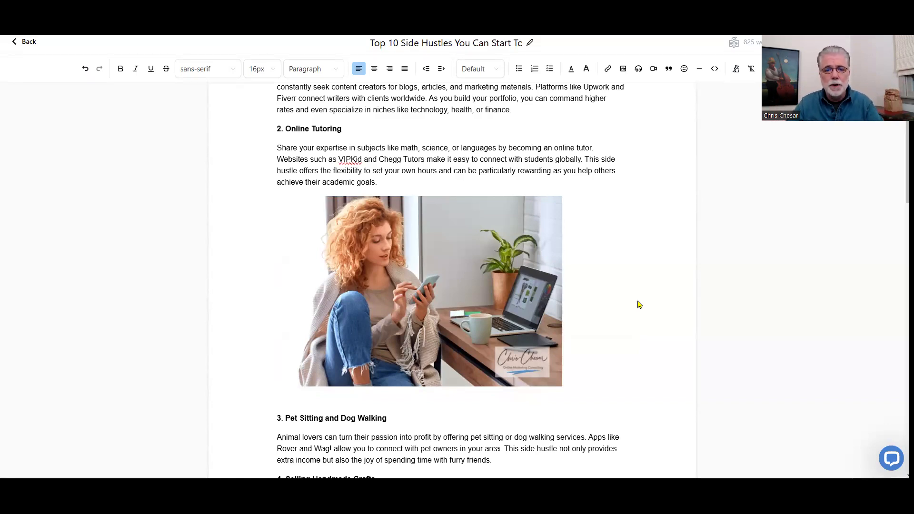
# - Set the BizStackPro link in the Building Sales Funnels paragraph to open in a new window
pyautogui.scroll(-20, 441, 202)
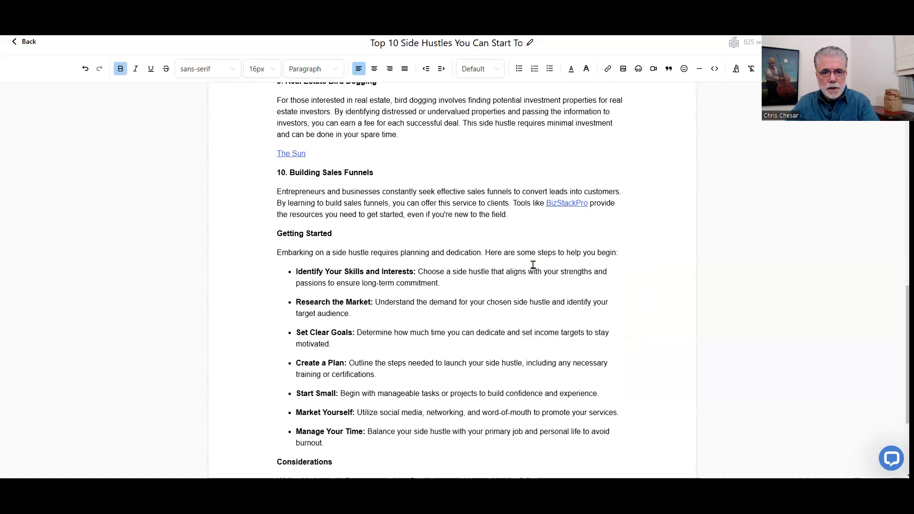
pyautogui.click(577, 204)
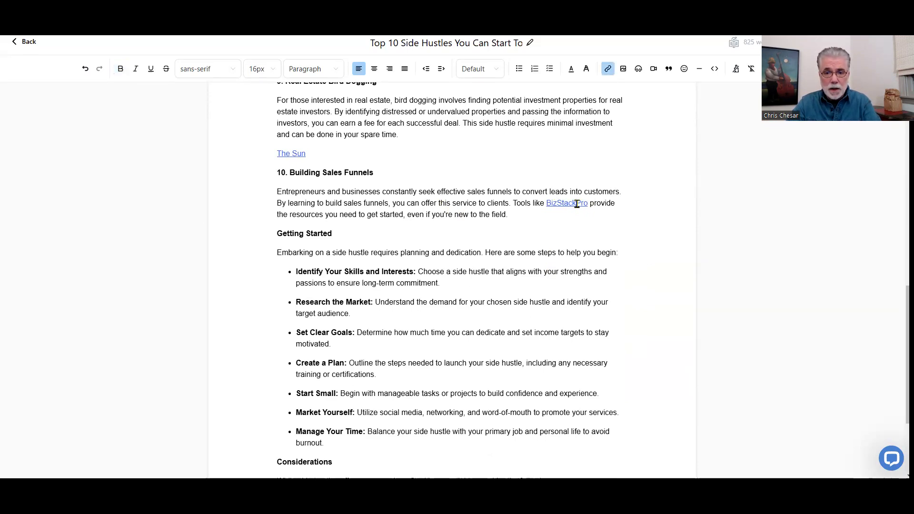
pyautogui.click(609, 69)
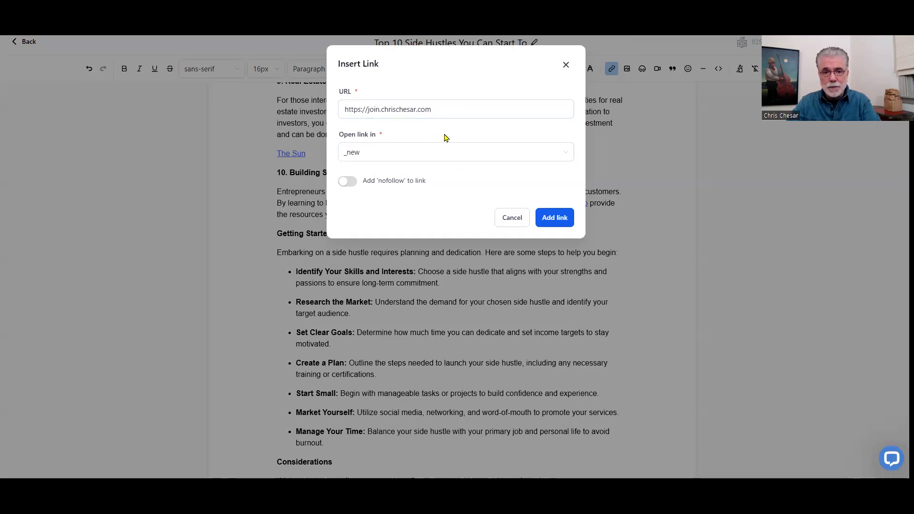
pyautogui.click(538, 160)
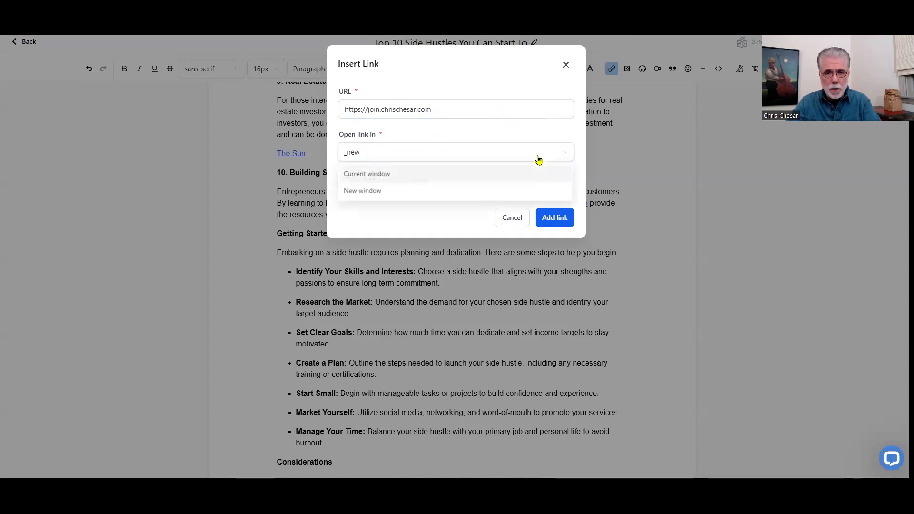
pyautogui.click(360, 193)
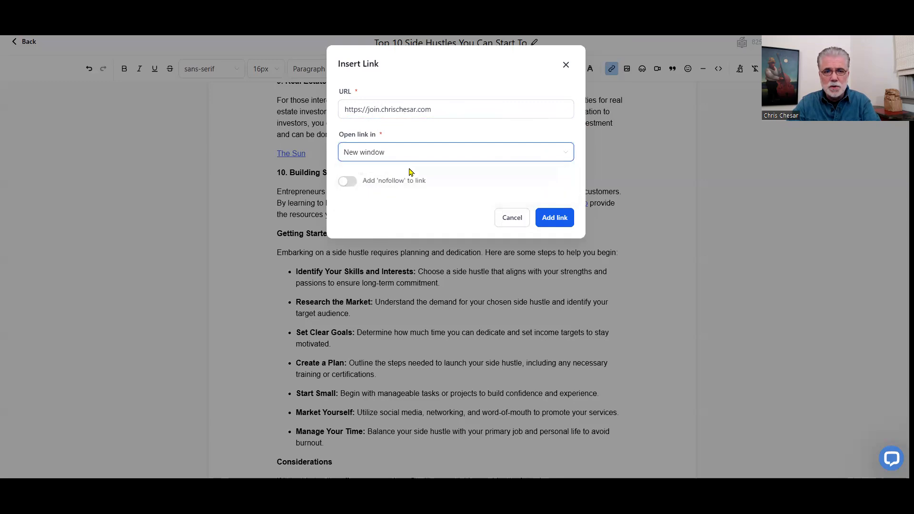
pyautogui.click(444, 153)
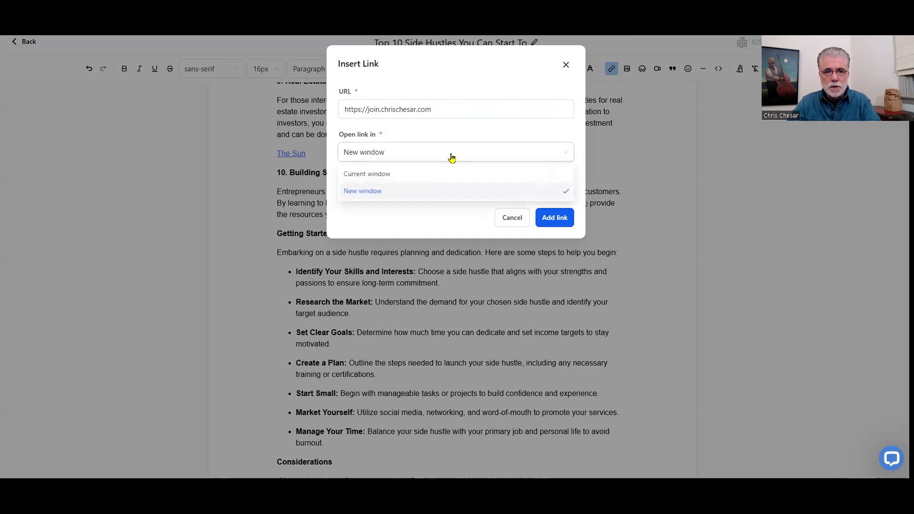
pyautogui.click(380, 190)
pyautogui.click(552, 217)
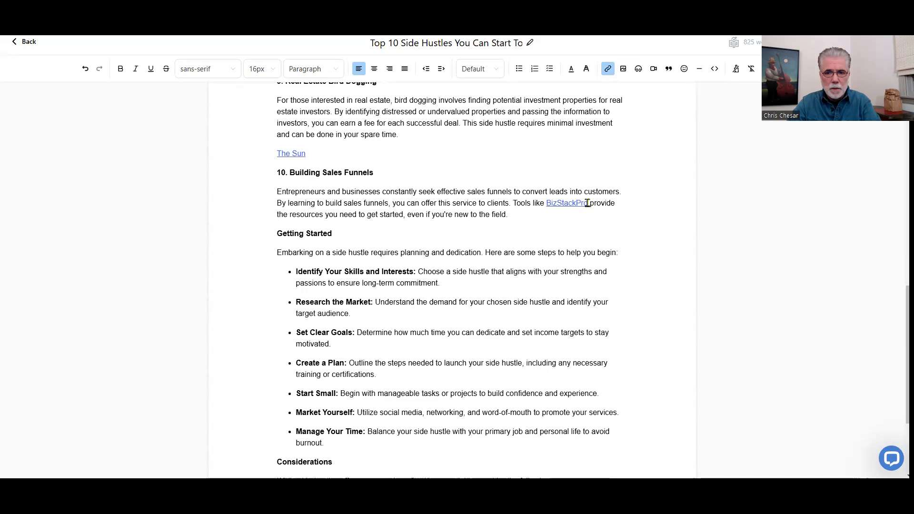
# - Make the linked word BizStackPro in the Building Sales Funnels paragraph bold
pyautogui.moveTo(587, 202); pyautogui.dragTo(545, 202)
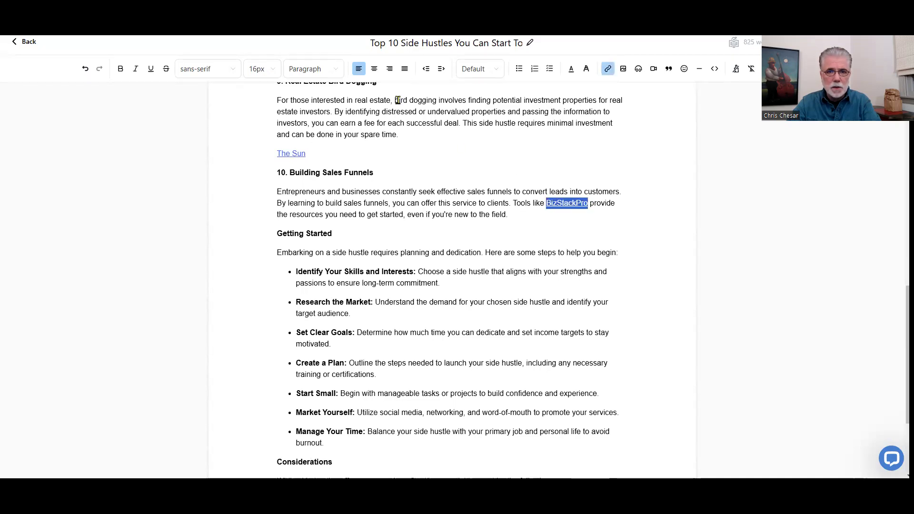
pyautogui.click(121, 68)
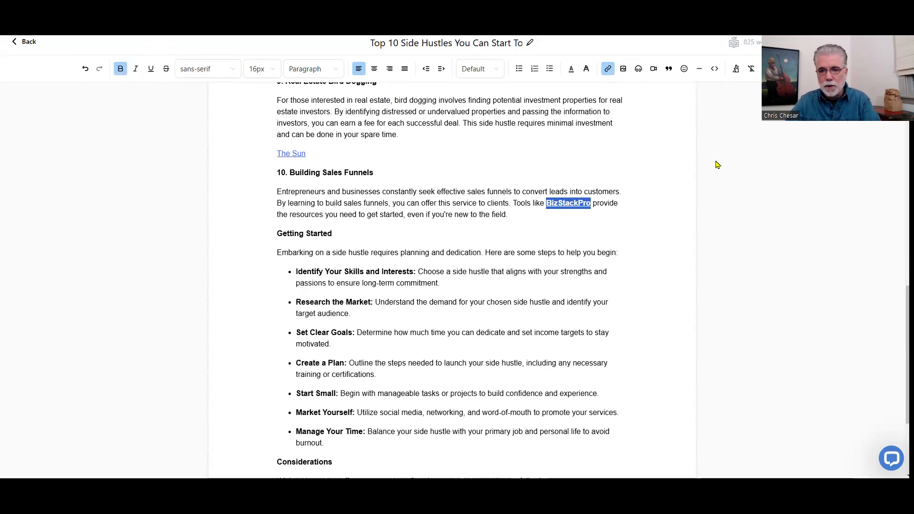
pyautogui.click(609, 228)
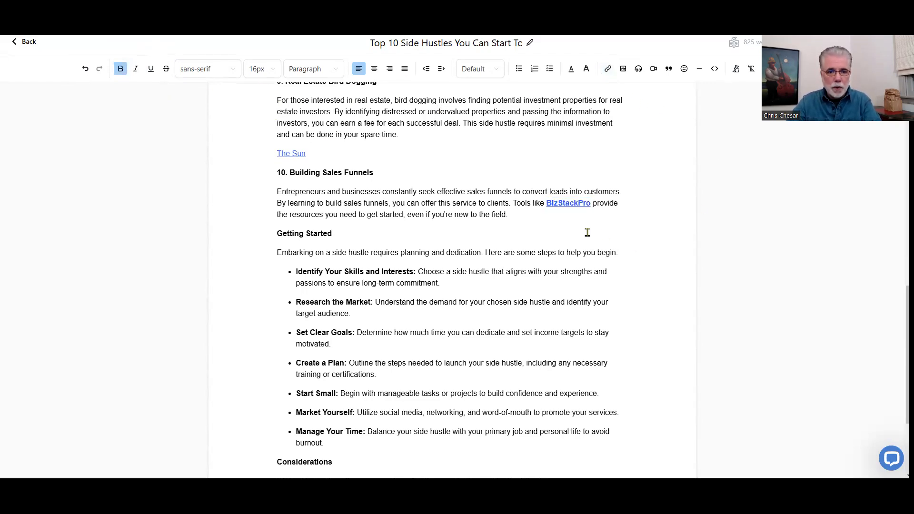
# - Add an empty line between the Building Sales Funnels paragraph and the Getting Started heading
pyautogui.scroll(-1, 588, 232)
pyautogui.scroll(-2, 588, 232)
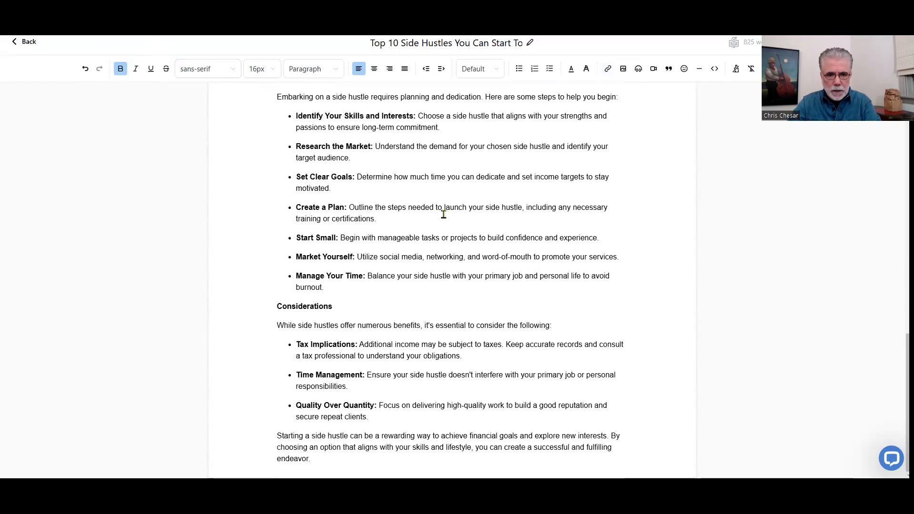
pyautogui.scroll(2, 443, 215)
pyautogui.click(525, 158)
pyautogui.press('Return')
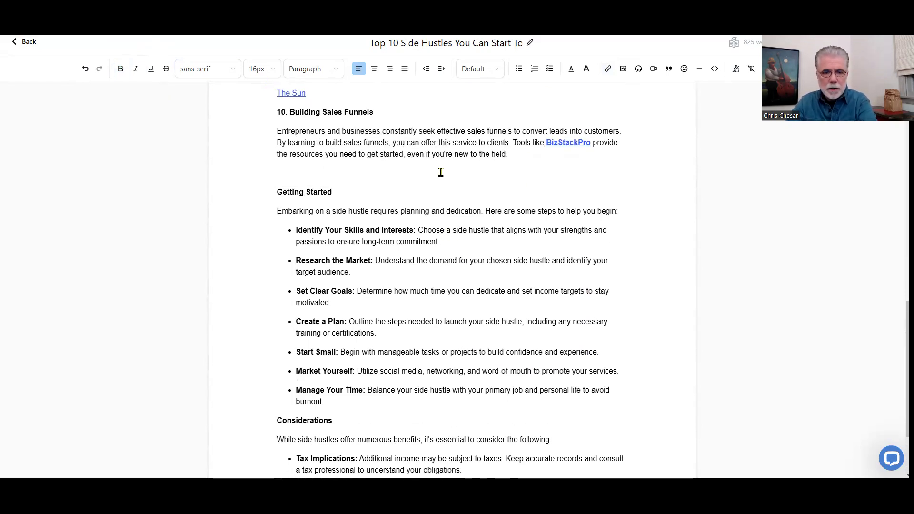
# - Insert the first media library picture there, with alt text "Man sitting with money flying around him" and a link to the owner's join page URL
pyautogui.click(623, 69)
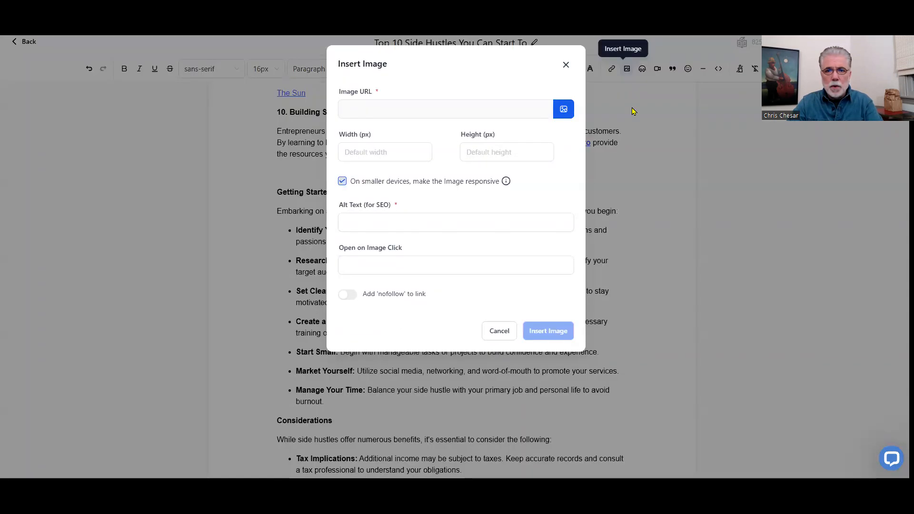
pyautogui.click(567, 113)
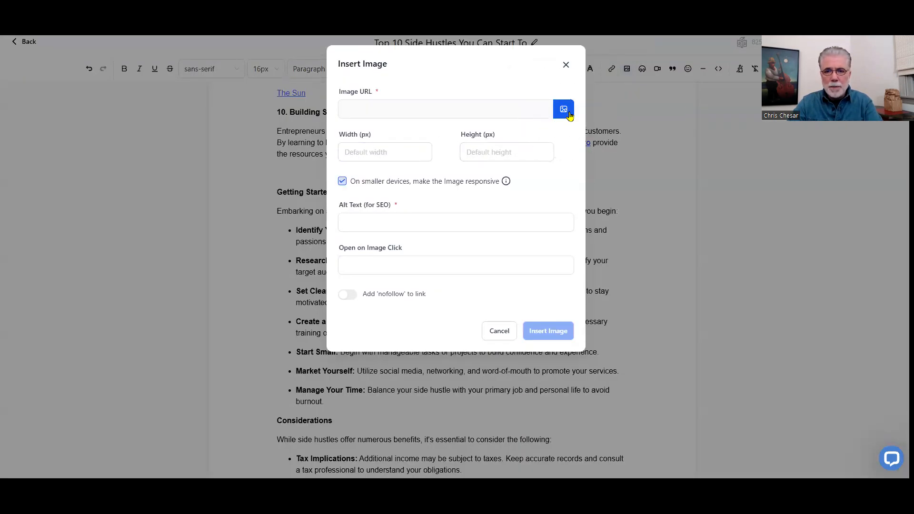
pyautogui.click(553, 88)
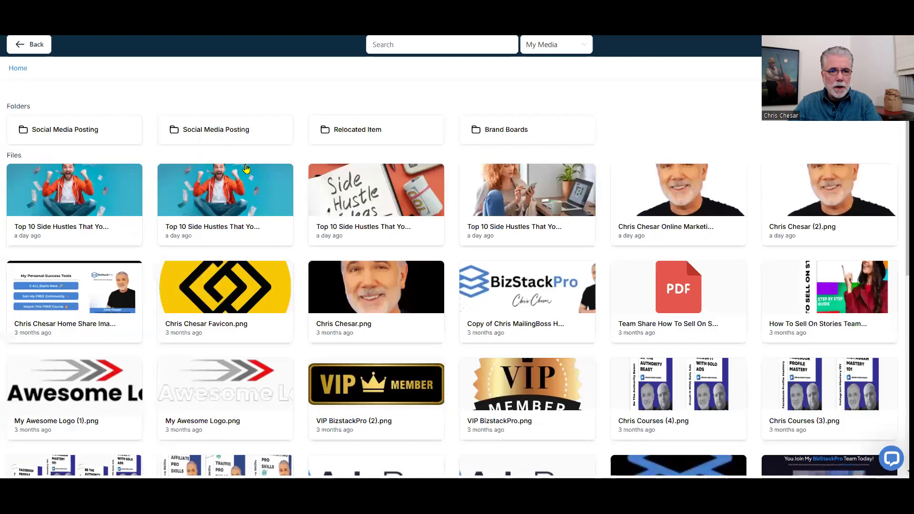
pyautogui.click(104, 199)
pyautogui.click(365, 224)
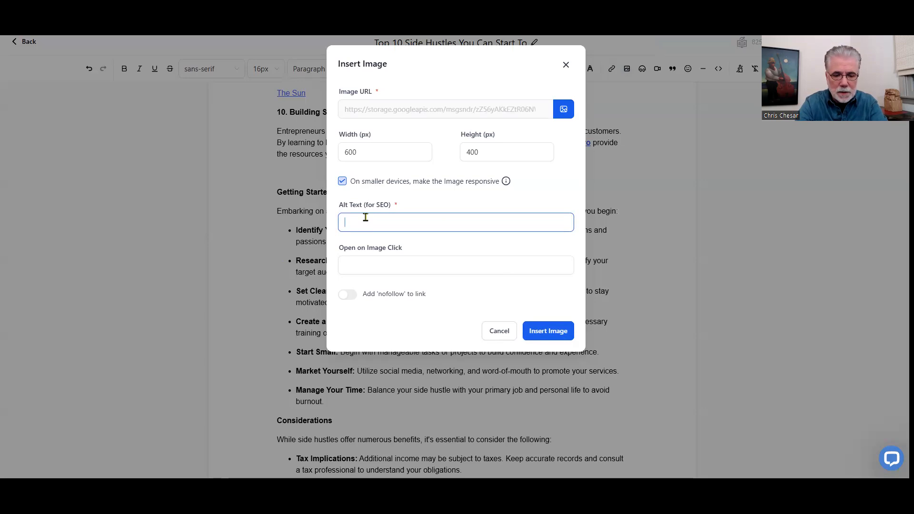
pyautogui.write('Man sitting with money flying around him')
pyautogui.click(398, 263)
pyautogui.write('https://join.chrischesar.com/')
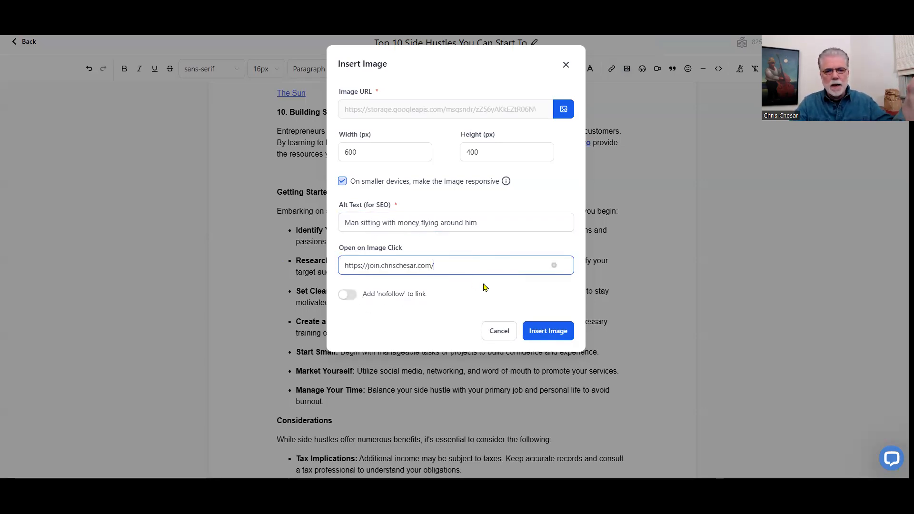
pyautogui.click(554, 336)
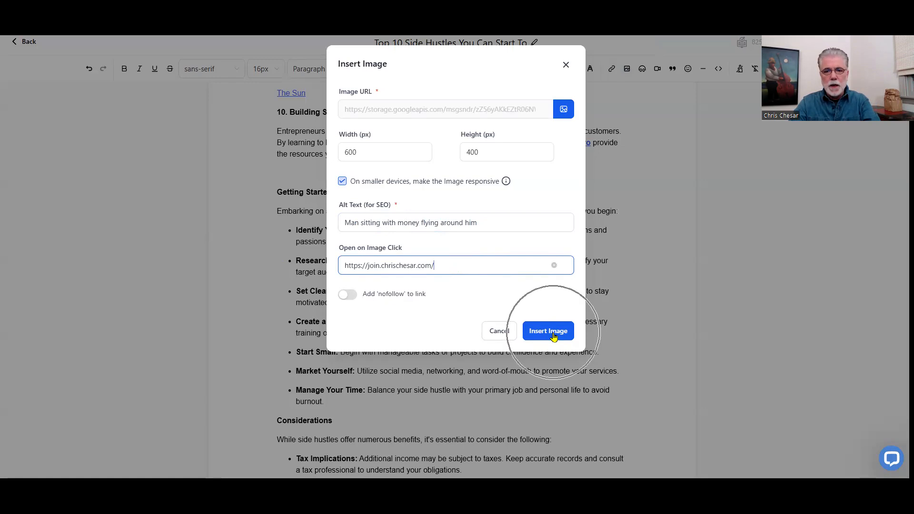
pyautogui.click(556, 338)
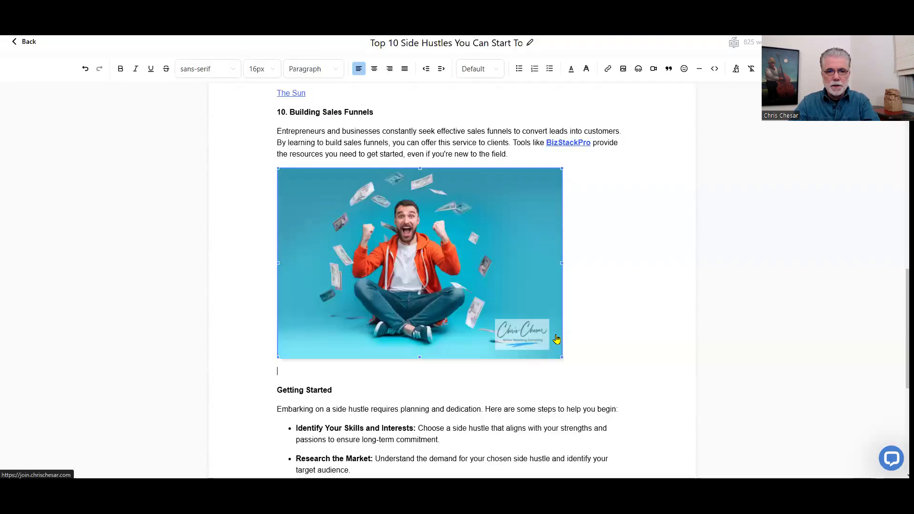
# - Examine the Real Estate Bird Dogging paragraph and the source link to The Sun below it
pyautogui.scroll(3, 574, 305)
pyautogui.click(307, 248)
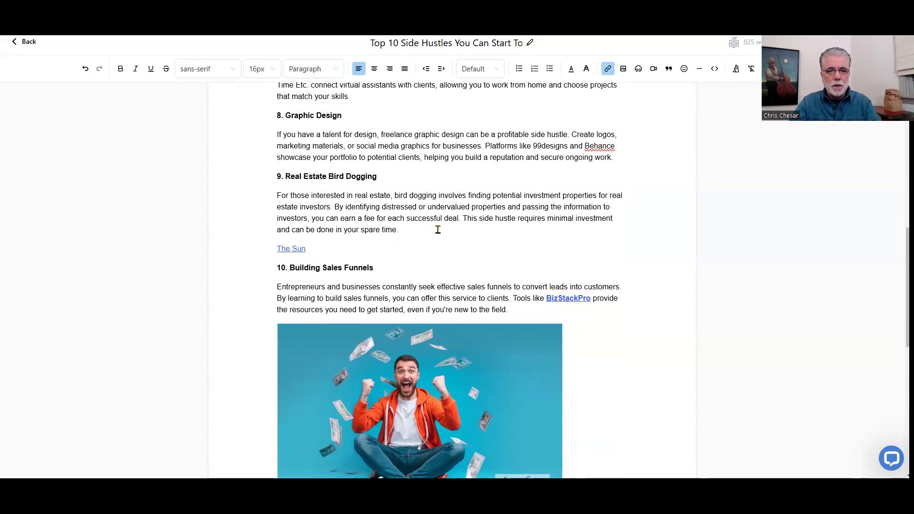
pyautogui.moveTo(399, 229); pyautogui.dragTo(276, 199)
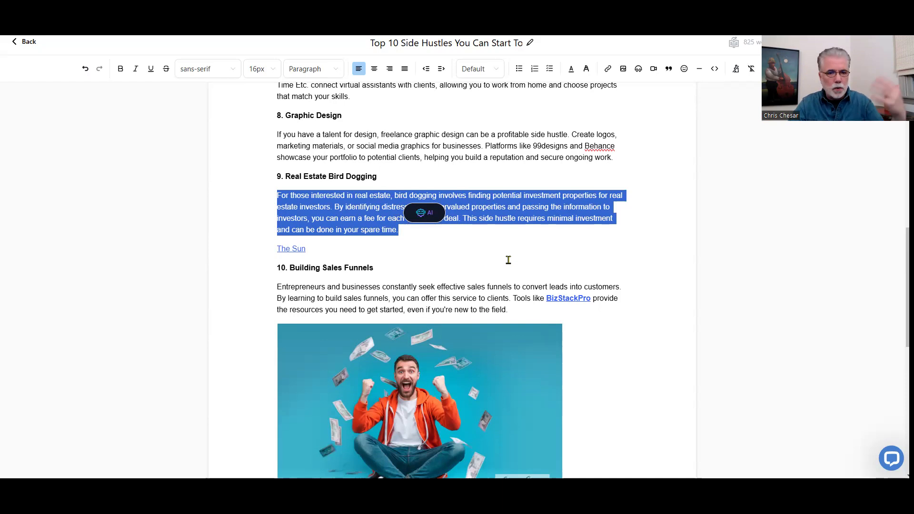
pyautogui.click(321, 252)
pyautogui.tripleClick(296, 249)
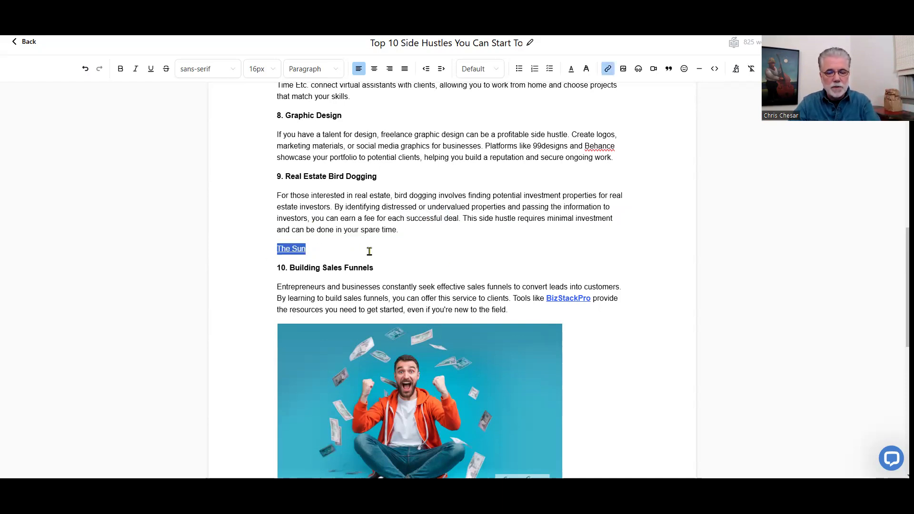
pyautogui.click(447, 259)
pyautogui.scroll(14, 555, 222)
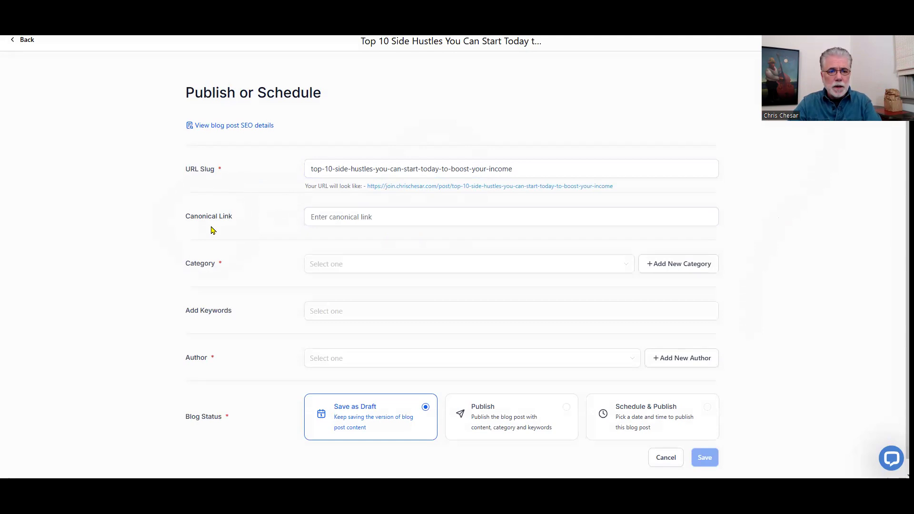
pyautogui.click(316, 218)
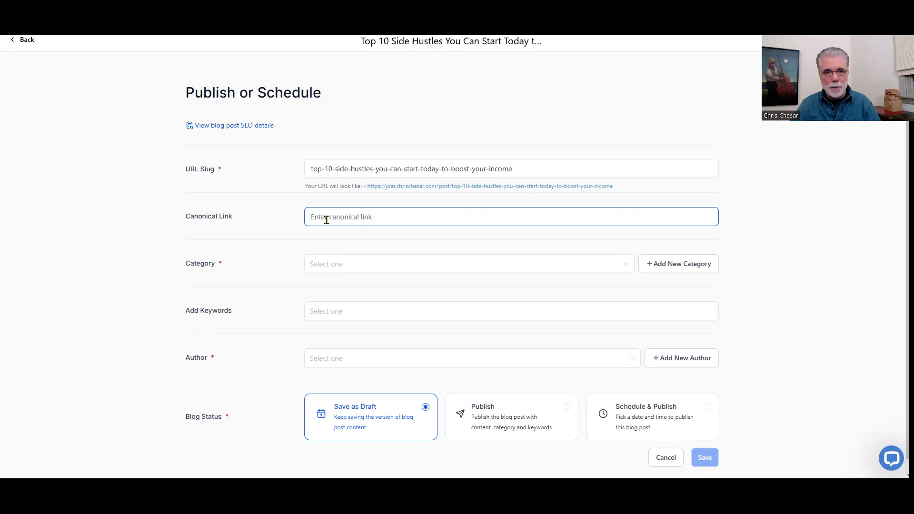
pyautogui.click(339, 239)
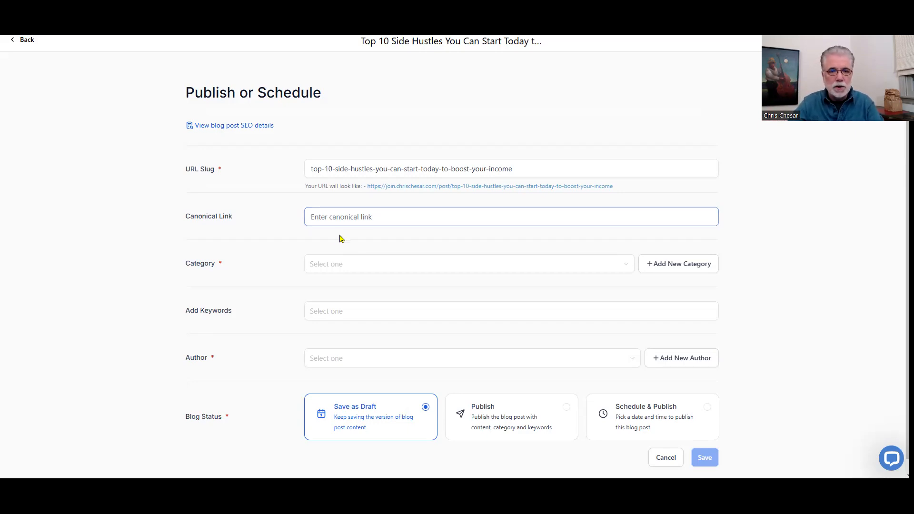
pyautogui.click(344, 217)
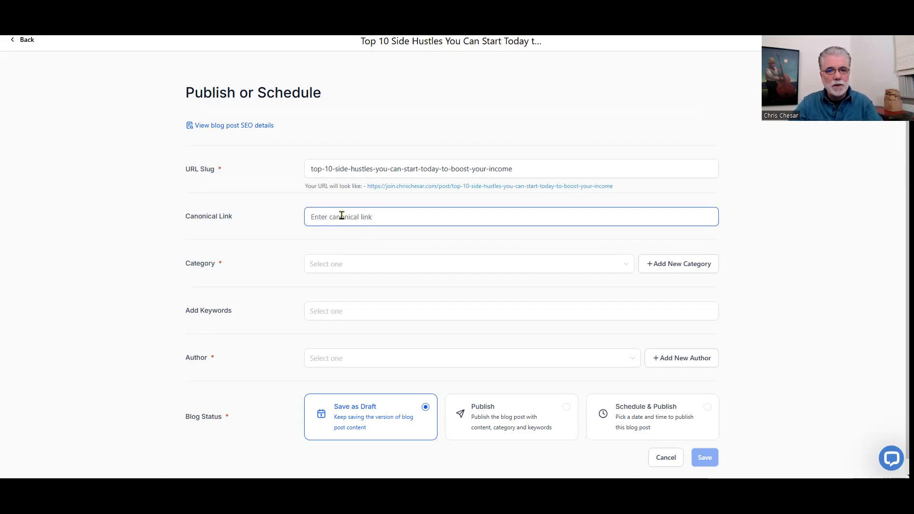
pyautogui.click(218, 273)
pyautogui.click(217, 273)
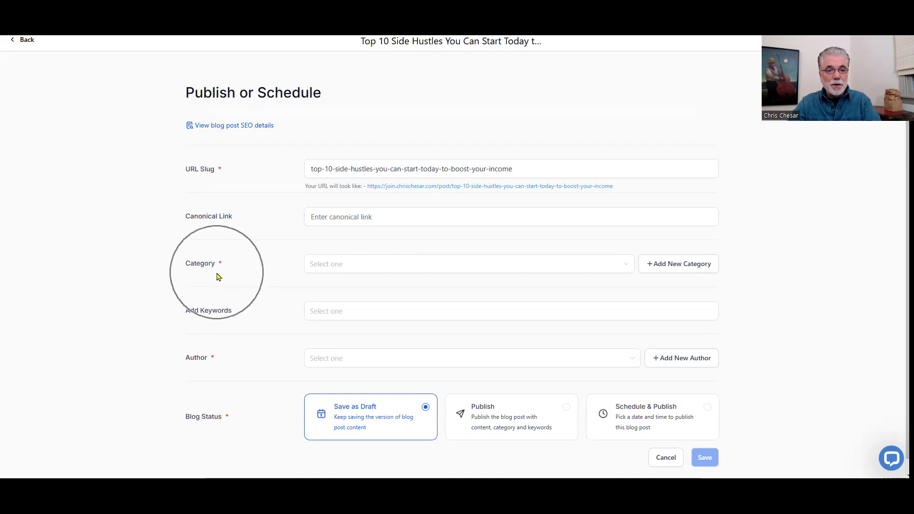
# - Assign the post to the categories Entrepreneurship, Make Money Online and Side Hustles
pyautogui.click(691, 268)
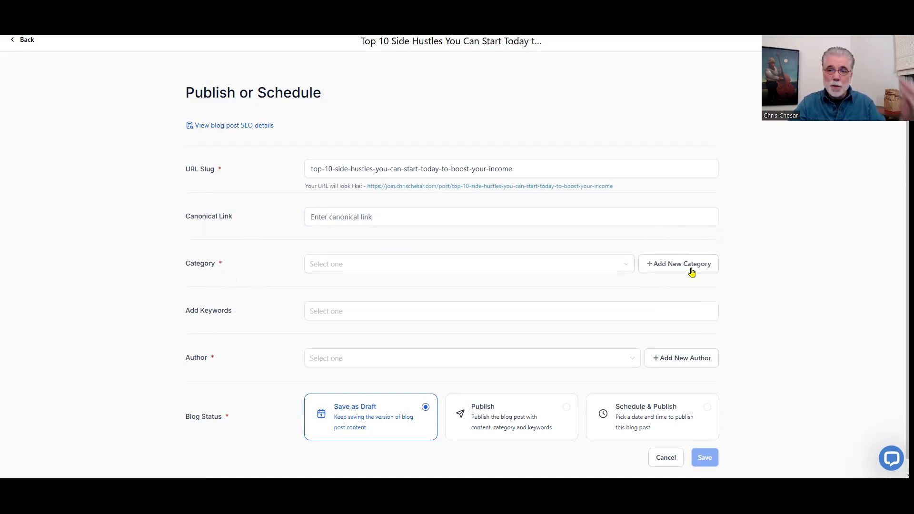
pyautogui.click(372, 264)
pyautogui.click(372, 265)
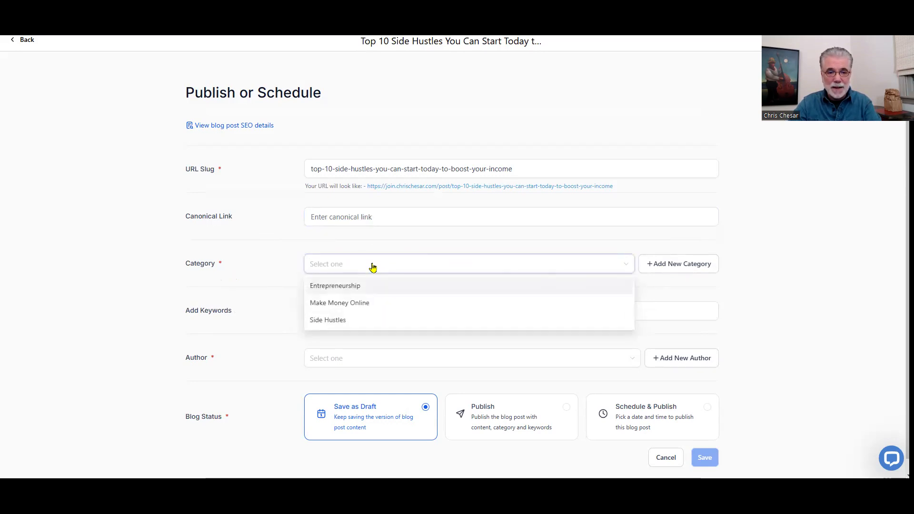
pyautogui.click(350, 292)
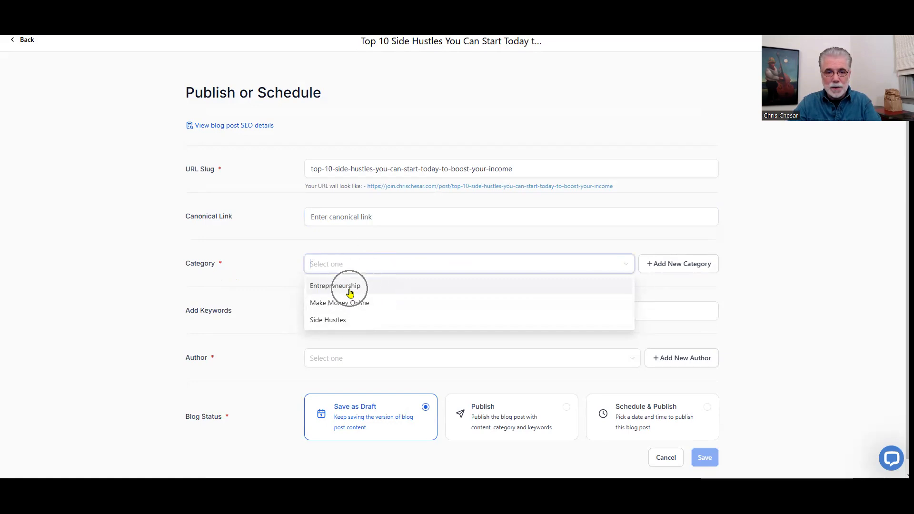
pyautogui.click(355, 303)
pyautogui.click(339, 320)
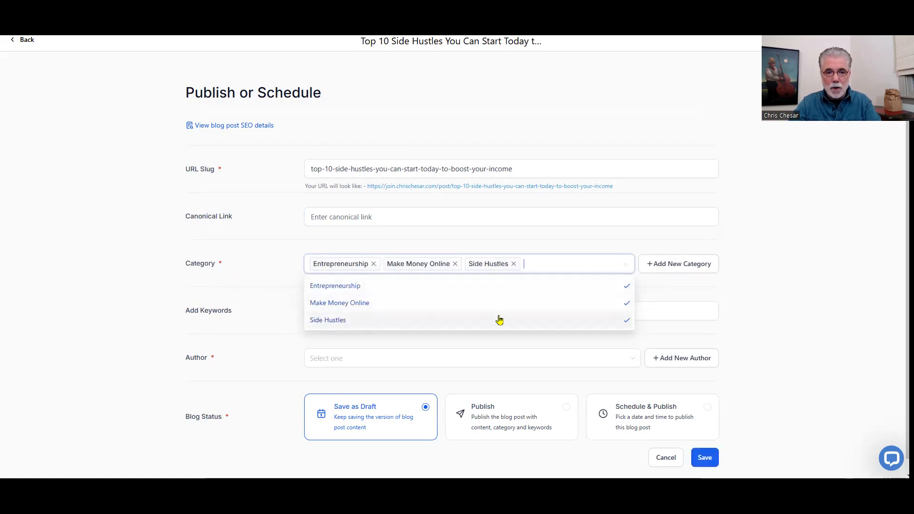
# - Switch to the Blog Post GPT chat and copy the comma-separated keyword list generated for this blog
pyautogui.click(748, 275)
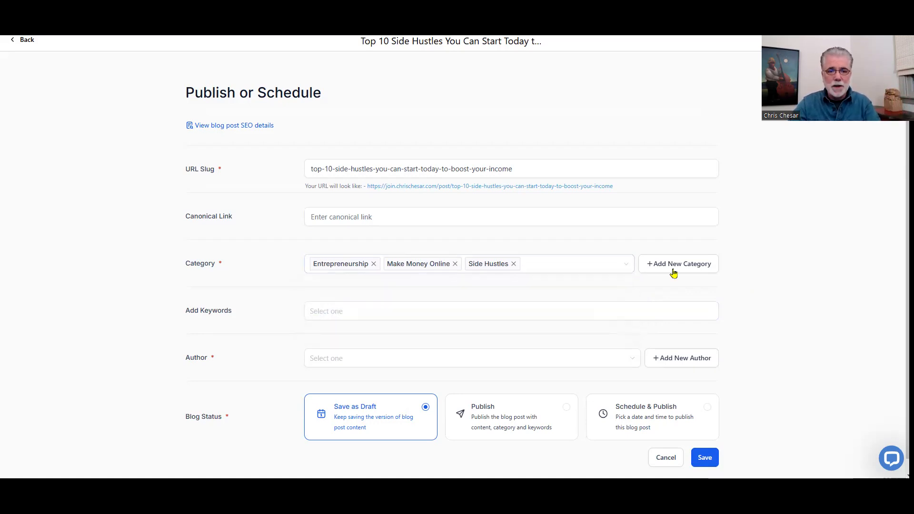
pyautogui.click(238, 319)
pyautogui.click(333, 315)
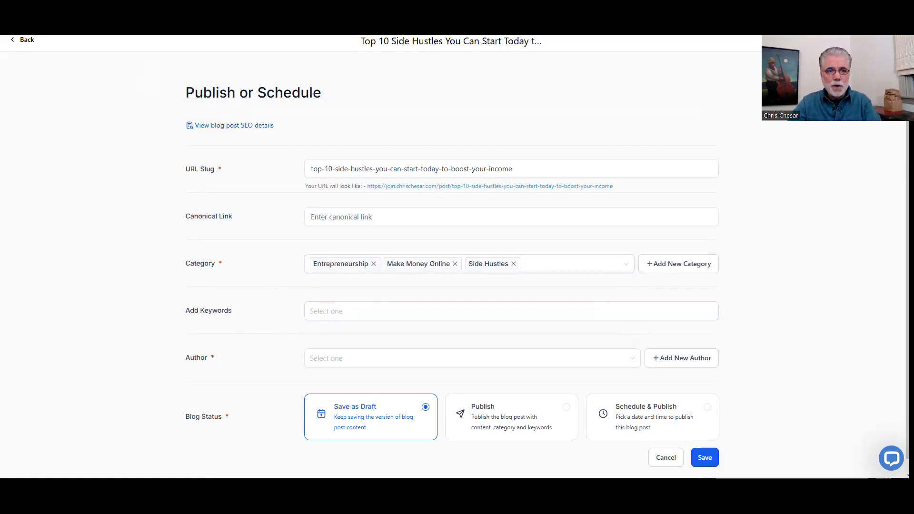
pyautogui.click(267, 19)
pyautogui.scroll(-4, 496, 287)
pyautogui.scroll(-10, 497, 285)
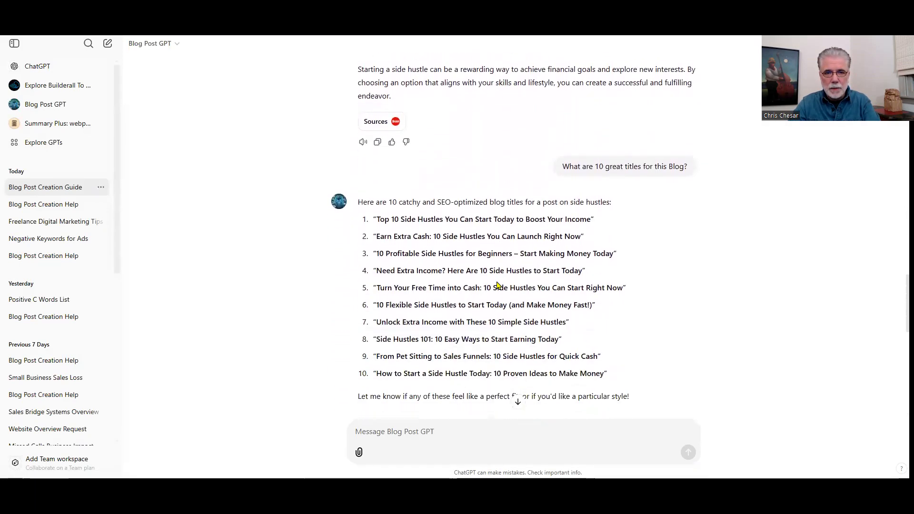
pyautogui.scroll(-10, 497, 283)
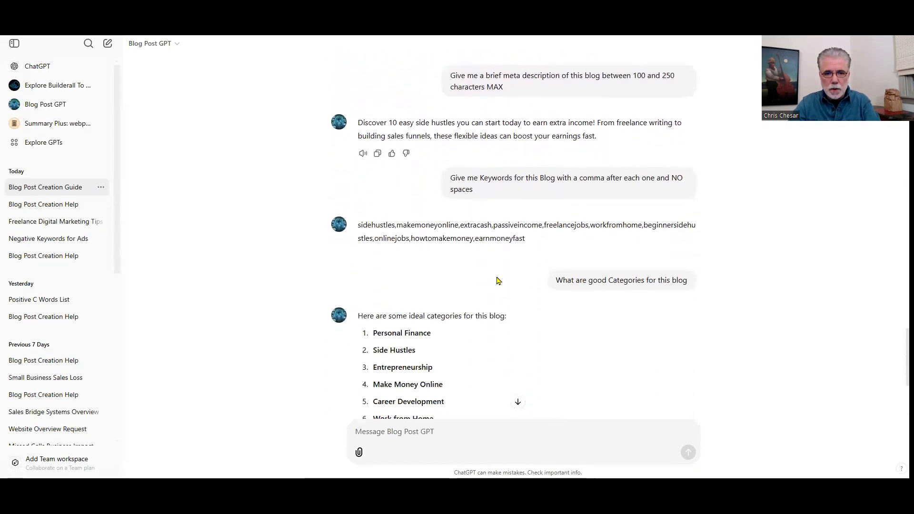
pyautogui.scroll(-2, 497, 281)
pyautogui.moveTo(527, 178); pyautogui.dragTo(359, 167)
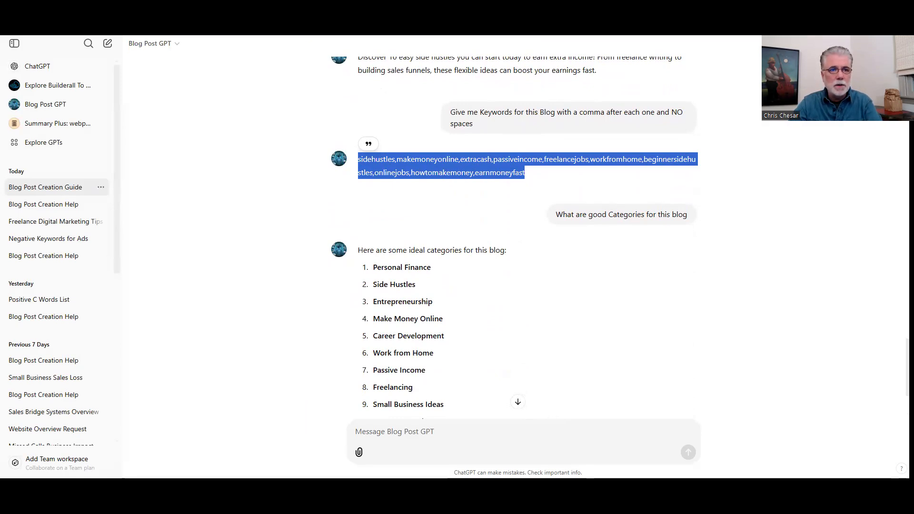
# - Switch back to the blog publishing page and try to add the copied keyword list as the post's keywords
pyautogui.hotkey('alt', 'Tab')
pyautogui.click(337, 309)
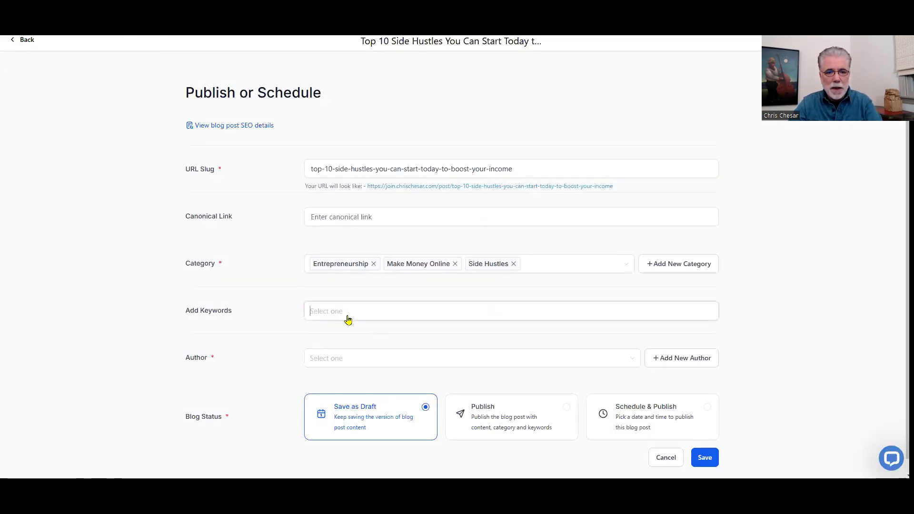
pyautogui.hotkey('ctrl', 'v')
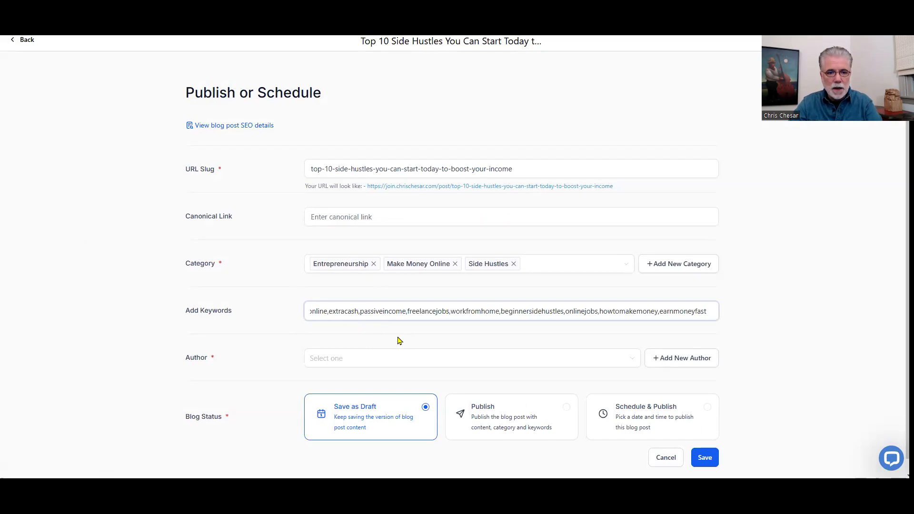
# - Assign the blog owner as the post's author
pyautogui.scroll(-1, 331, 331)
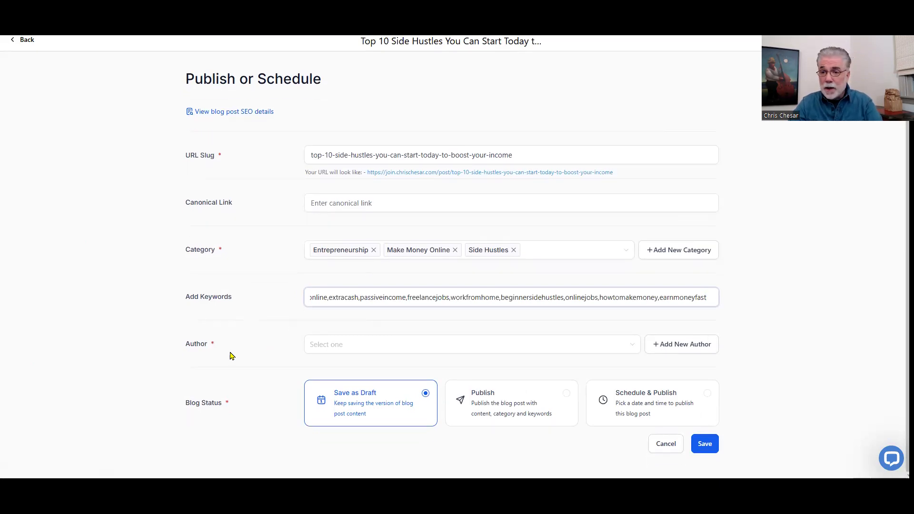
pyautogui.click(347, 347)
pyautogui.click(348, 348)
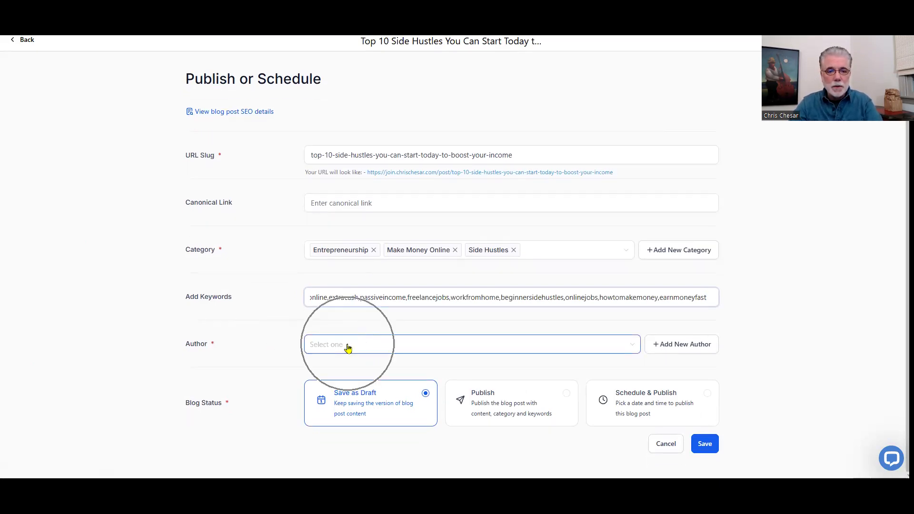
pyautogui.click(347, 346)
pyautogui.click(337, 369)
pyautogui.click(336, 369)
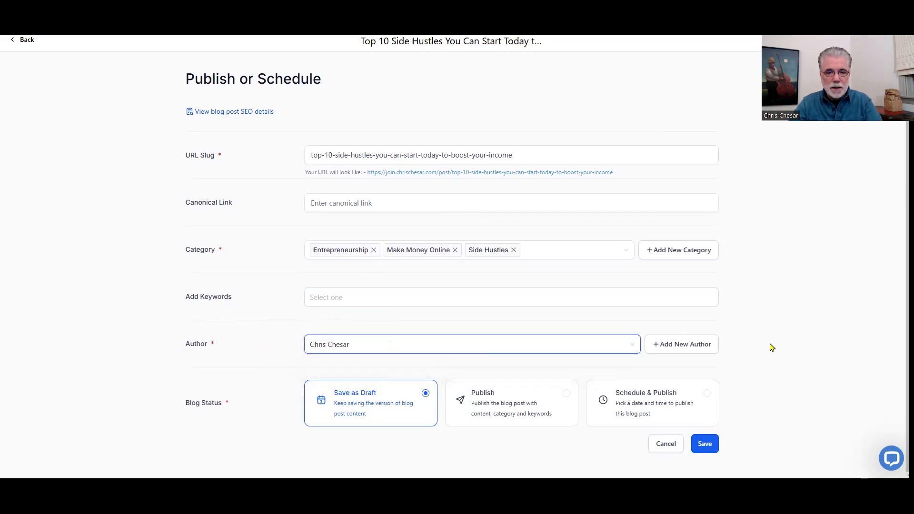
# - Set the blog status to Publish with the published date 2024-11-13 and save the post
pyautogui.click(393, 402)
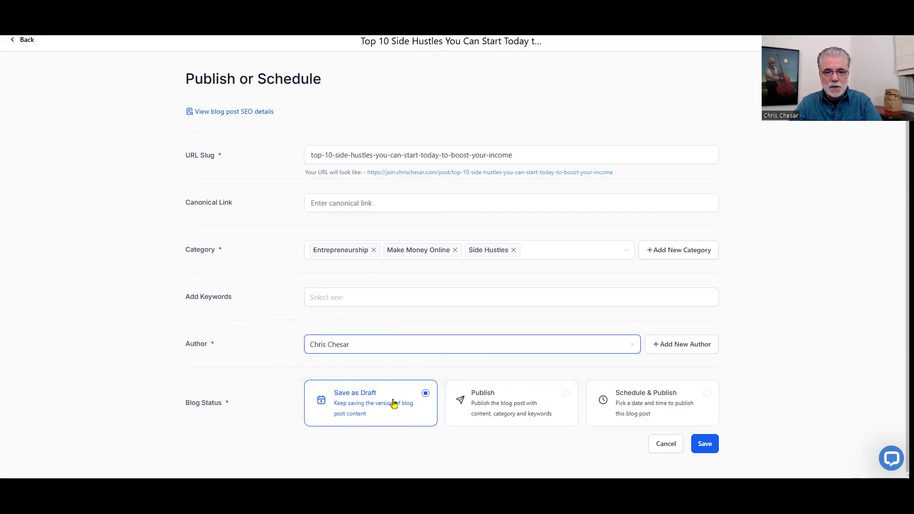
pyautogui.click(639, 407)
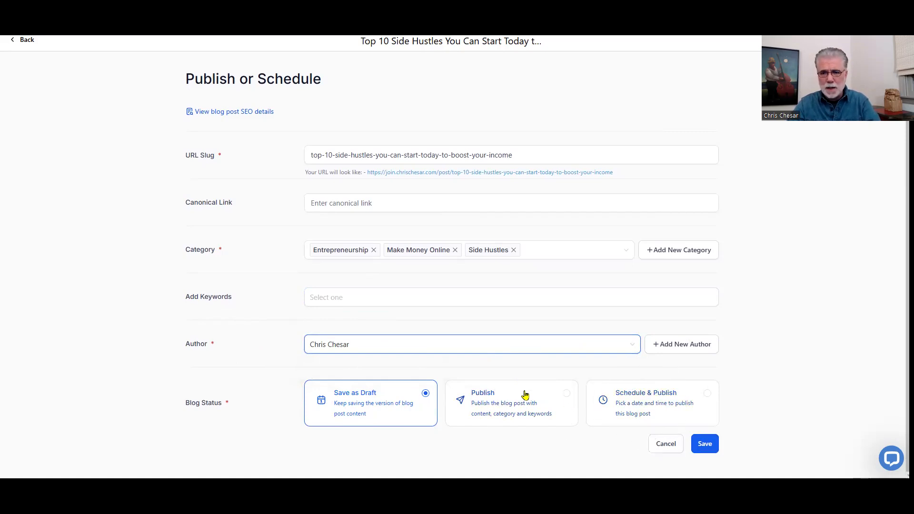
pyautogui.click(498, 399)
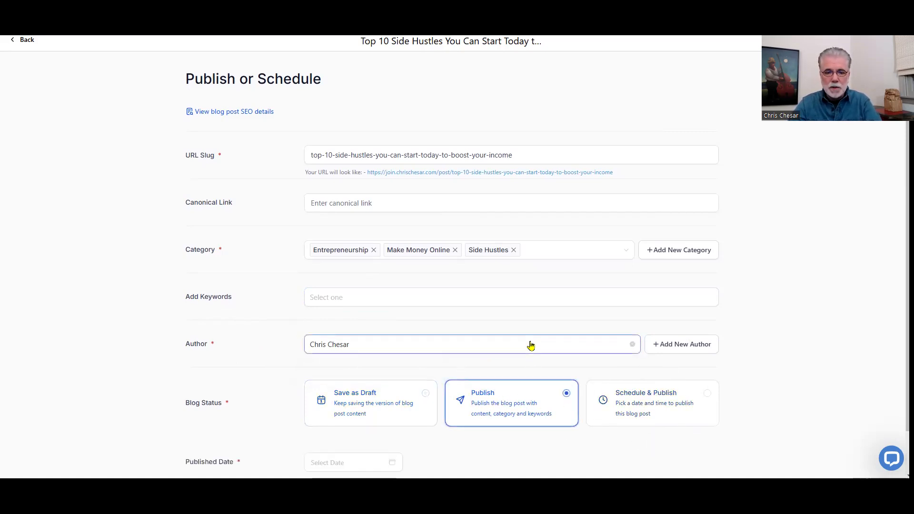
pyautogui.scroll(-1, 530, 347)
pyautogui.click(387, 421)
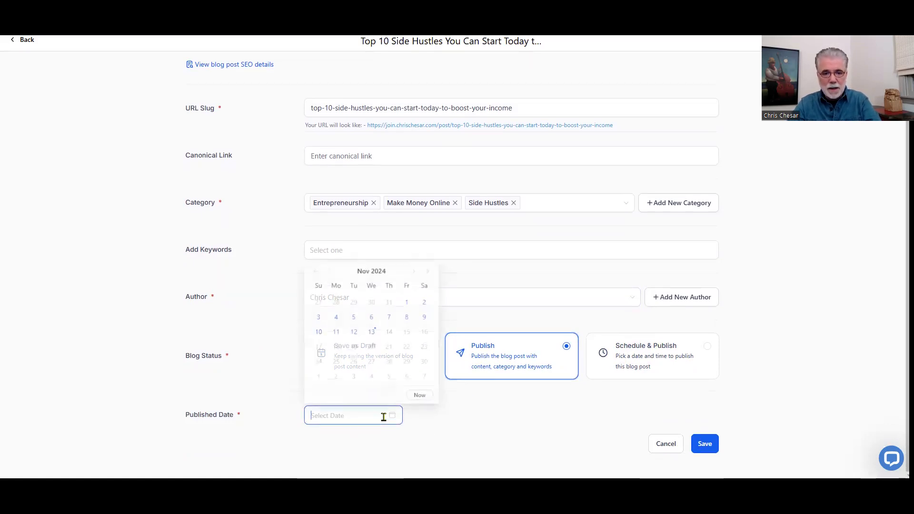
pyautogui.click(375, 333)
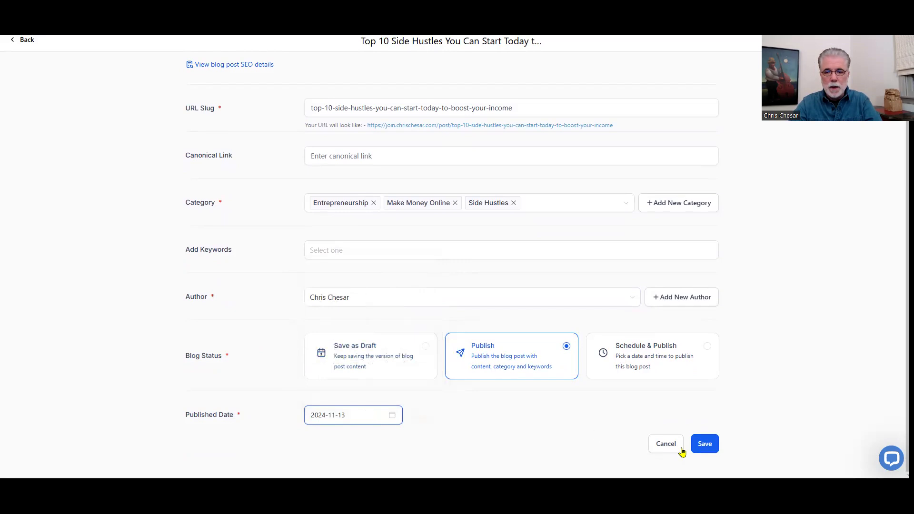
pyautogui.click(707, 444)
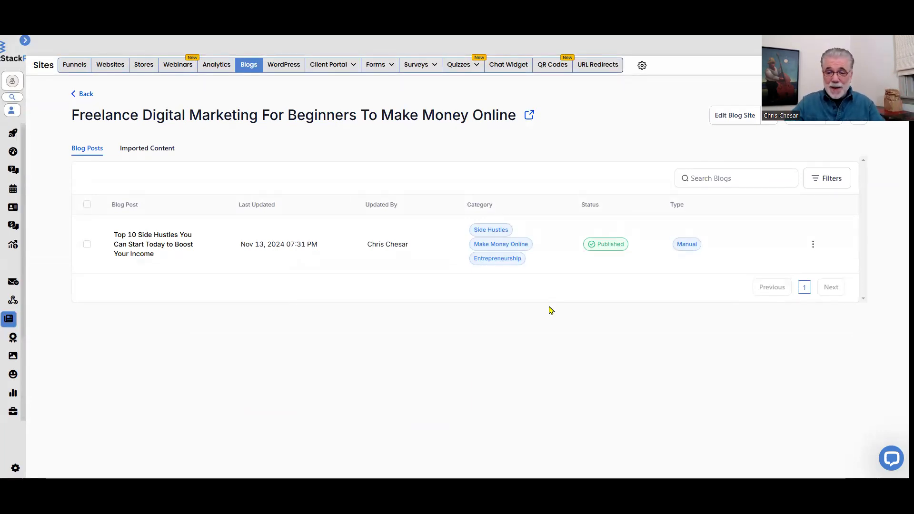
# - Preview the published side-hustles post and examine its header details, body text and pictures down to the Building Sales Funnels section
pyautogui.click(813, 245)
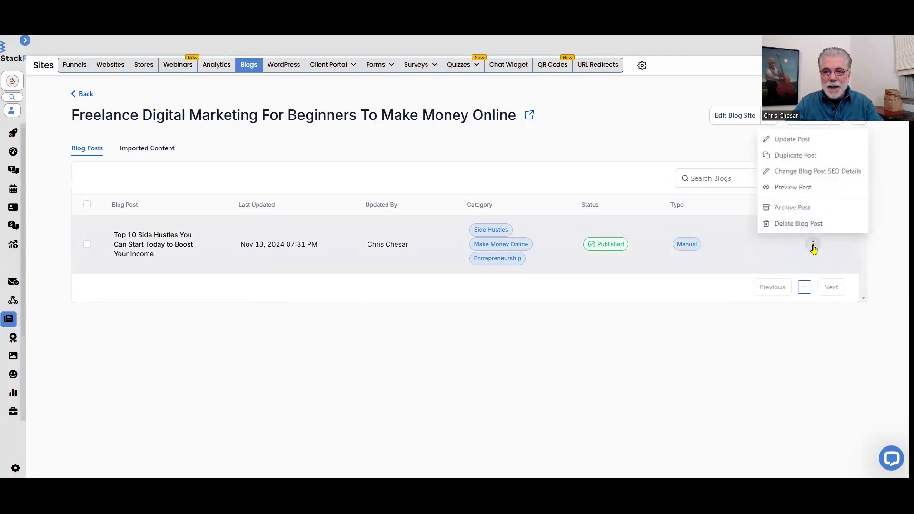
pyautogui.click(786, 191)
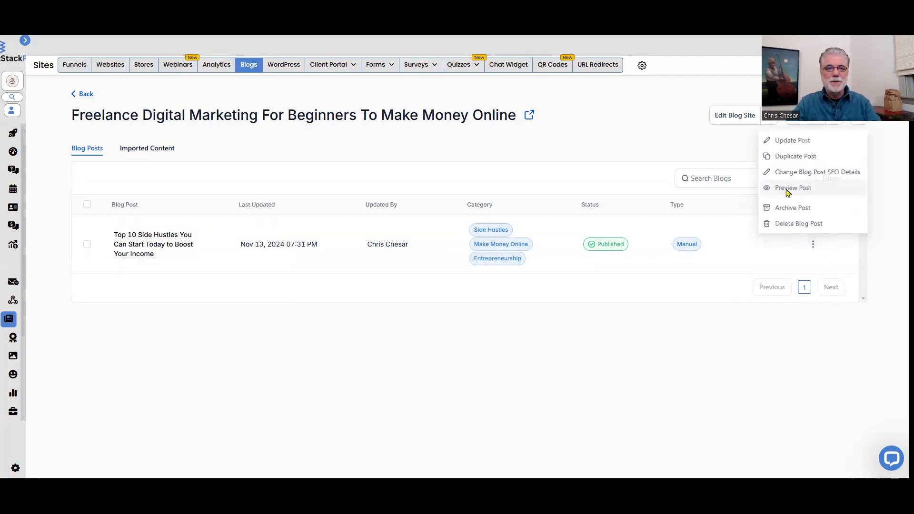
pyautogui.scroll(-2, 563, 238)
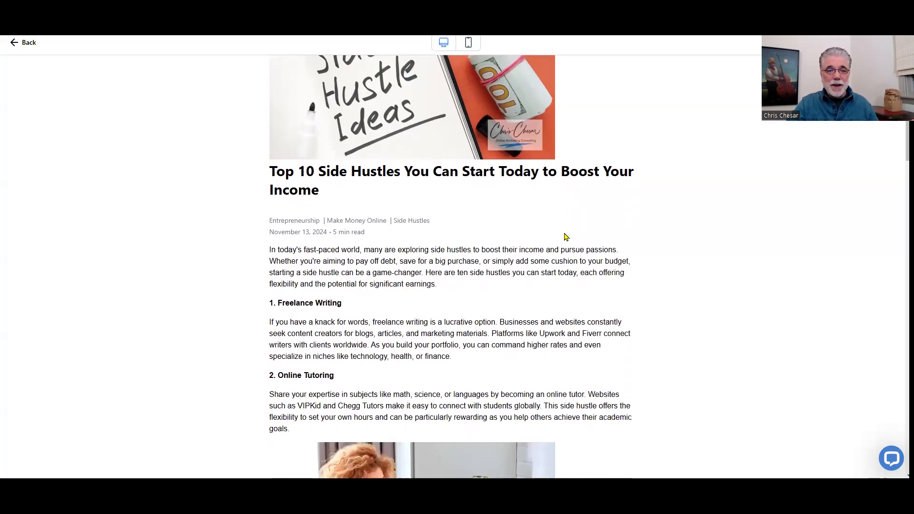
pyautogui.moveTo(365, 232); pyautogui.dragTo(334, 234)
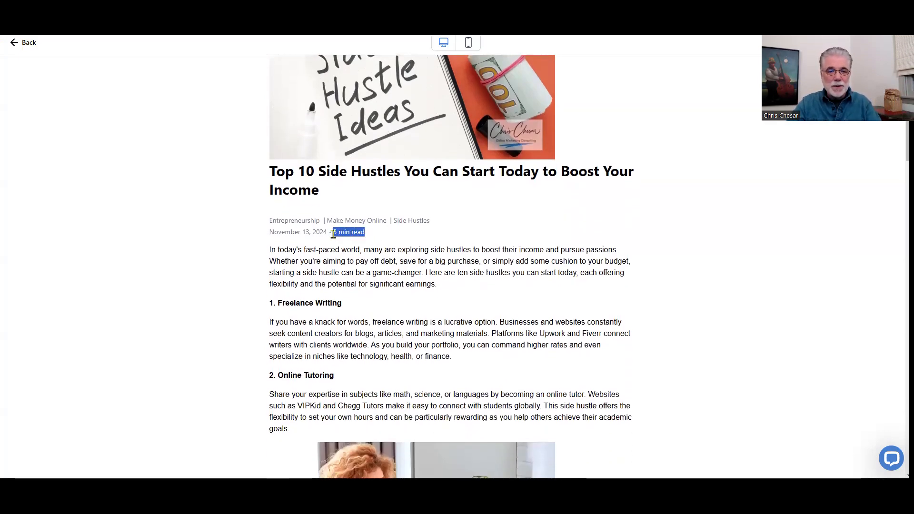
pyautogui.click(409, 235)
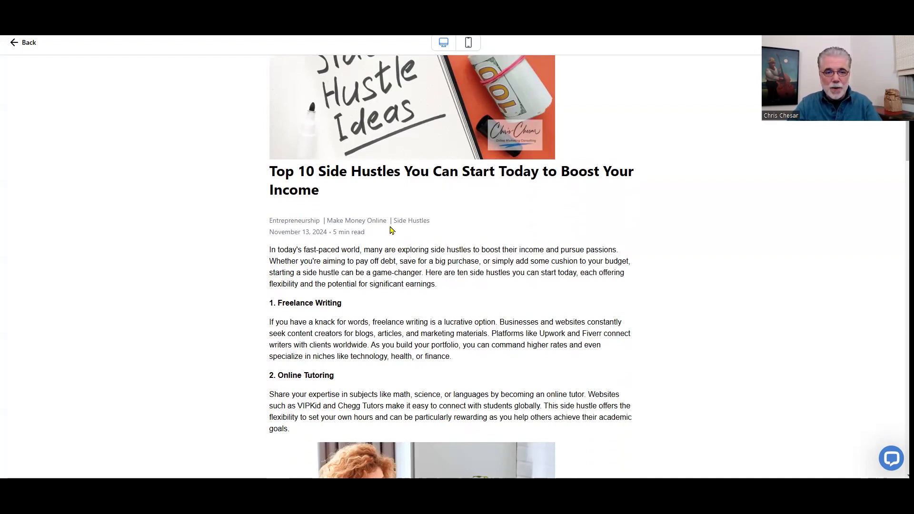
pyautogui.scroll(-2, 544, 278)
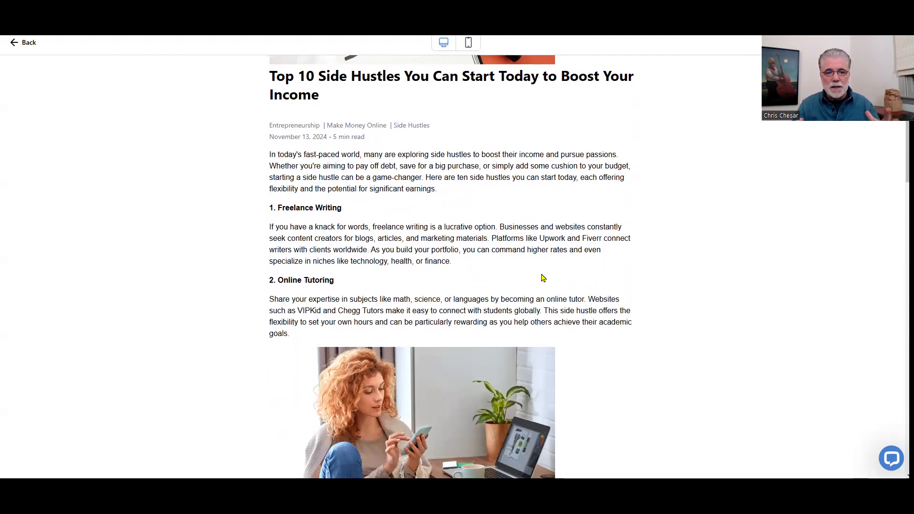
pyautogui.scroll(-3, 546, 280)
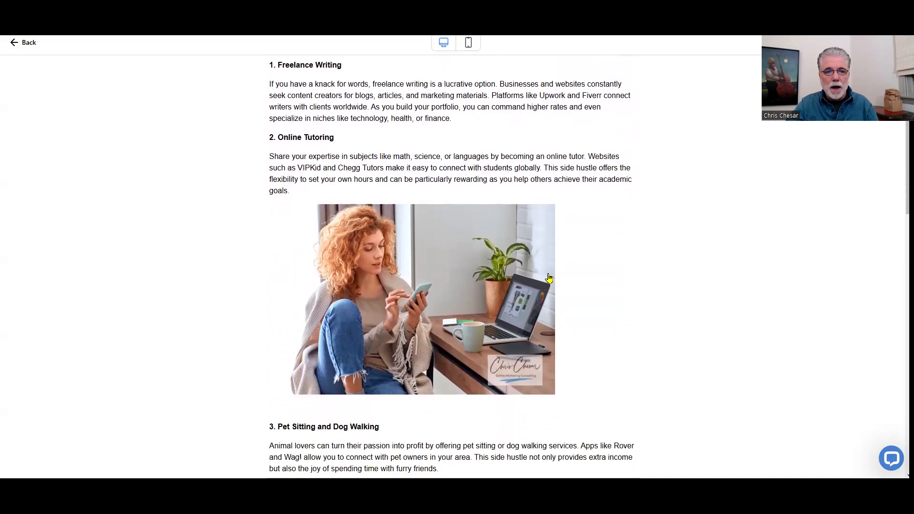
pyautogui.scroll(-4, 555, 273)
pyautogui.scroll(-10, 559, 275)
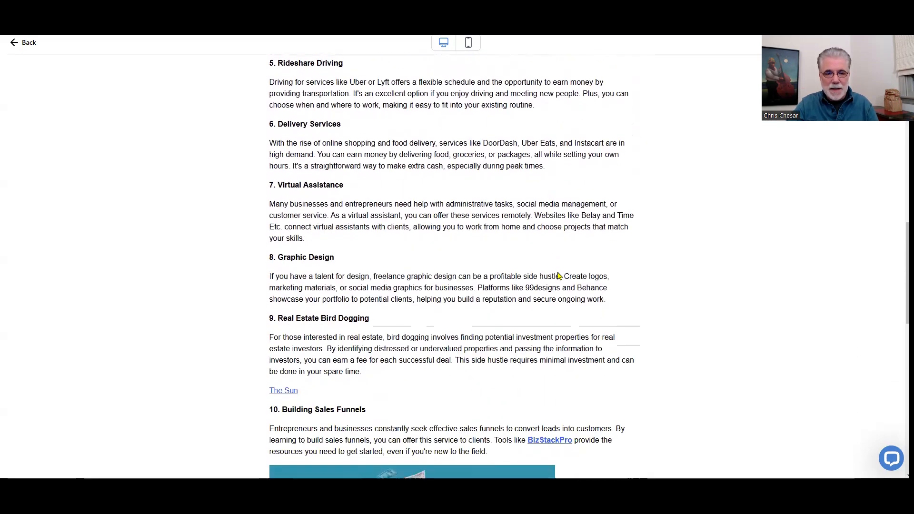
pyautogui.scroll(-1, 560, 264)
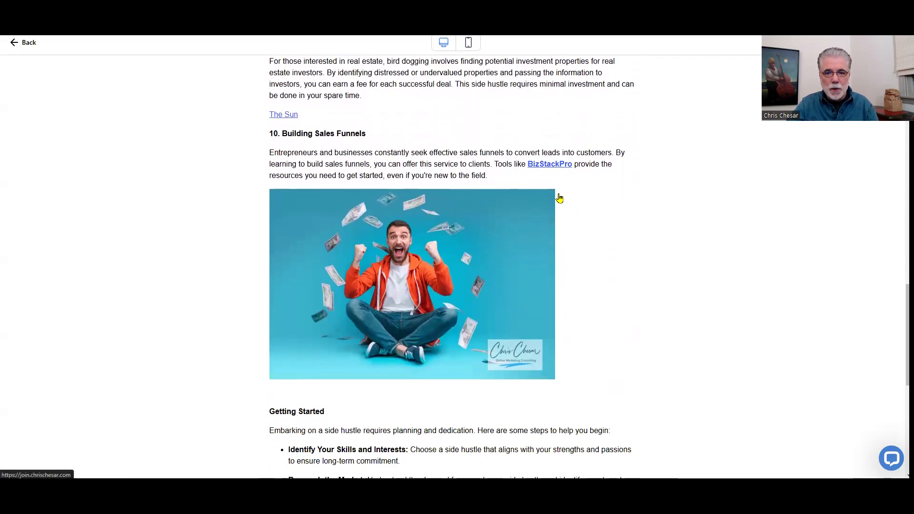
# - Test the BizStackPro link in the Building Sales Funnels paragraph and examine the closing sections and author details of the preview
pyautogui.click(550, 165)
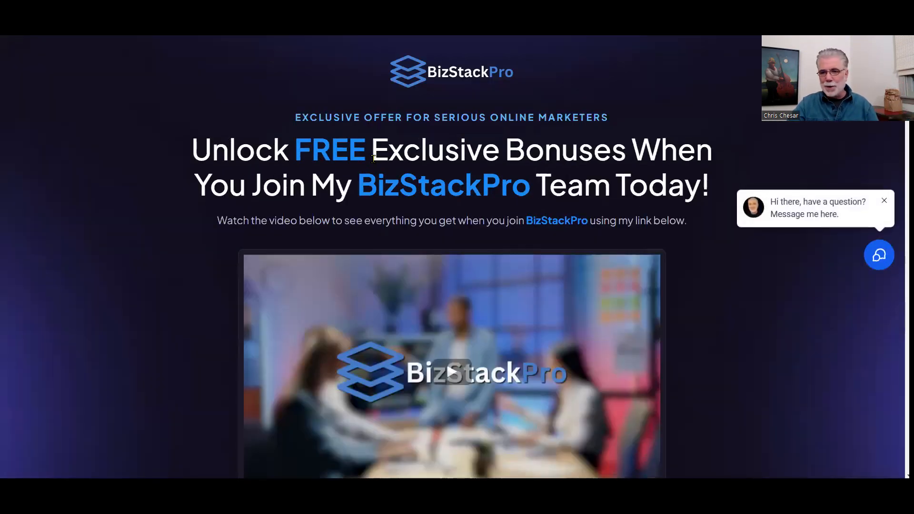
pyautogui.scroll(-5, 439, 192)
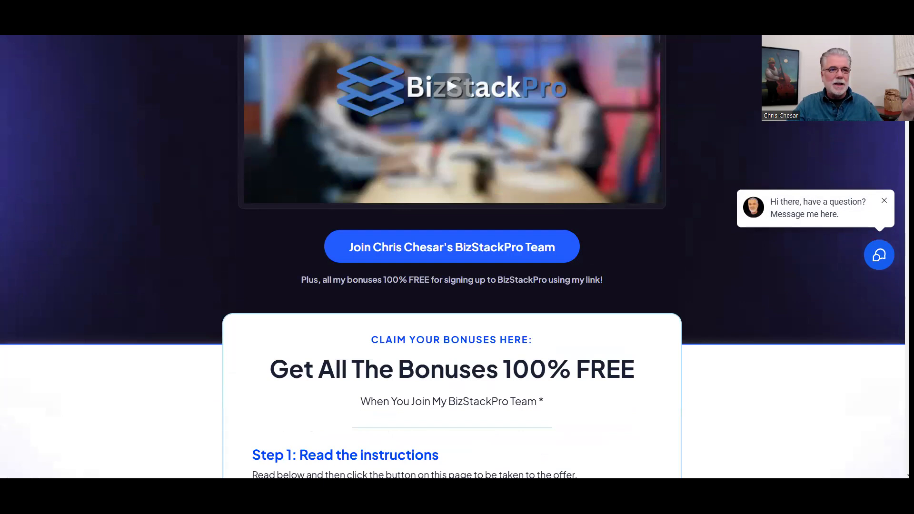
pyautogui.hotkey('ctrl', 'w')
pyautogui.scroll(-5, 533, 272)
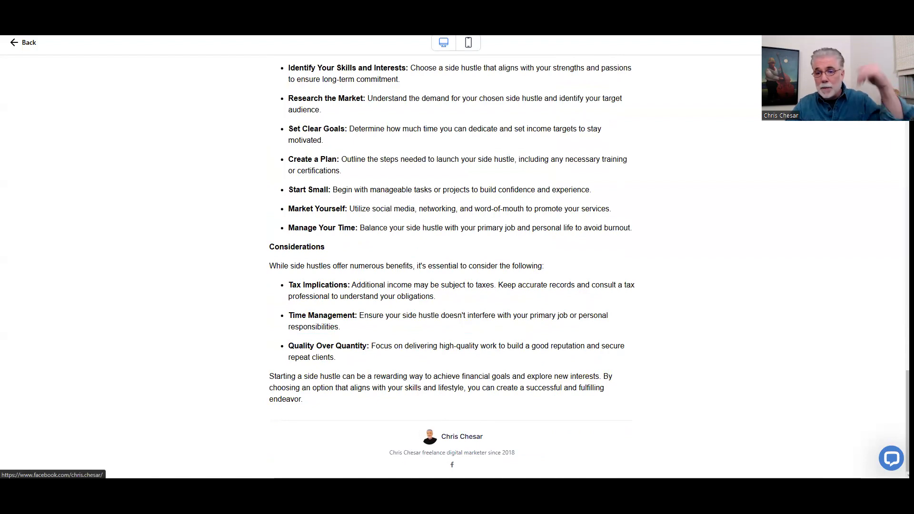
pyautogui.scroll(20, 503, 460)
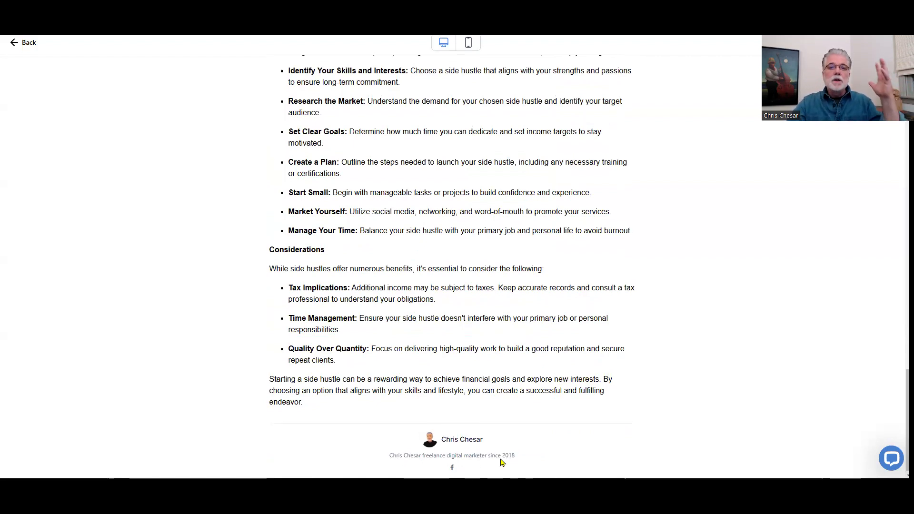
pyautogui.scroll(5, 503, 455)
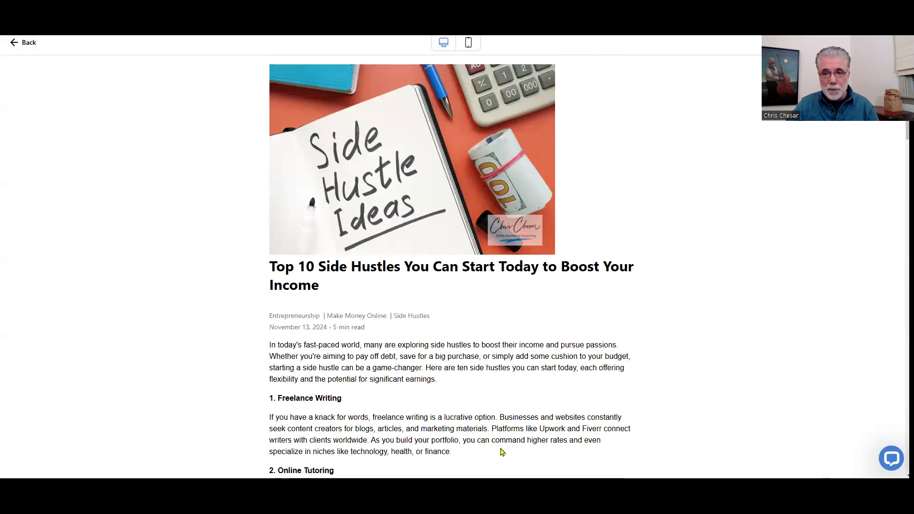
# - Switch the post preview to the mobile layout and examine its text and pictures from start to end
pyautogui.click(468, 44)
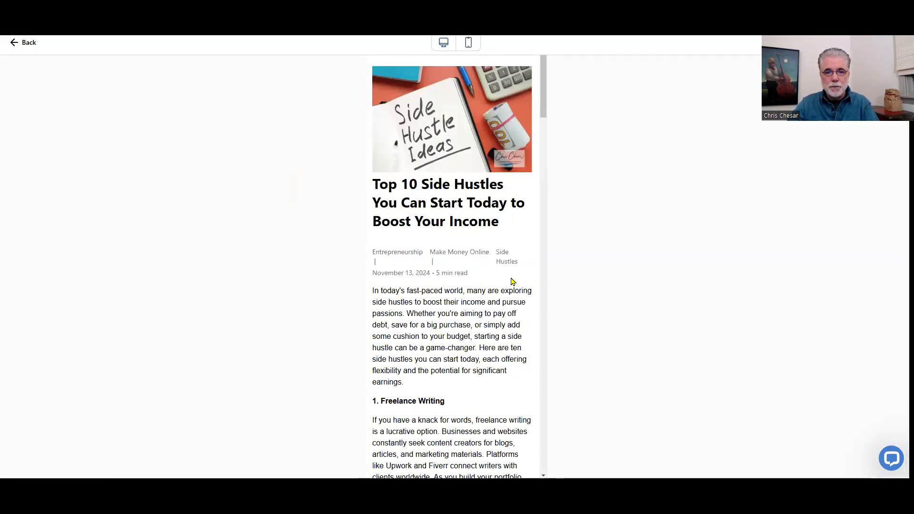
pyautogui.scroll(-10, 512, 282)
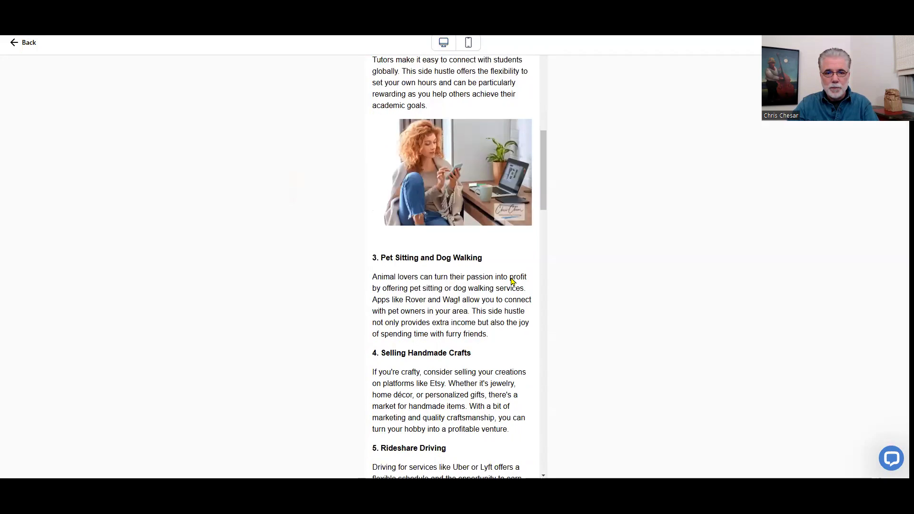
pyautogui.scroll(-20, 513, 282)
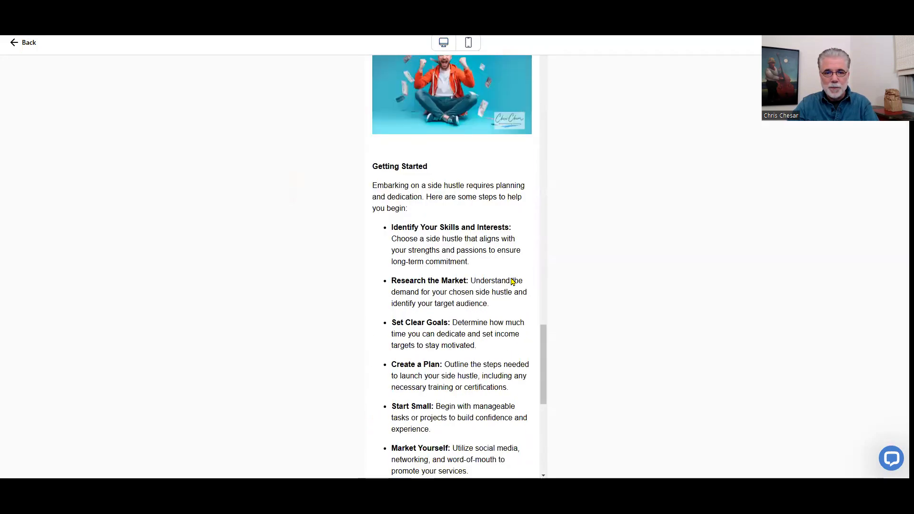
pyautogui.scroll(-8, 512, 281)
pyautogui.scroll(20, 512, 281)
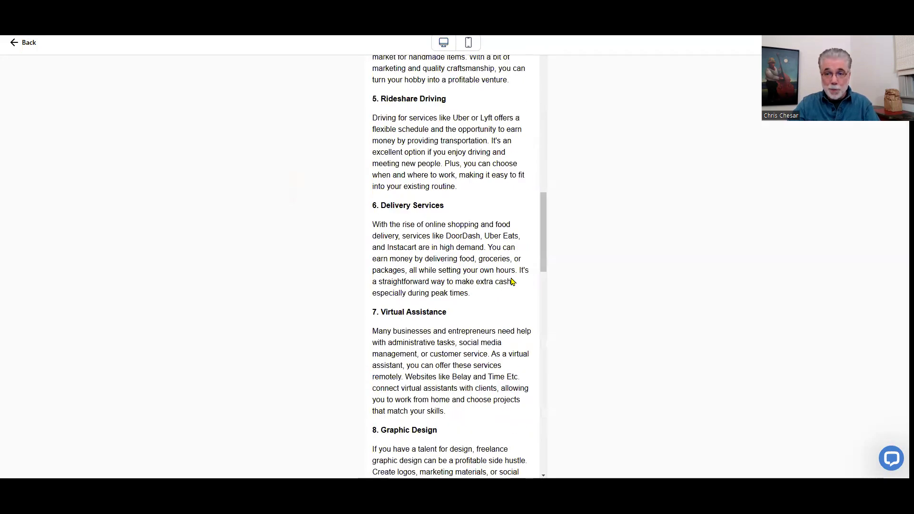
pyautogui.scroll(15, 512, 281)
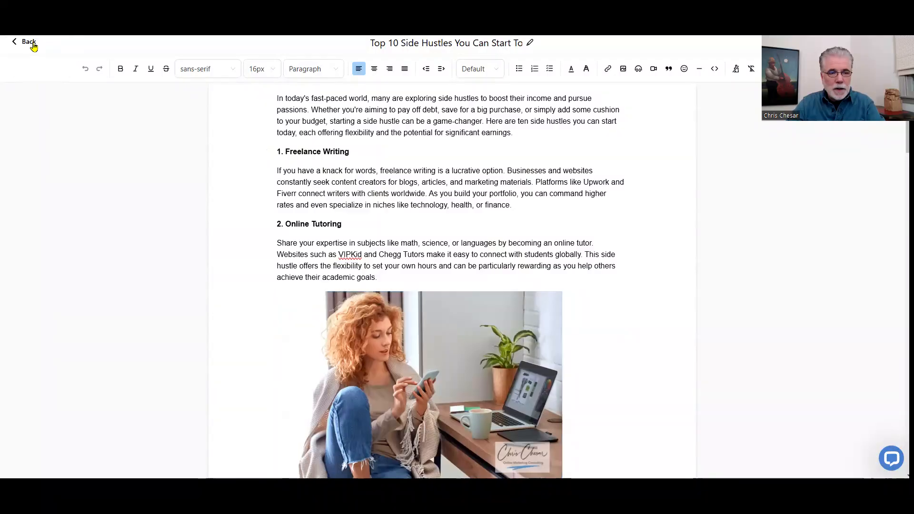
# - Leave the blog post and open the FINAL Join Home page of the five-page Join website for editing
pyautogui.click(33, 43)
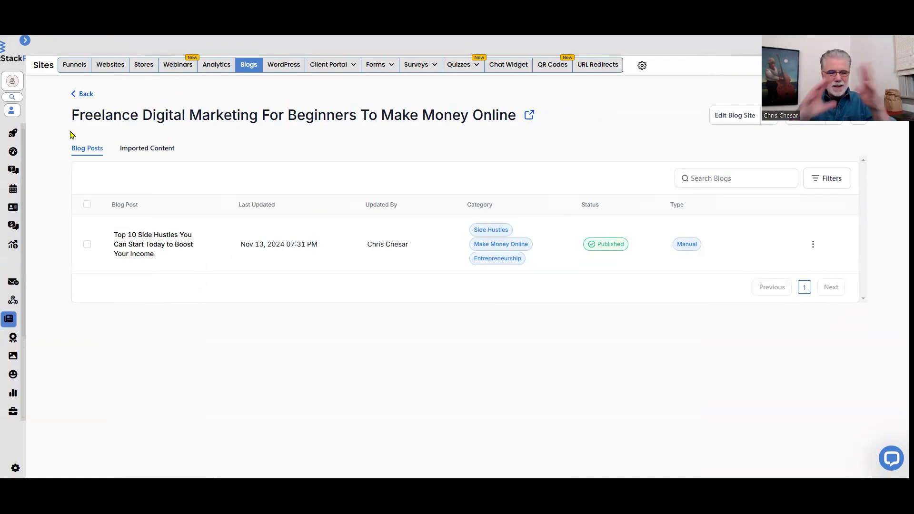
pyautogui.click(25, 42)
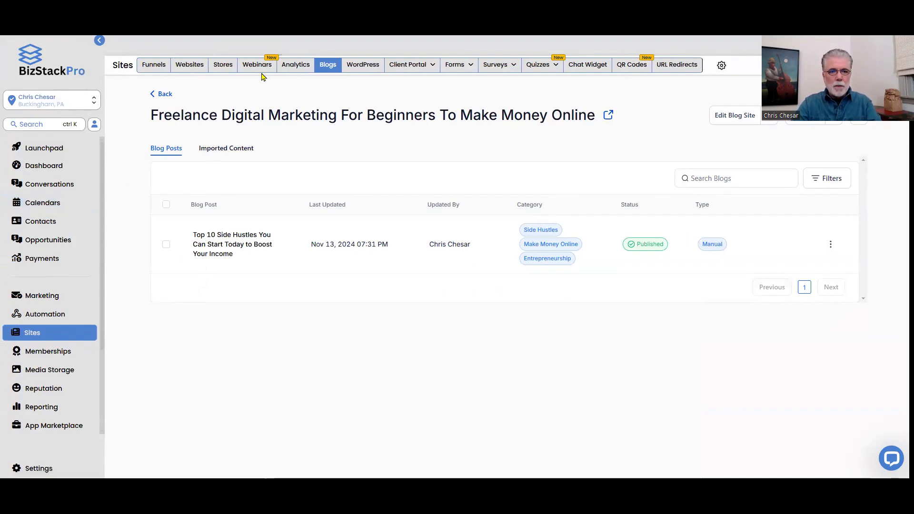
pyautogui.click(190, 68)
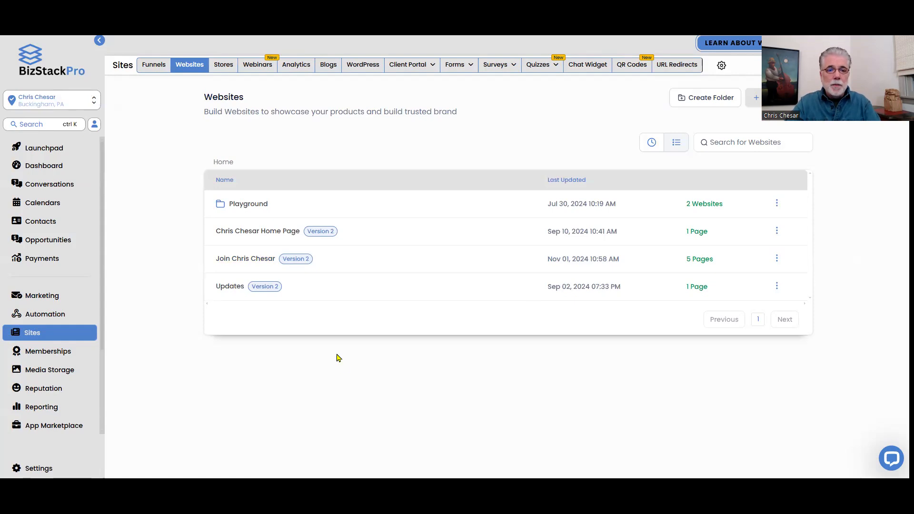
pyautogui.click(256, 265)
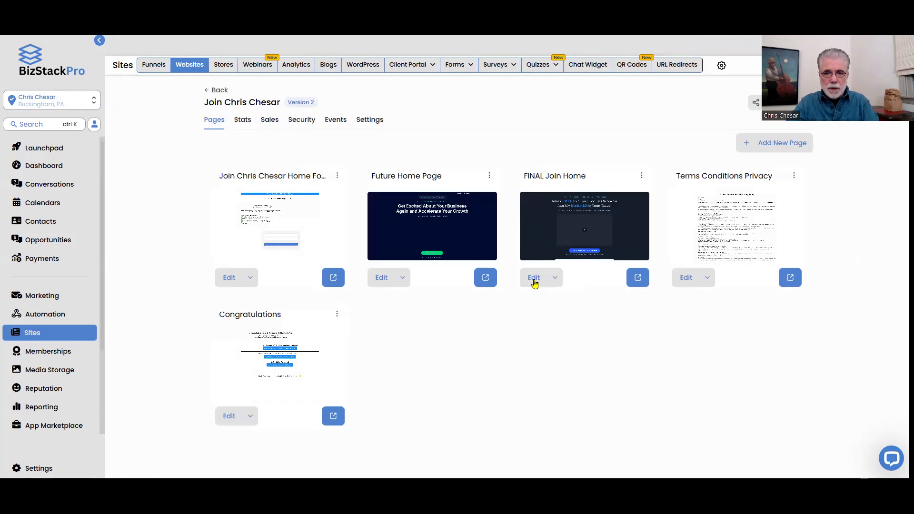
pyautogui.click(534, 277)
# - Add a full-width section directly above the copyright footer of the page
pyautogui.scroll(-10, 589, 323)
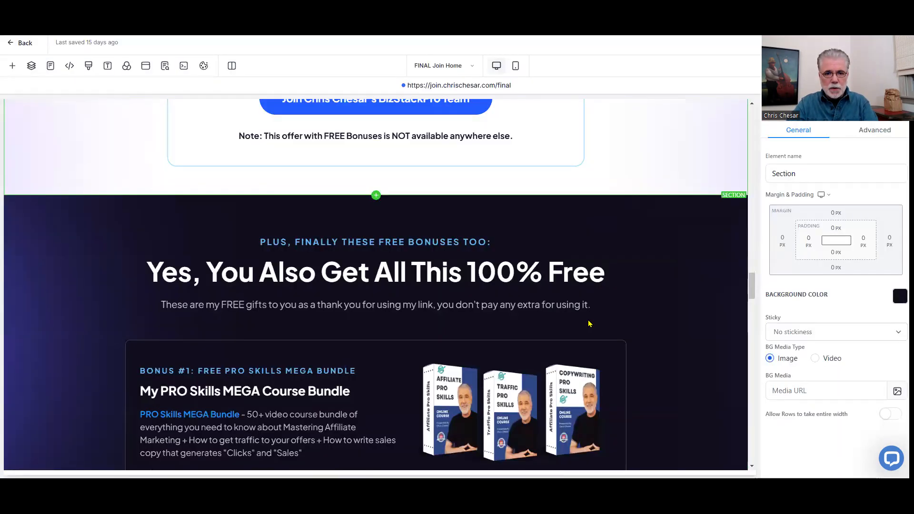
pyautogui.scroll(-20, 588, 322)
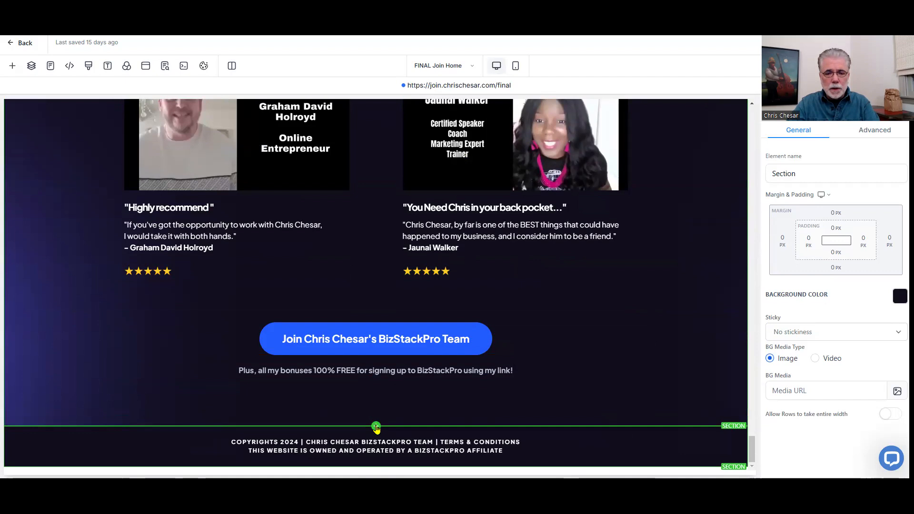
pyautogui.click(376, 427)
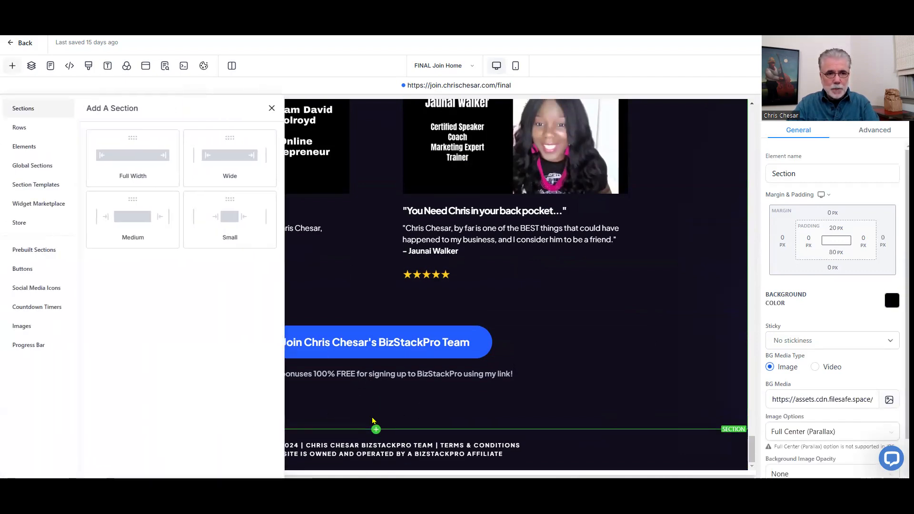
pyautogui.click(122, 164)
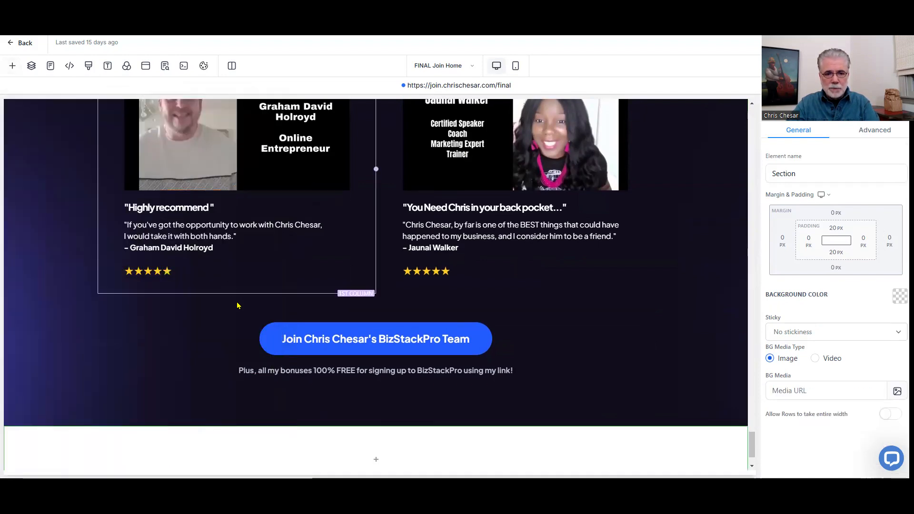
# - Add a one-column row to the new empty section above the footer
pyautogui.scroll(-2, 238, 305)
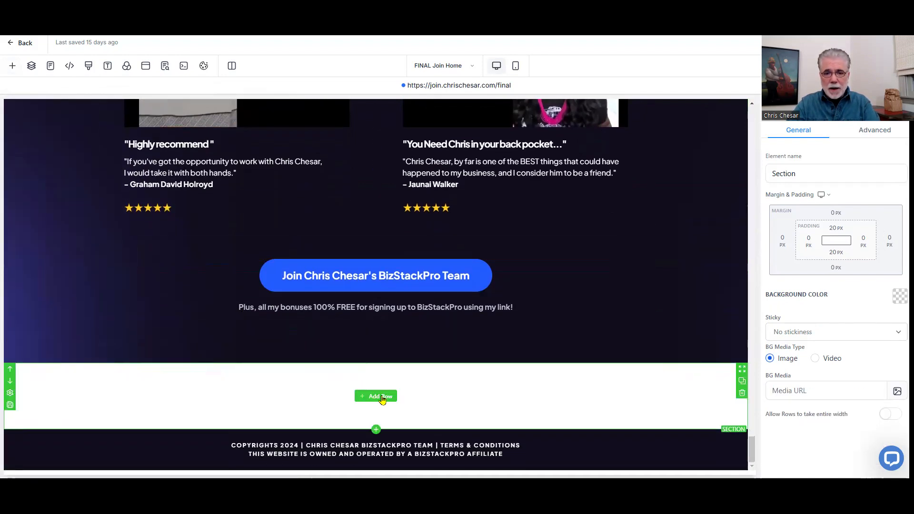
pyautogui.click(381, 397)
pyautogui.click(128, 156)
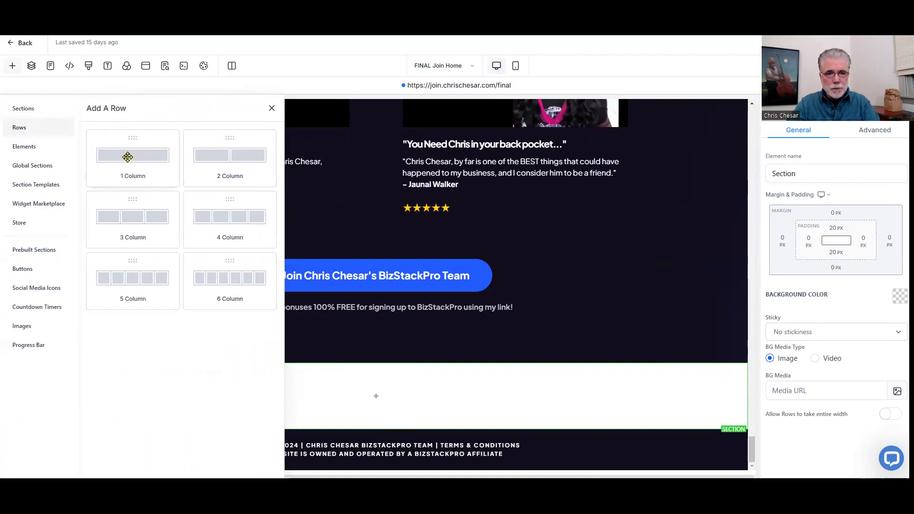
# - Insert a Blog Posts element into the column of the new row
pyautogui.click(381, 409)
pyautogui.click(381, 409)
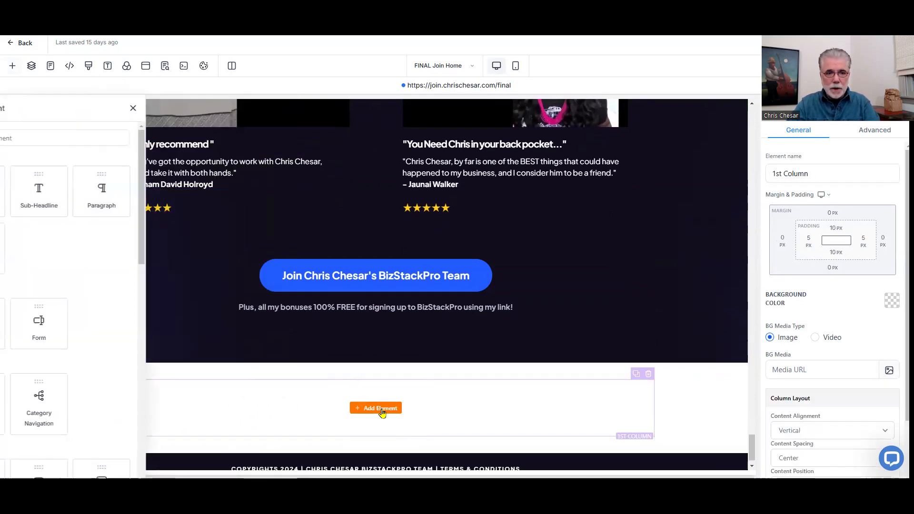
pyautogui.scroll(-3, 197, 268)
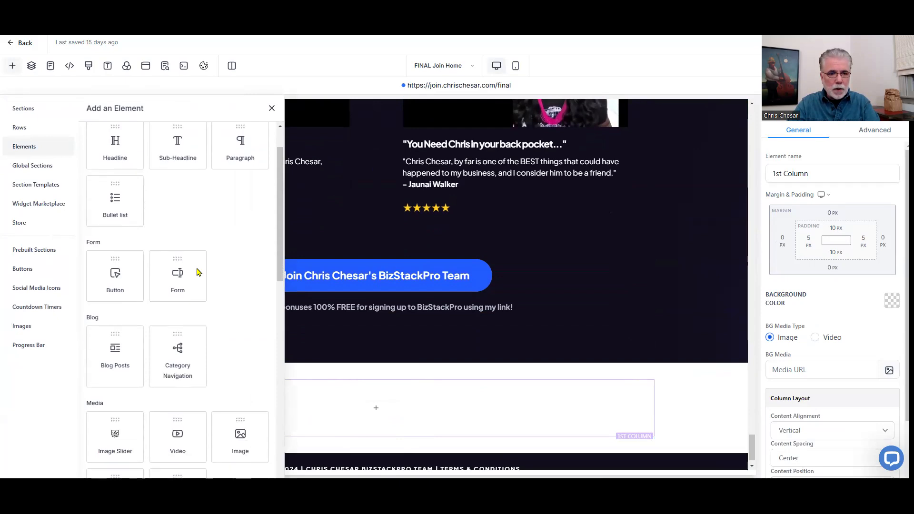
pyautogui.click(123, 265)
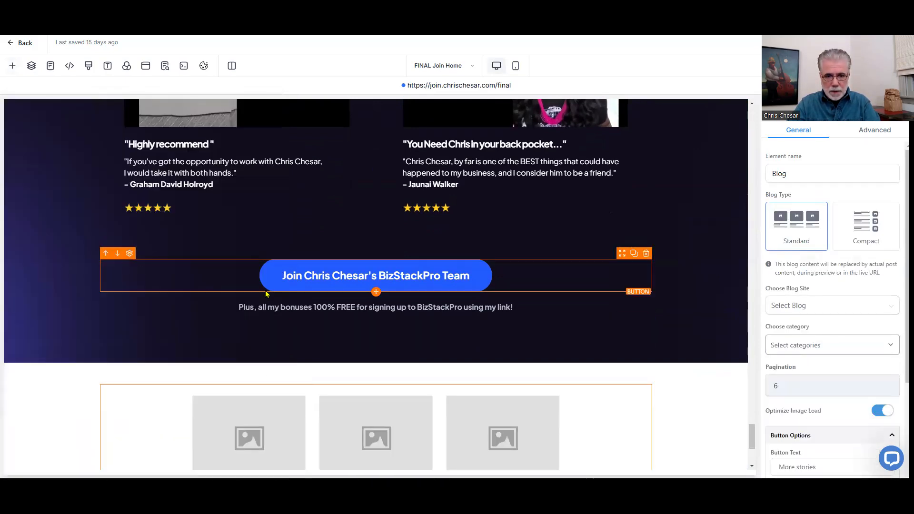
# - Set the blog type of the new blog element to Compact
pyautogui.scroll(-3, 476, 324)
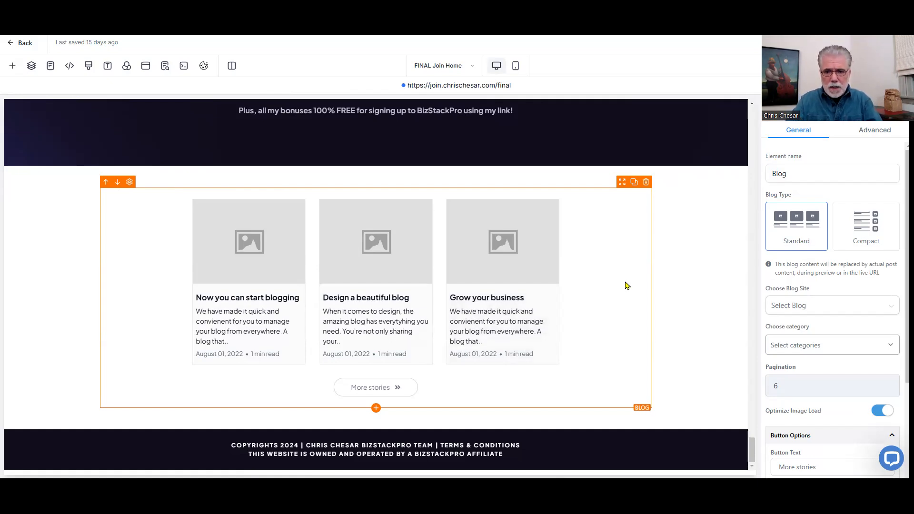
pyautogui.click(641, 338)
pyautogui.click(632, 310)
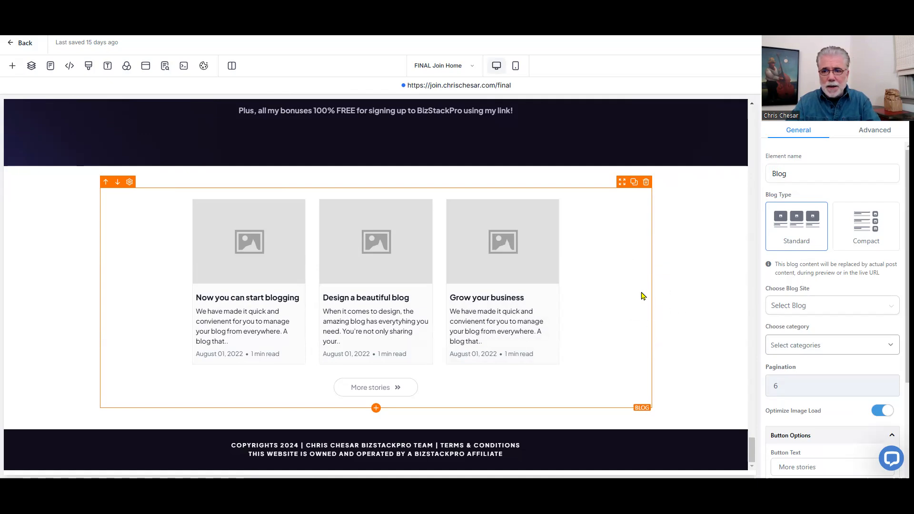
pyautogui.press('ctrl')
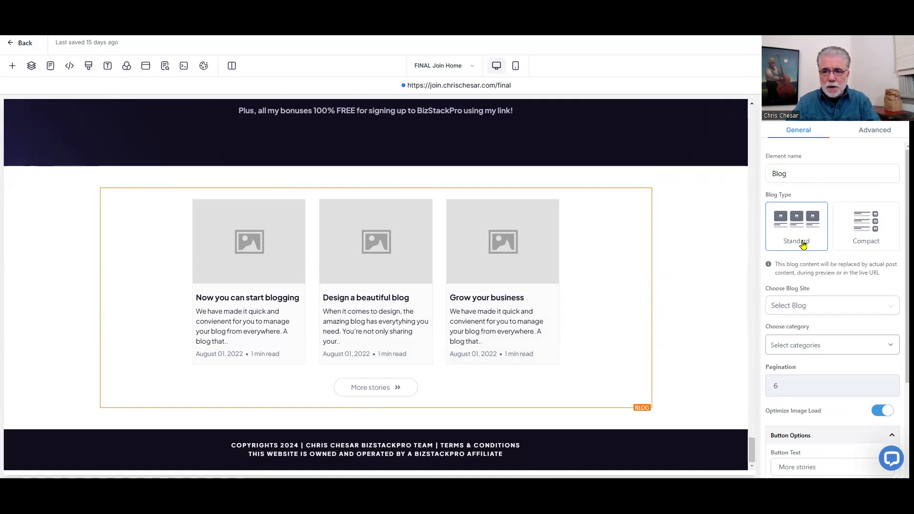
pyautogui.click(869, 233)
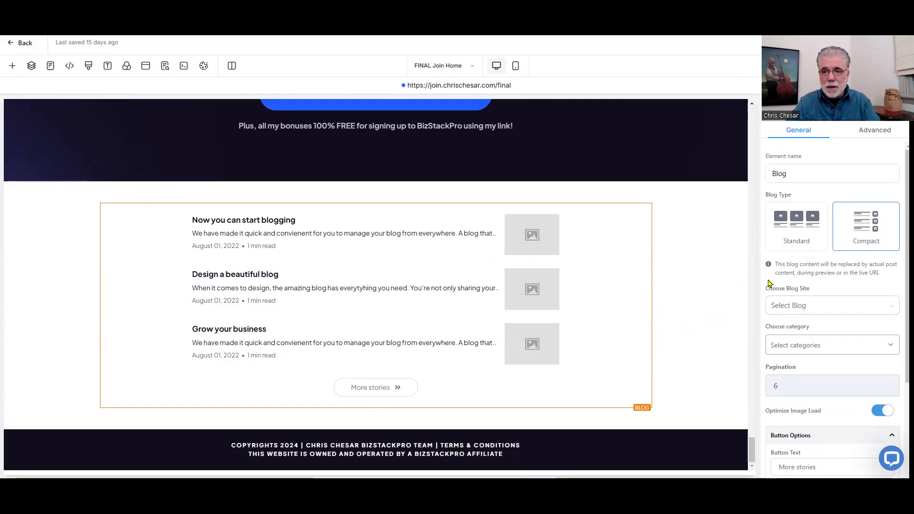
# - Examine the blog element's category, pagination and button options and its advanced spacing, shadow and visibility settings
pyautogui.scroll(-2, 838, 299)
pyautogui.scroll(-1, 825, 281)
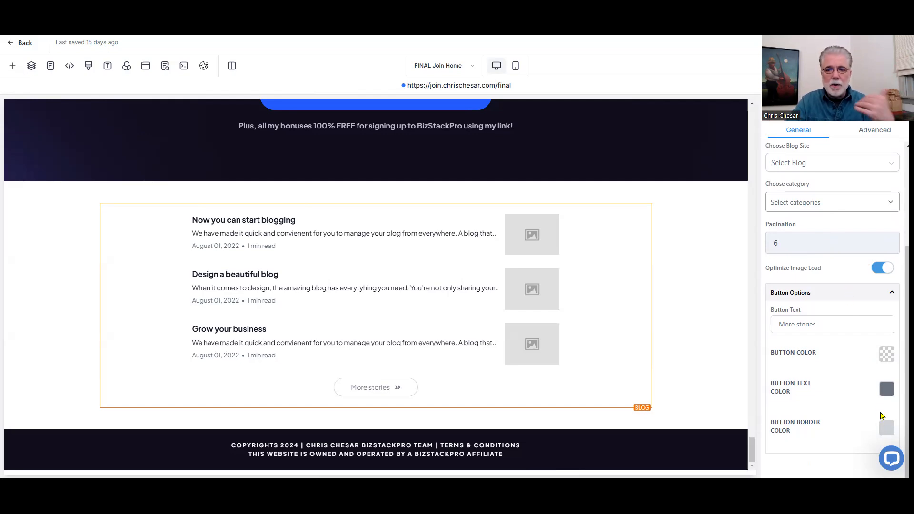
pyautogui.scroll(3, 862, 366)
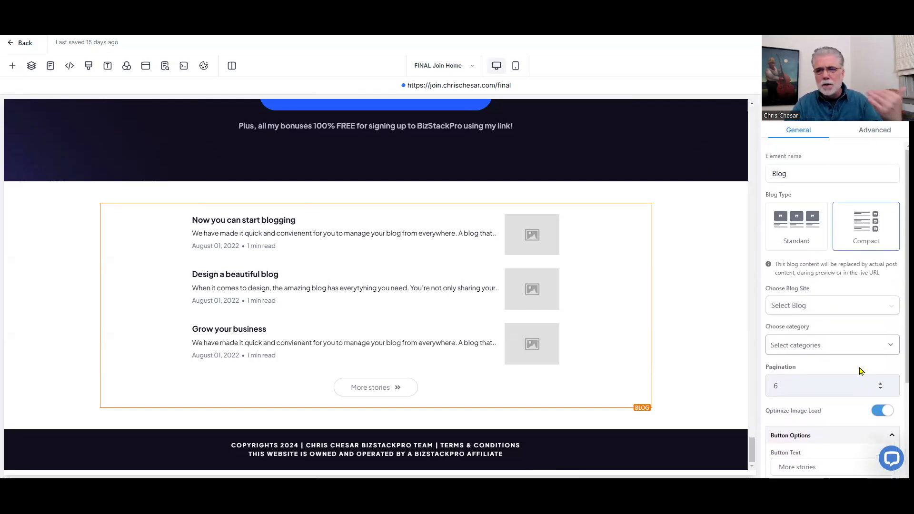
pyautogui.click(880, 131)
pyautogui.scroll(-2, 874, 309)
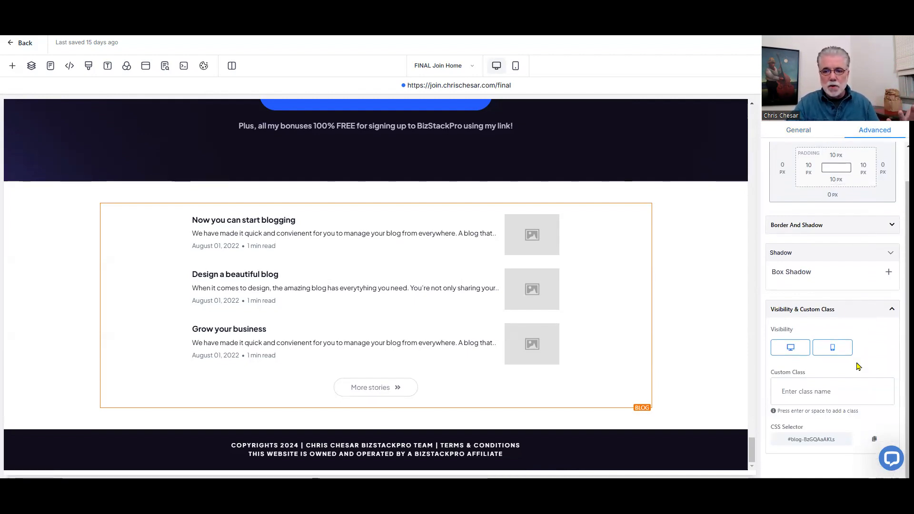
pyautogui.scroll(2, 859, 363)
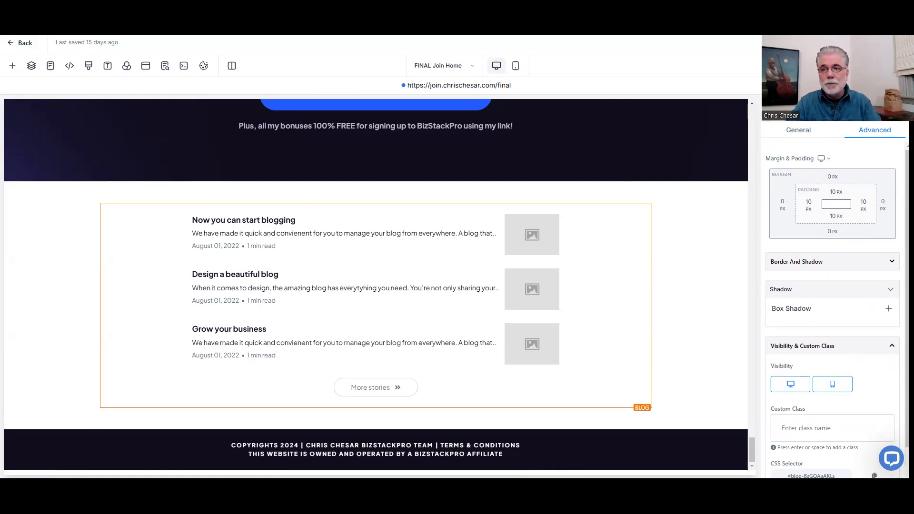
pyautogui.click(165, 66)
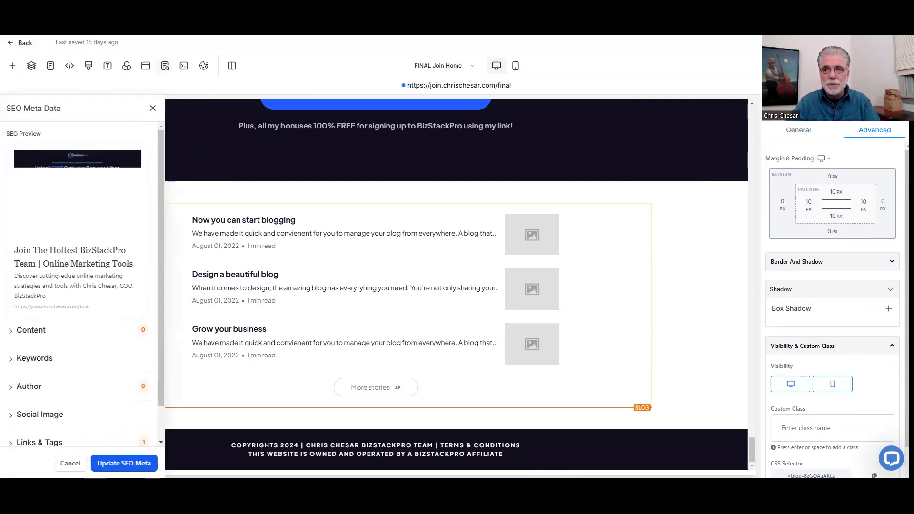
pyautogui.press('ctrl')
pyautogui.press('ctrl')
# - Preview the FINAL Join Home page and examine it down to the blog listing above the footer
pyautogui.click(469, 87)
pyautogui.scroll(-15, 649, 165)
pyautogui.scroll(-20, 650, 165)
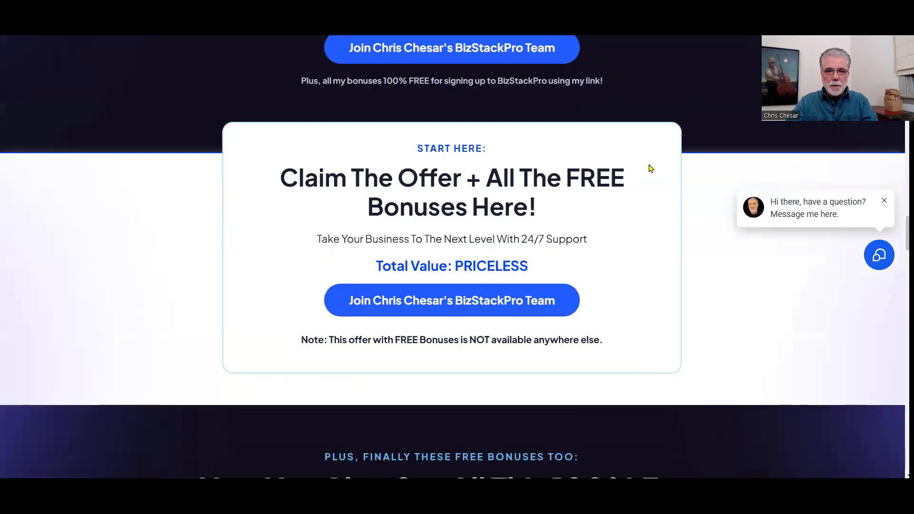
pyautogui.scroll(-20, 650, 168)
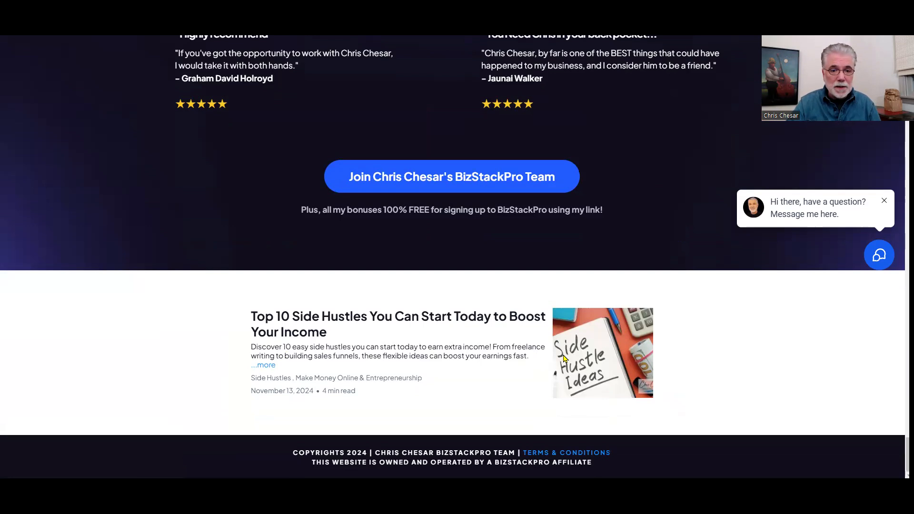
# - Open the side-hustles post from the page's blog listing and examine its text down to the Building Sales Funnels section
pyautogui.click(269, 370)
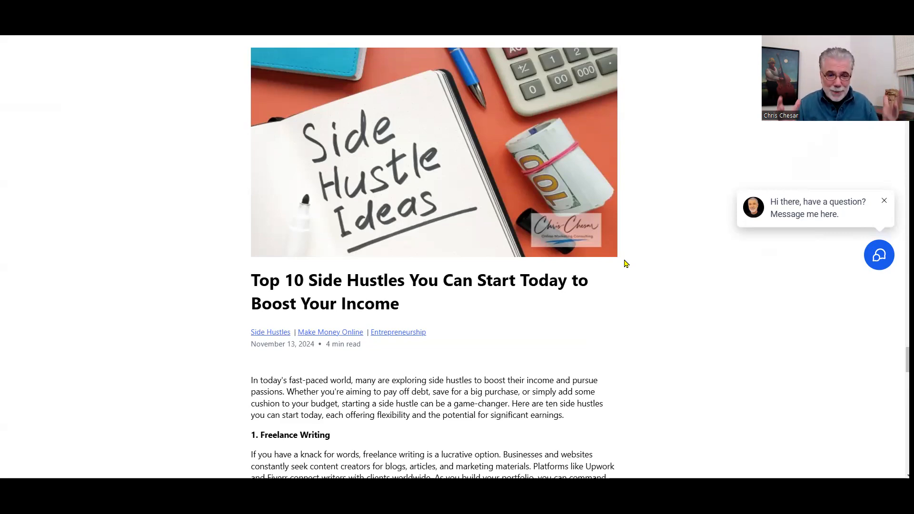
pyautogui.scroll(-9, 626, 264)
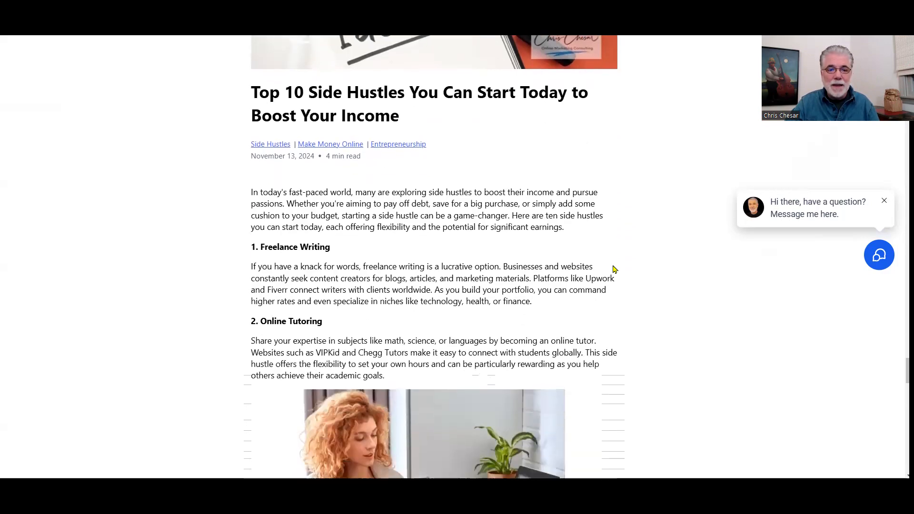
pyautogui.scroll(-20, 614, 269)
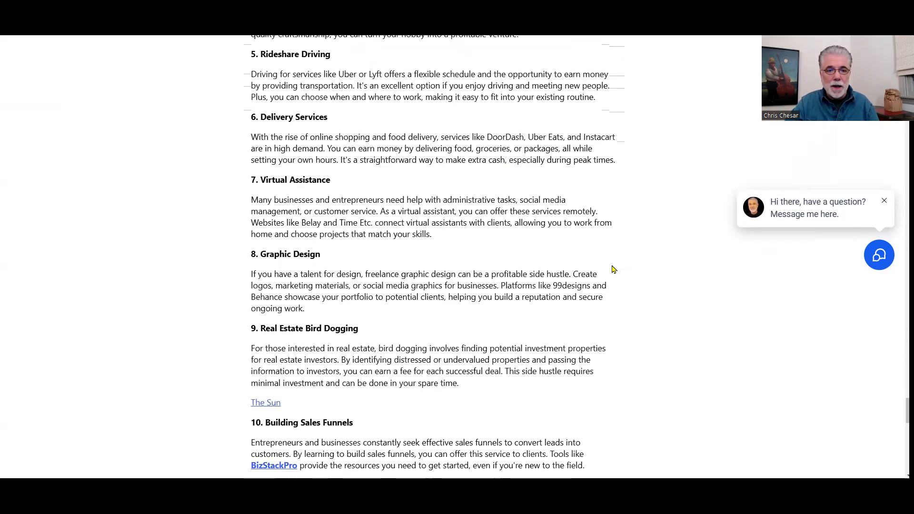